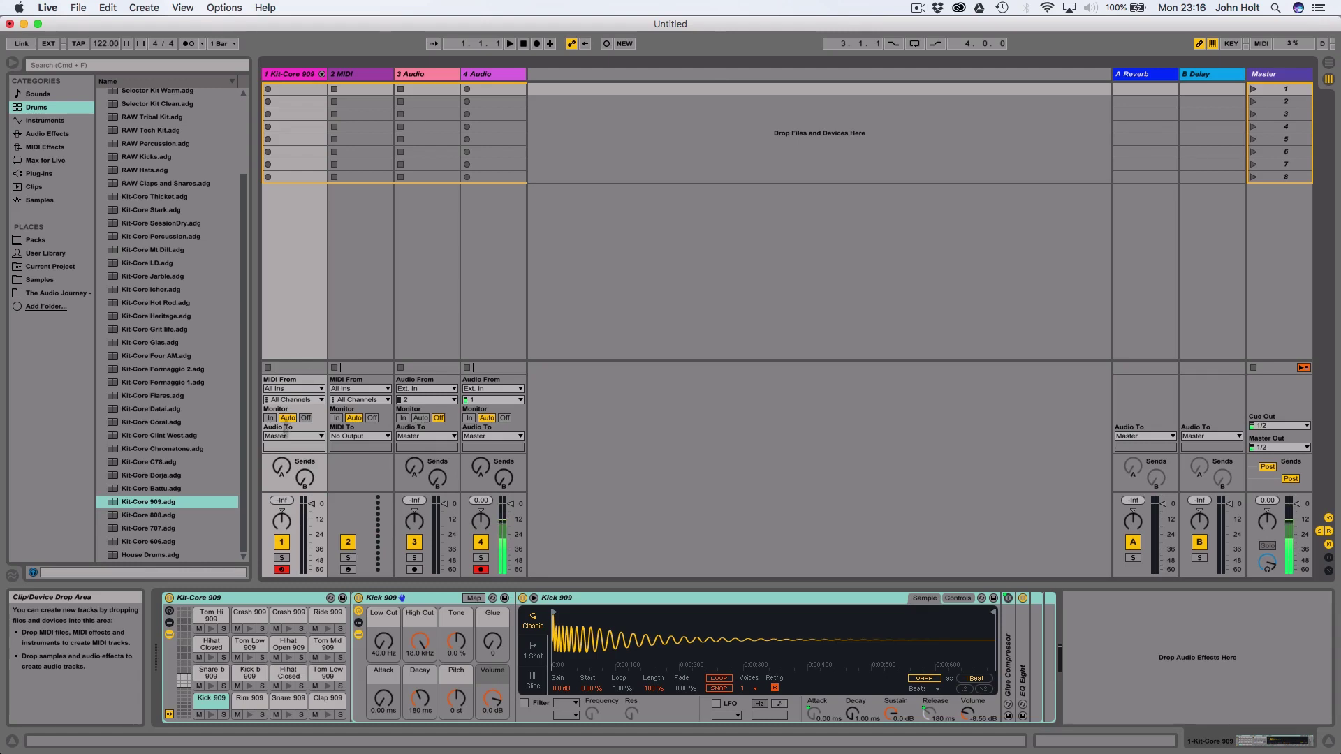
Nudge the Kit-Core 909 reverb send, then show its pad chains, chain list and return chains.
{"action": "left_click_drag", "start_coordinate": [281, 467], "coordinate": [282, 446]}
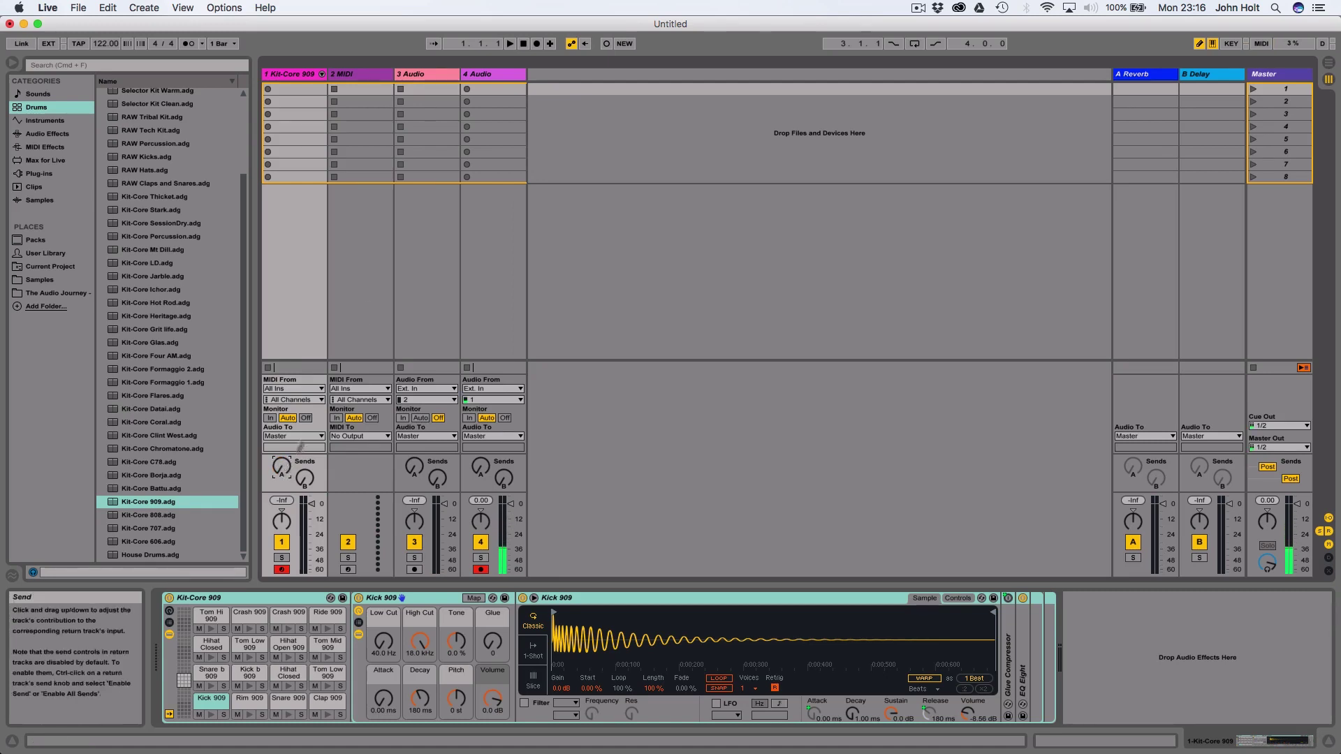
{"action": "left_click", "coordinate": [322, 75]}
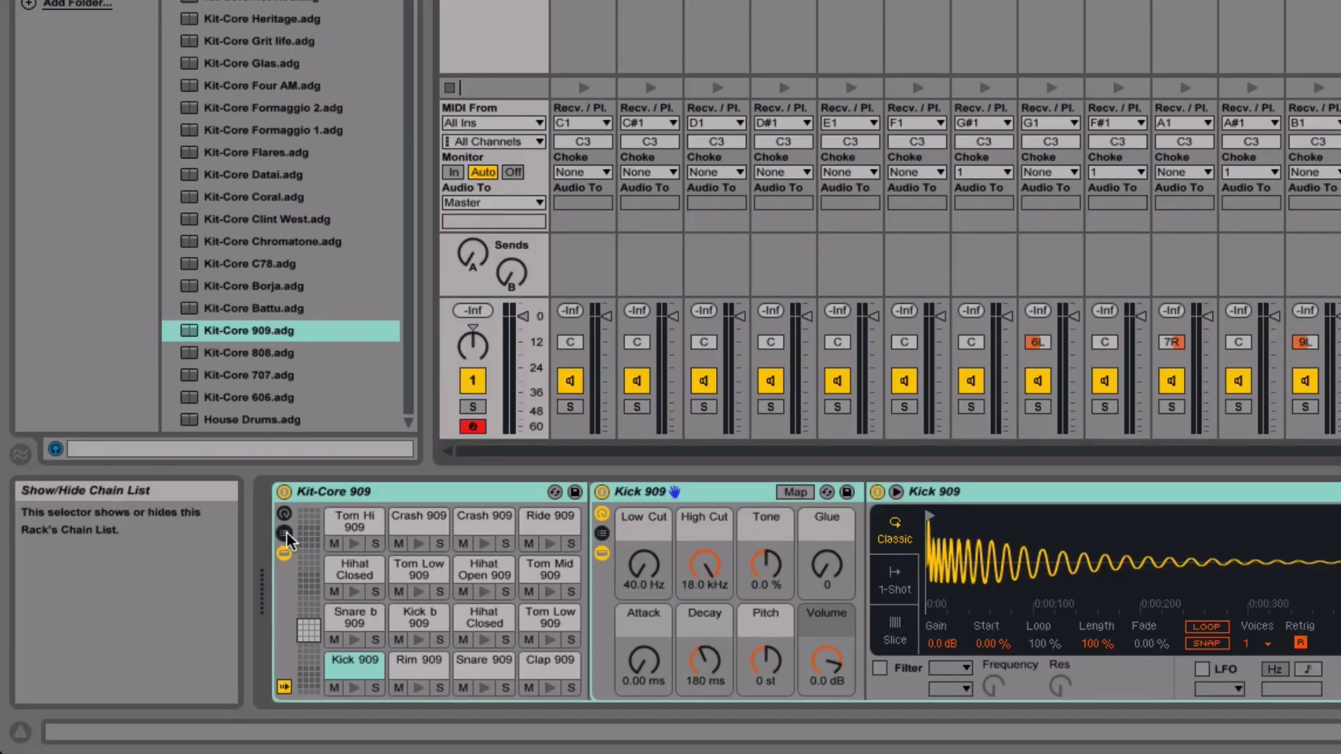
{"action": "left_click", "coordinate": [285, 533]}
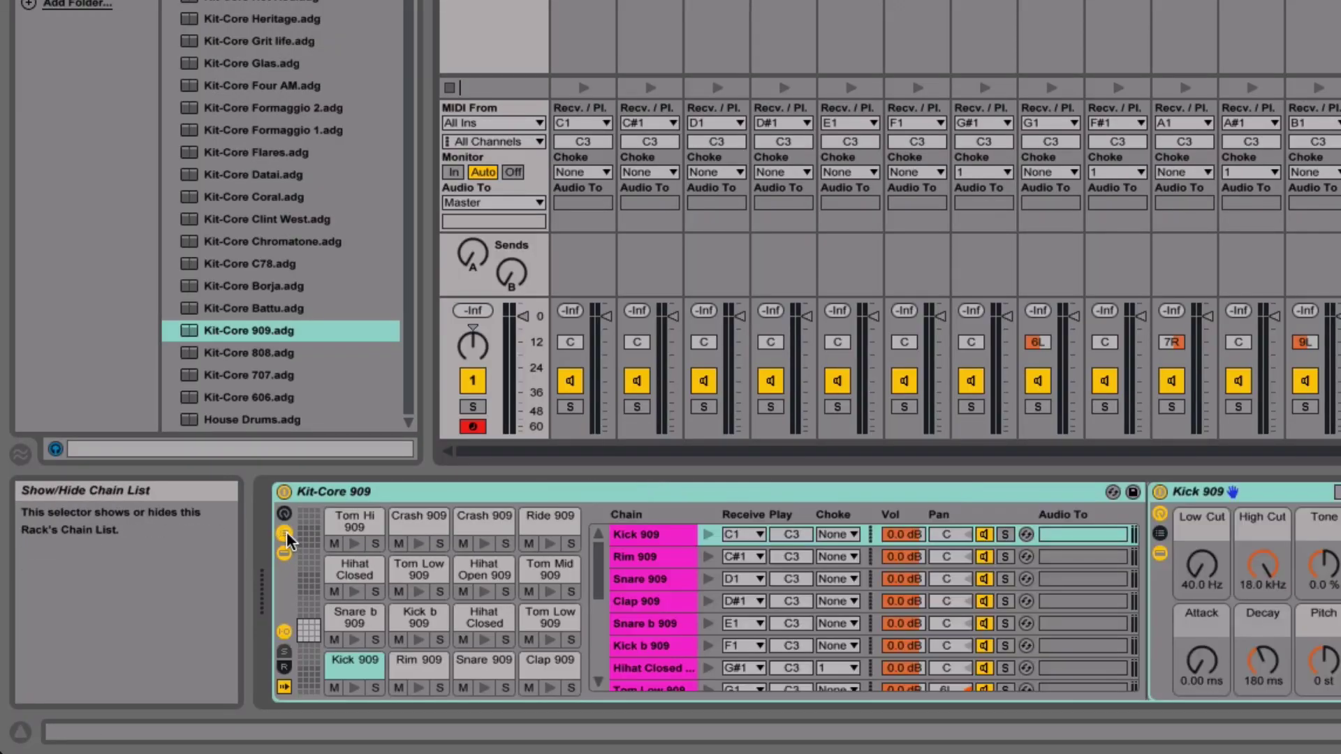
{"action": "left_click", "coordinate": [283, 668]}
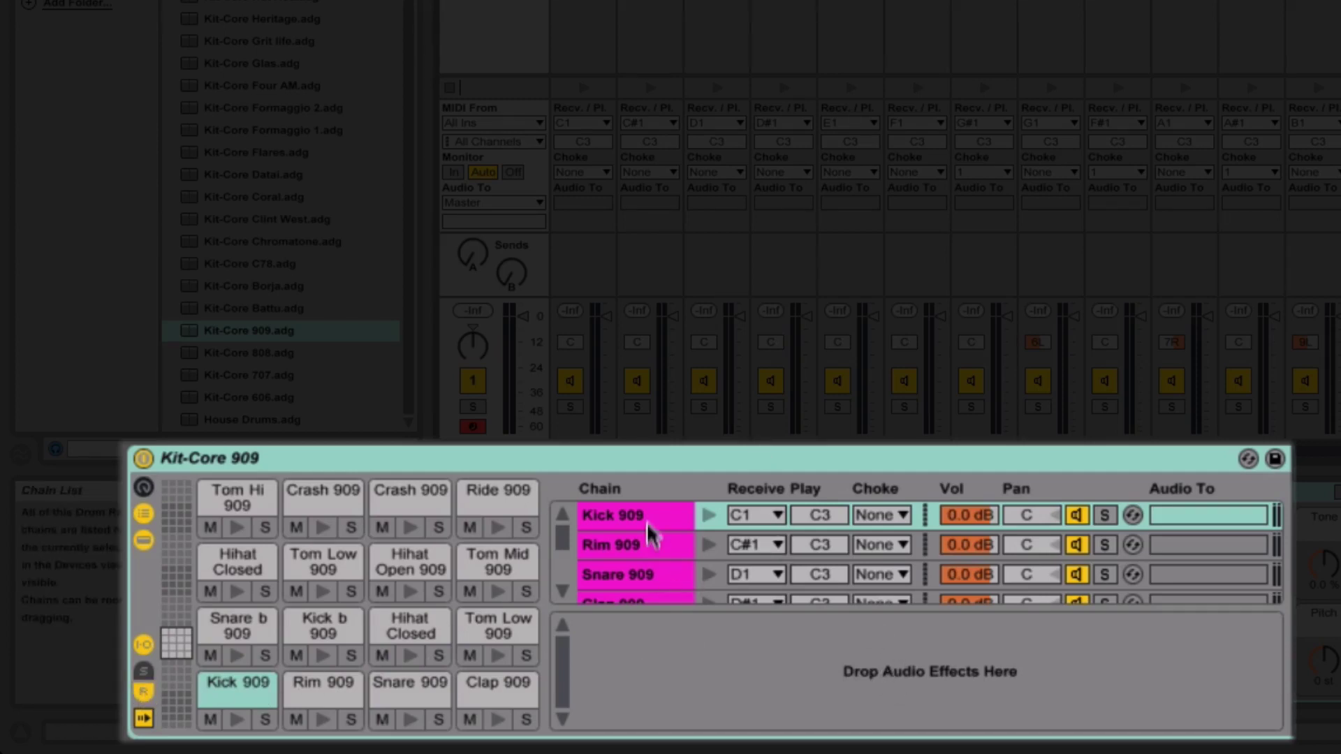
Create a return chain in the Kit-Core 909 rack and route its output to A-Reverb | Track In.
{"action": "right_click", "coordinate": [780, 645]}
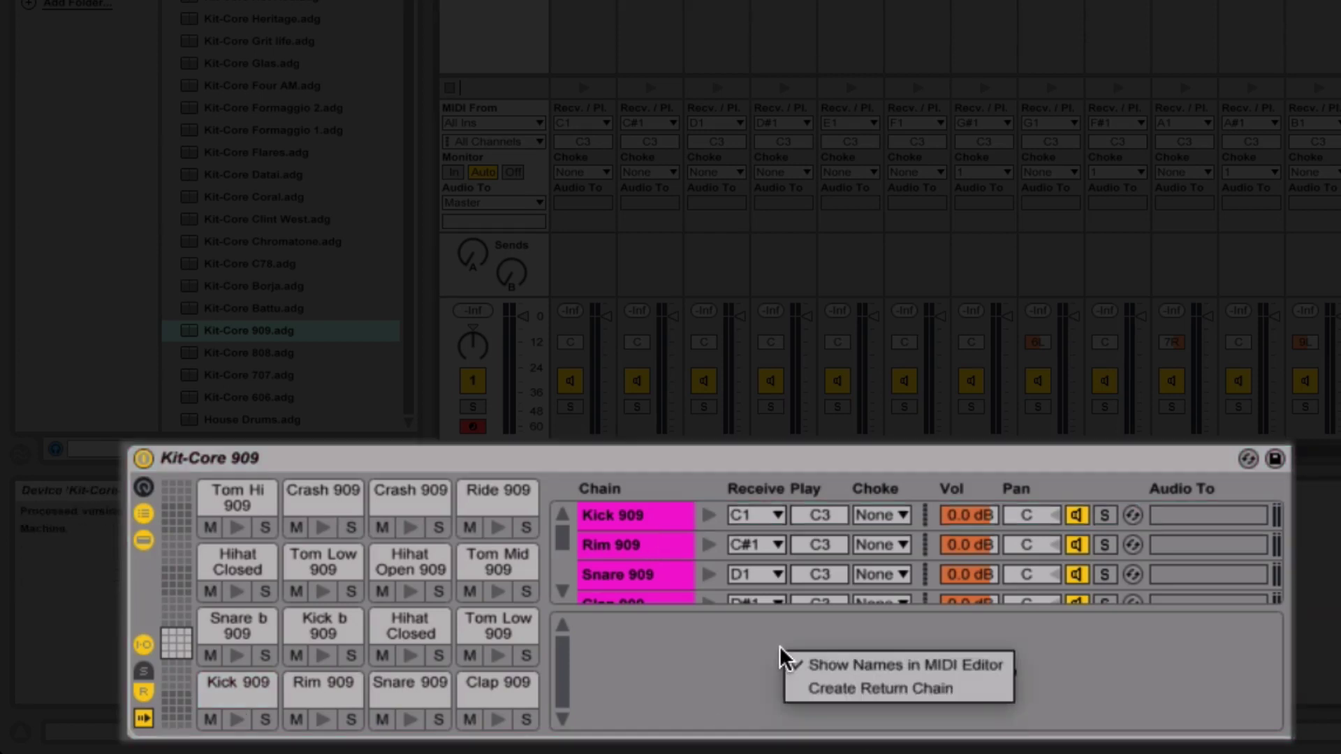
{"action": "left_click", "coordinate": [885, 687]}
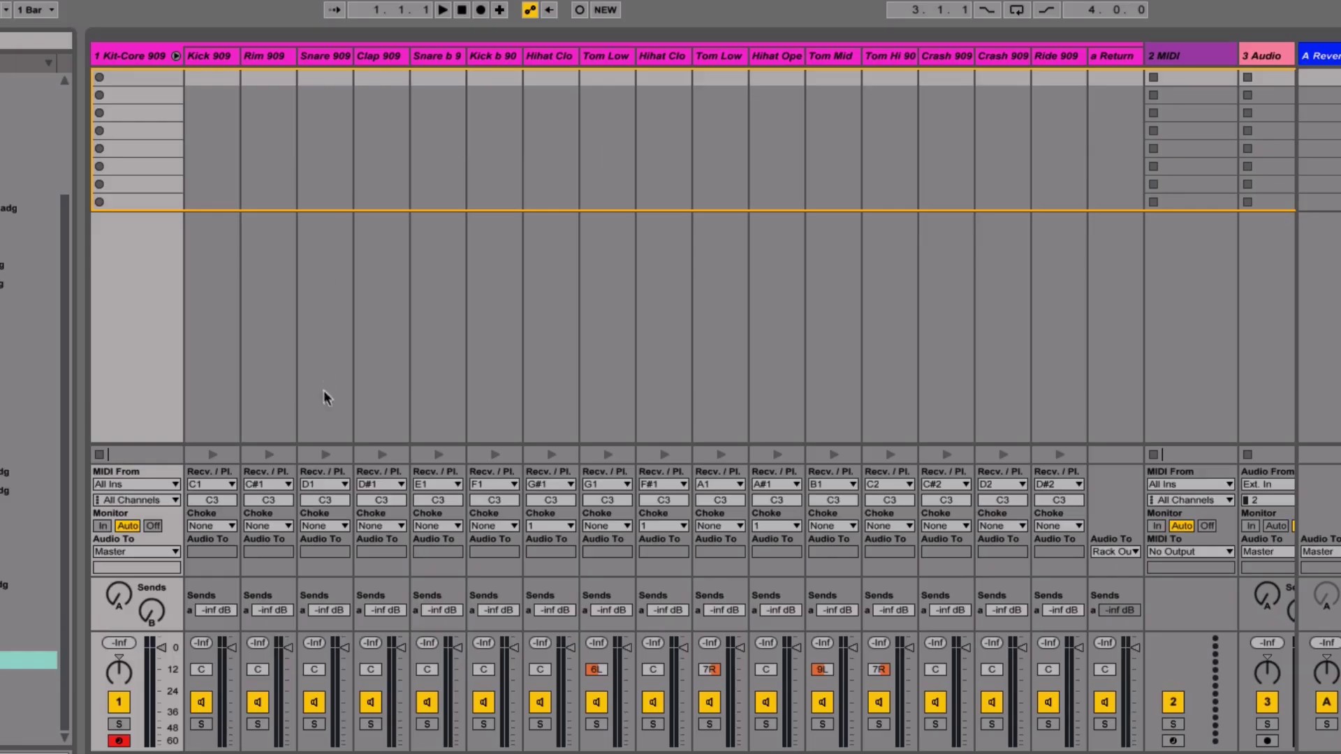
{"action": "left_click", "coordinate": [225, 57]}
{"action": "left_click", "coordinate": [303, 60]}
{"action": "left_click", "coordinate": [396, 60]}
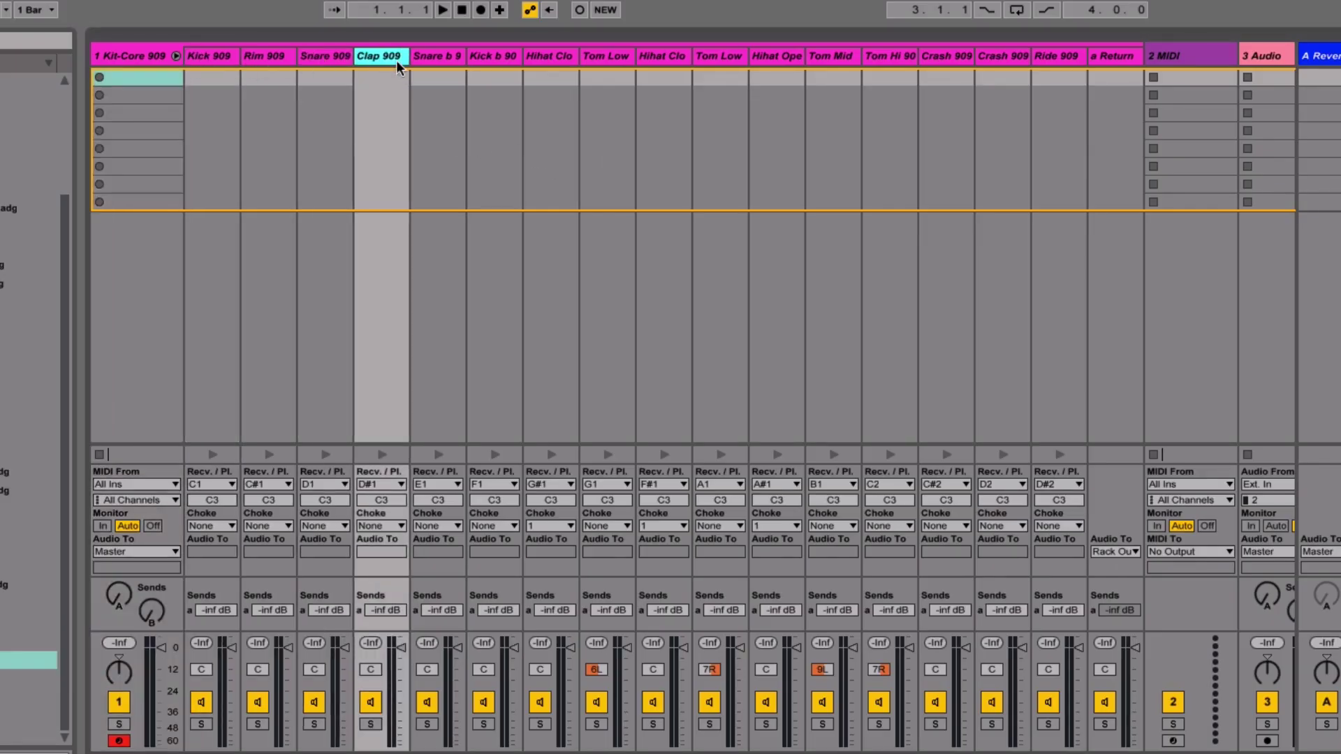
{"action": "left_click", "coordinate": [445, 60]}
{"action": "left_click", "coordinate": [231, 58]}
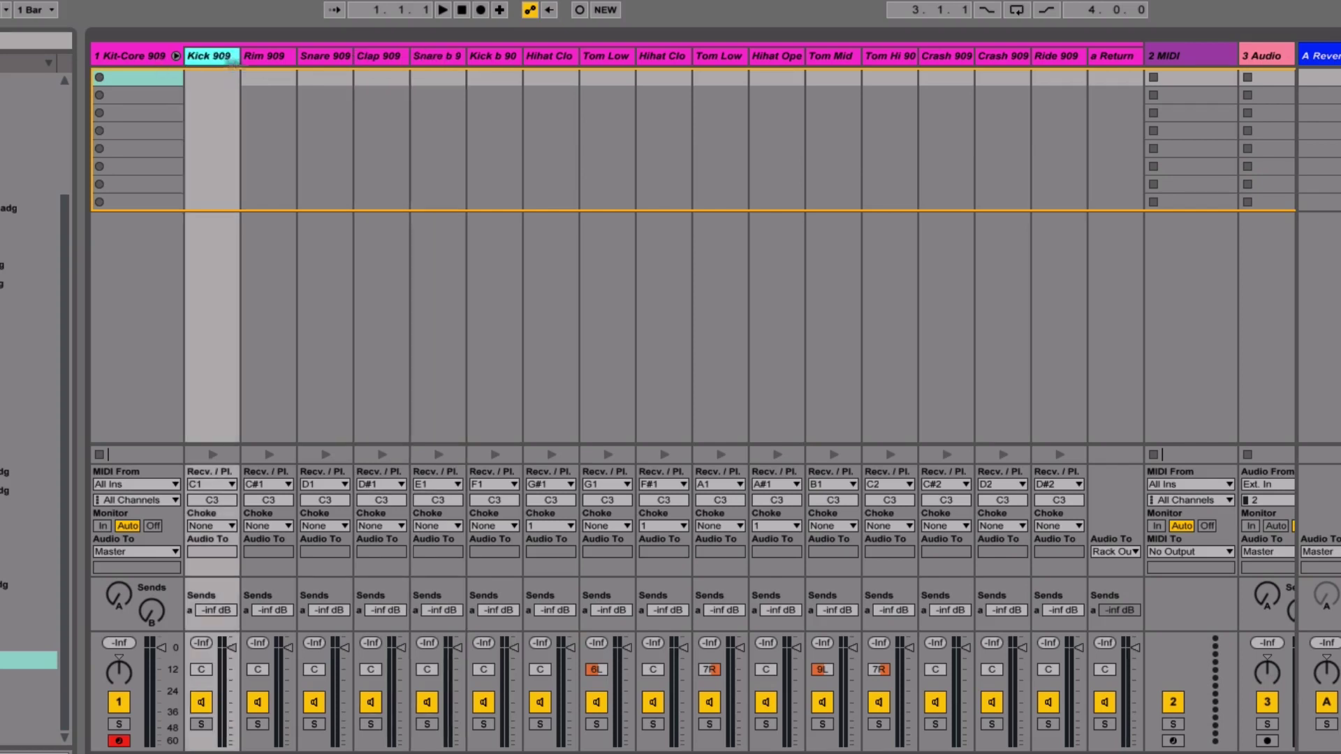
{"action": "left_click", "coordinate": [379, 56]}
{"action": "left_click", "coordinate": [444, 56]}
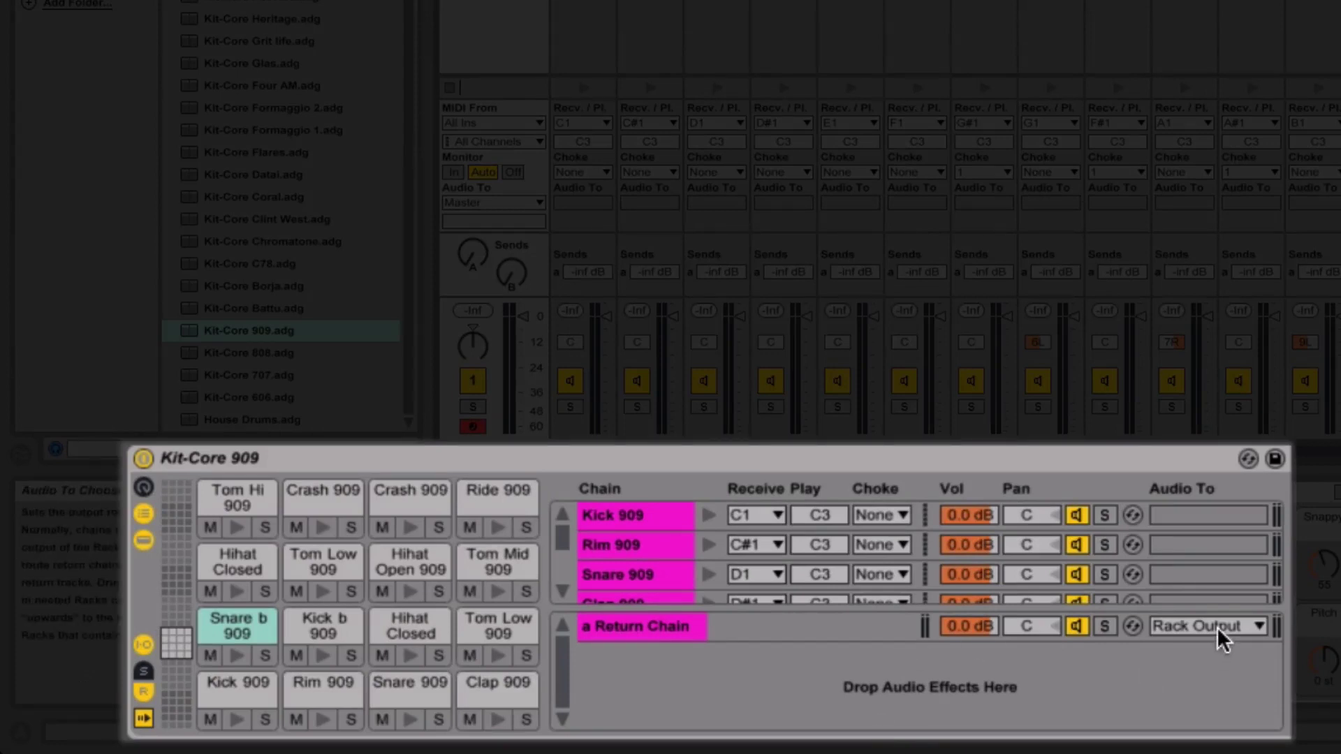
{"action": "left_click", "coordinate": [1216, 626]}
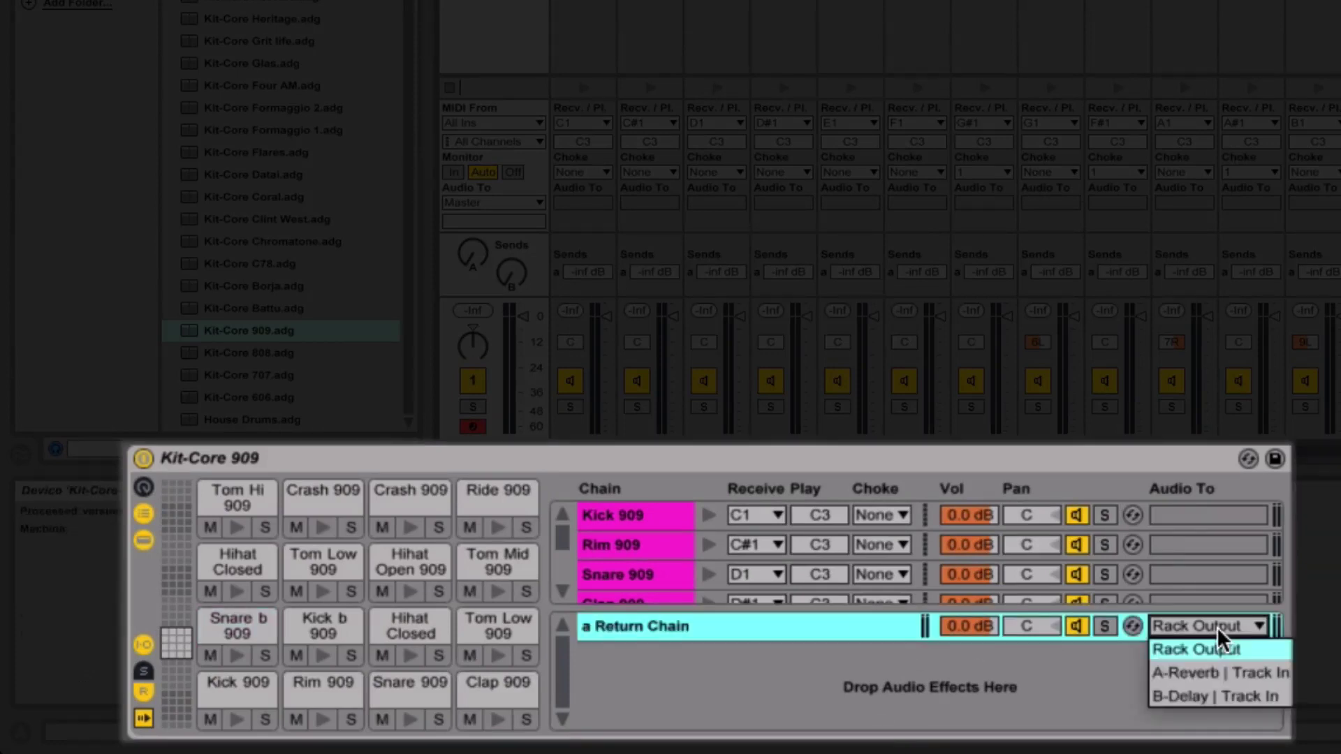
{"action": "left_click", "coordinate": [1270, 672]}
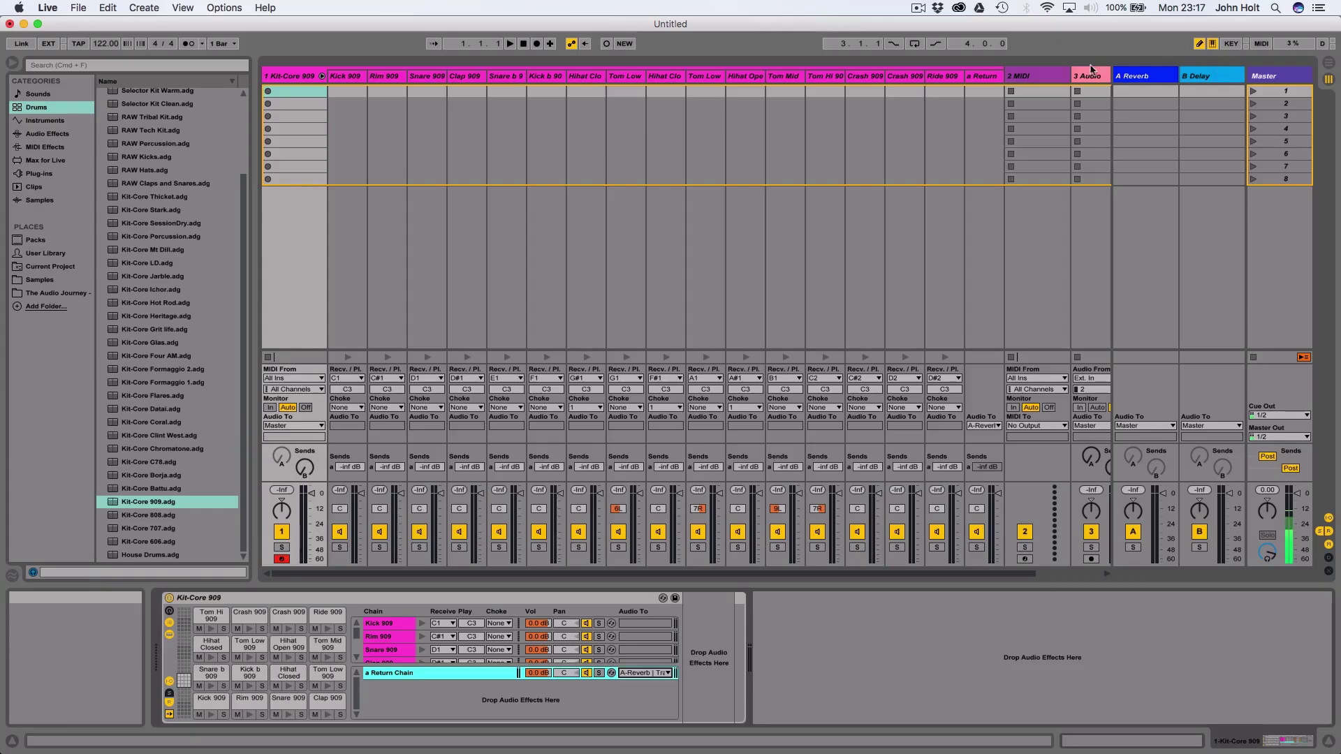
Raise Clap 909's reverb send and create an empty MIDI clip in track 1's first slot.
{"action": "left_click", "coordinate": [1138, 78]}
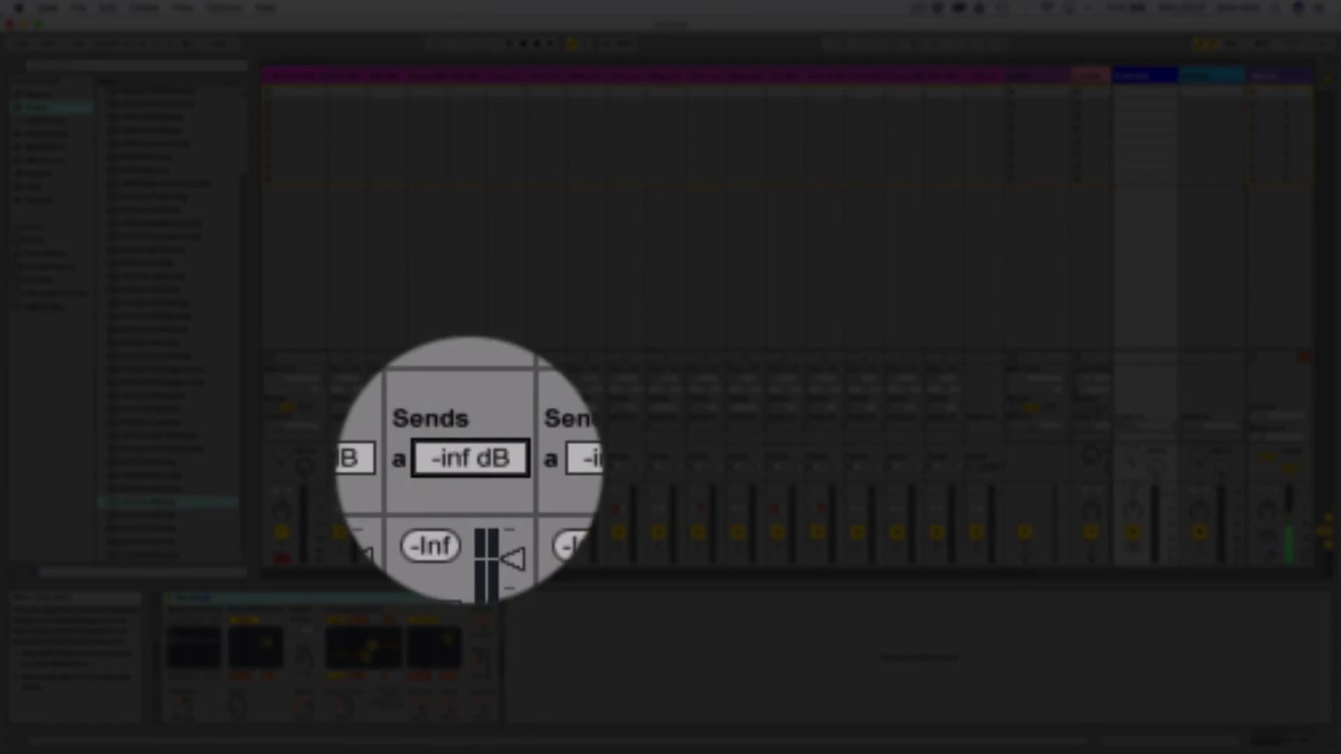
{"action": "left_click_drag", "start_coordinate": [468, 466], "coordinate": [469, 429]}
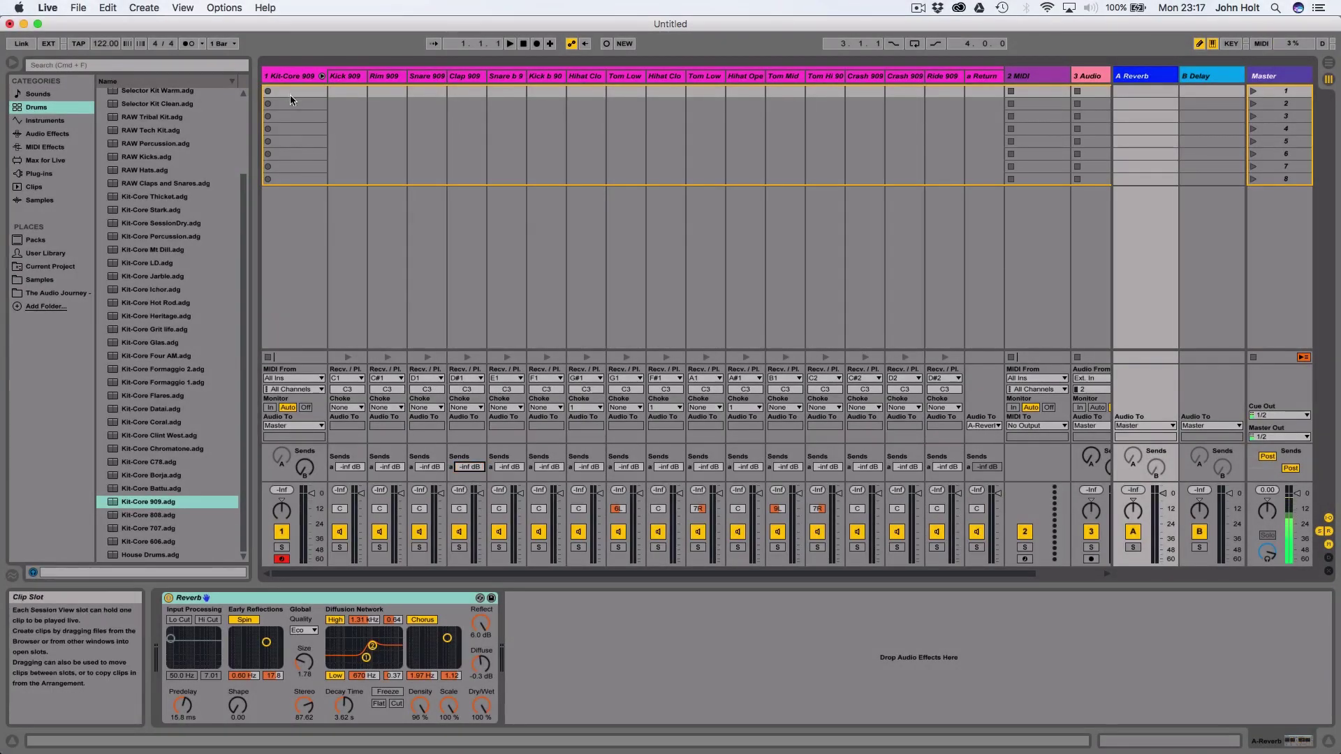
{"action": "double_click", "coordinate": [290, 92]}
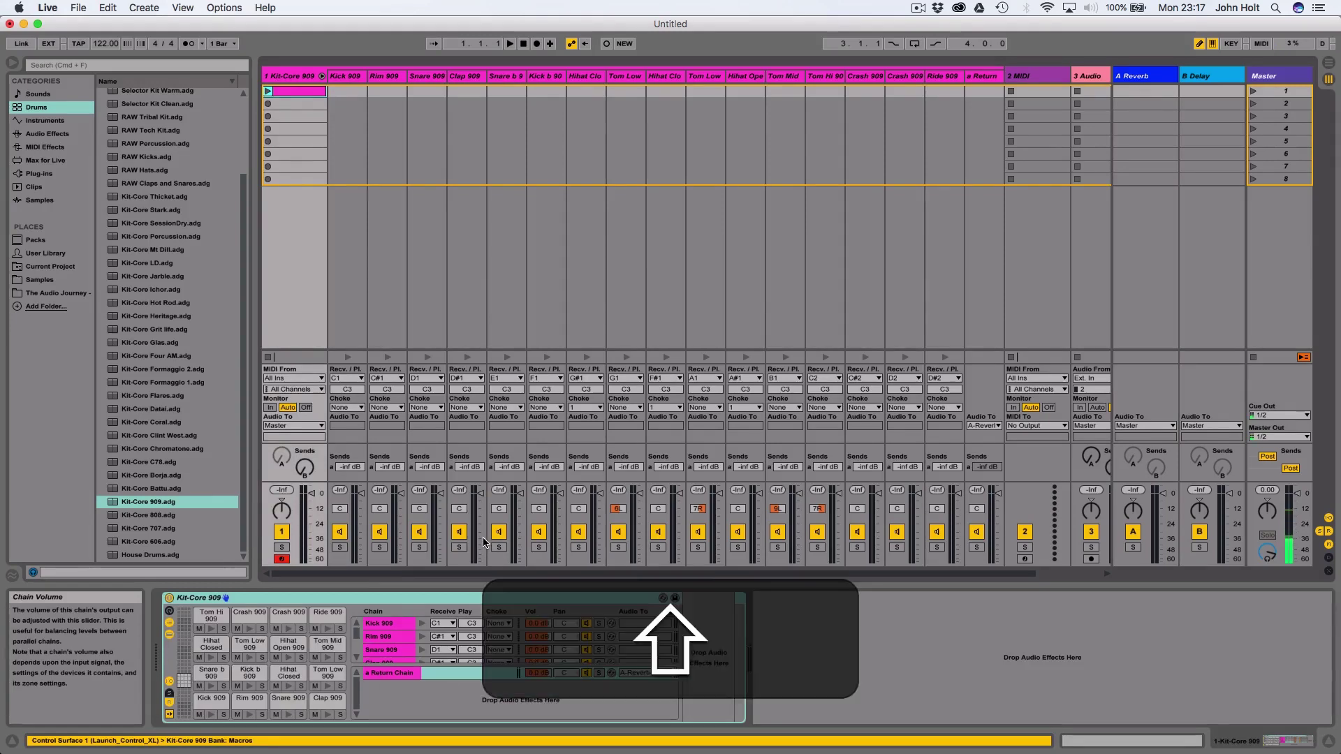
{"action": "key", "text": "shift+Tab"}
Program claps on beats 2 and 4 and four closed hi-hats on the offbeats.
{"action": "left_click", "coordinate": [667, 636]}
{"action": "left_click", "coordinate": [1114, 636]}
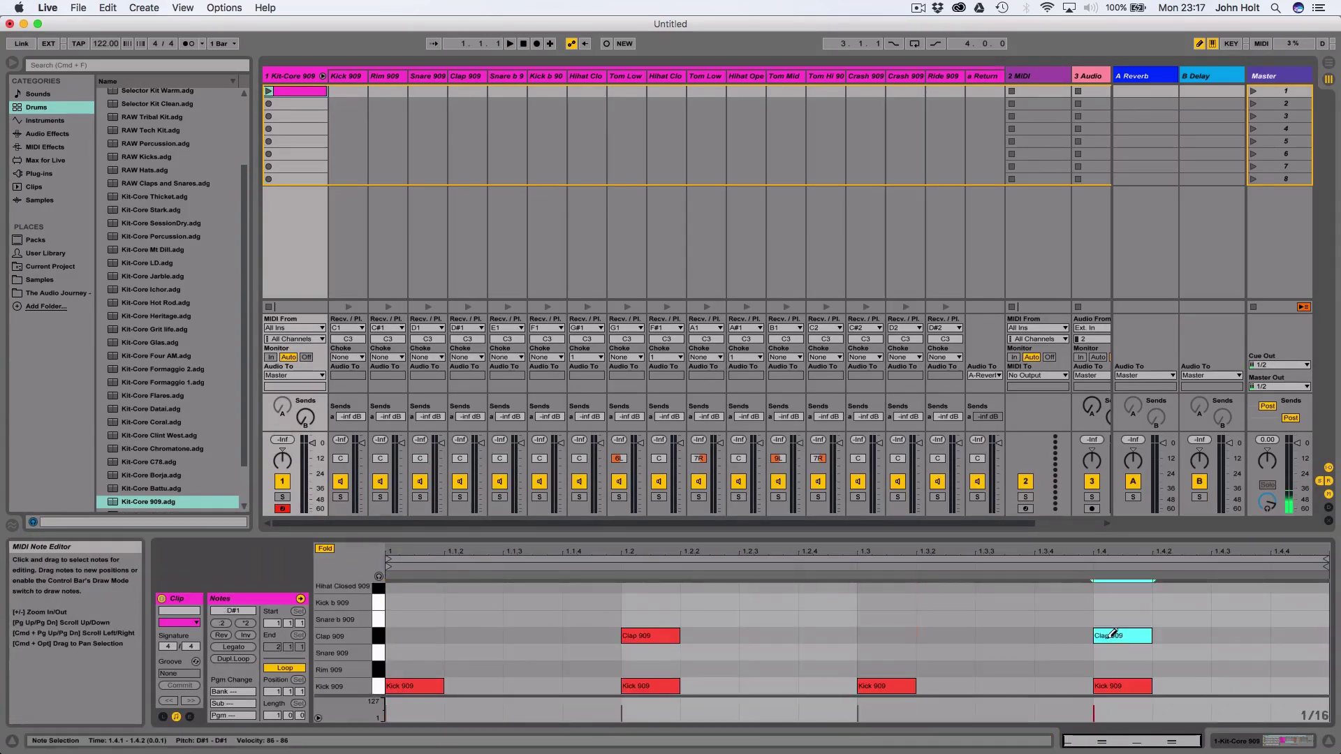
{"action": "left_click", "coordinate": [524, 619]}
{"action": "left_click", "coordinate": [757, 618]}
{"action": "left_click", "coordinate": [995, 618]}
{"action": "left_click", "coordinate": [1230, 618]}
{"action": "key", "text": "b"}
{"action": "left_click_drag", "start_coordinate": [433, 586], "coordinate": [1278, 625]}
{"action": "left_click_drag", "start_coordinate": [523, 619], "coordinate": [523, 587]}
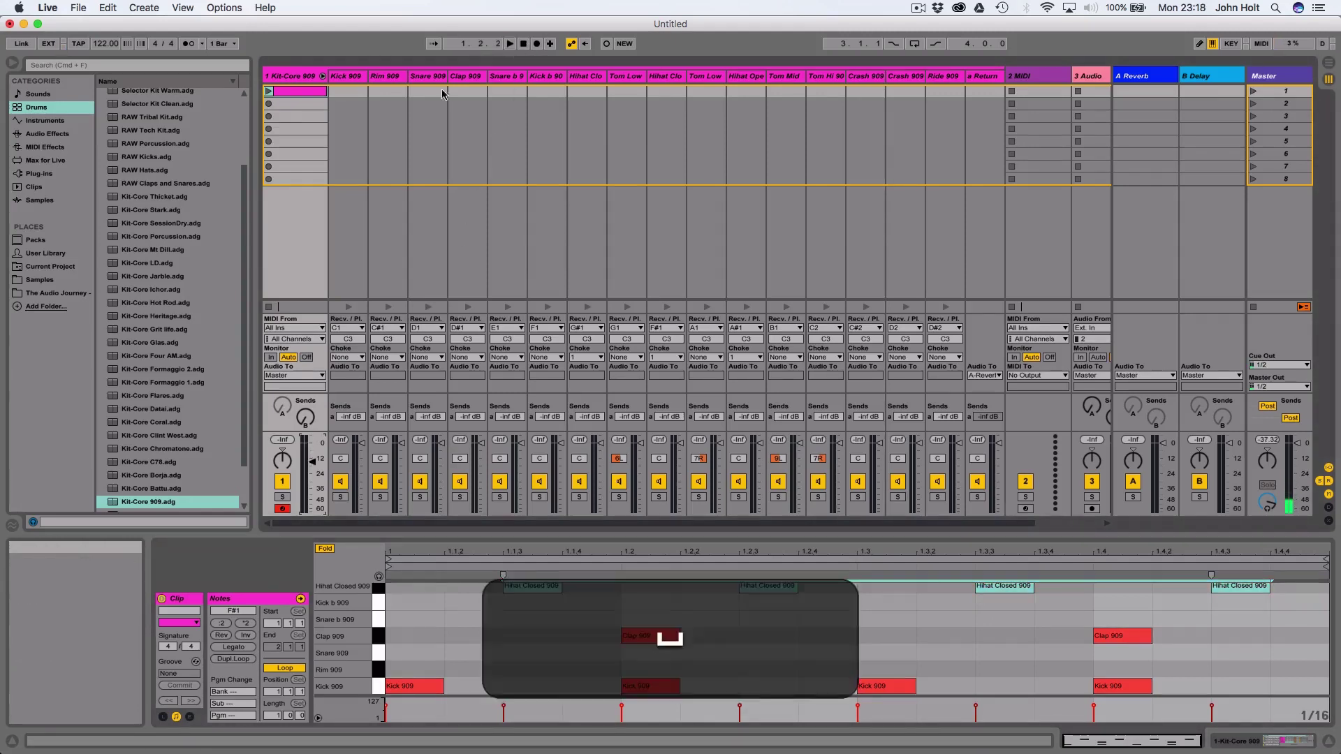
Launch the clip and raise the Clap 909 chain's reverb send to about -11 dB.
{"action": "left_click", "coordinate": [268, 91]}
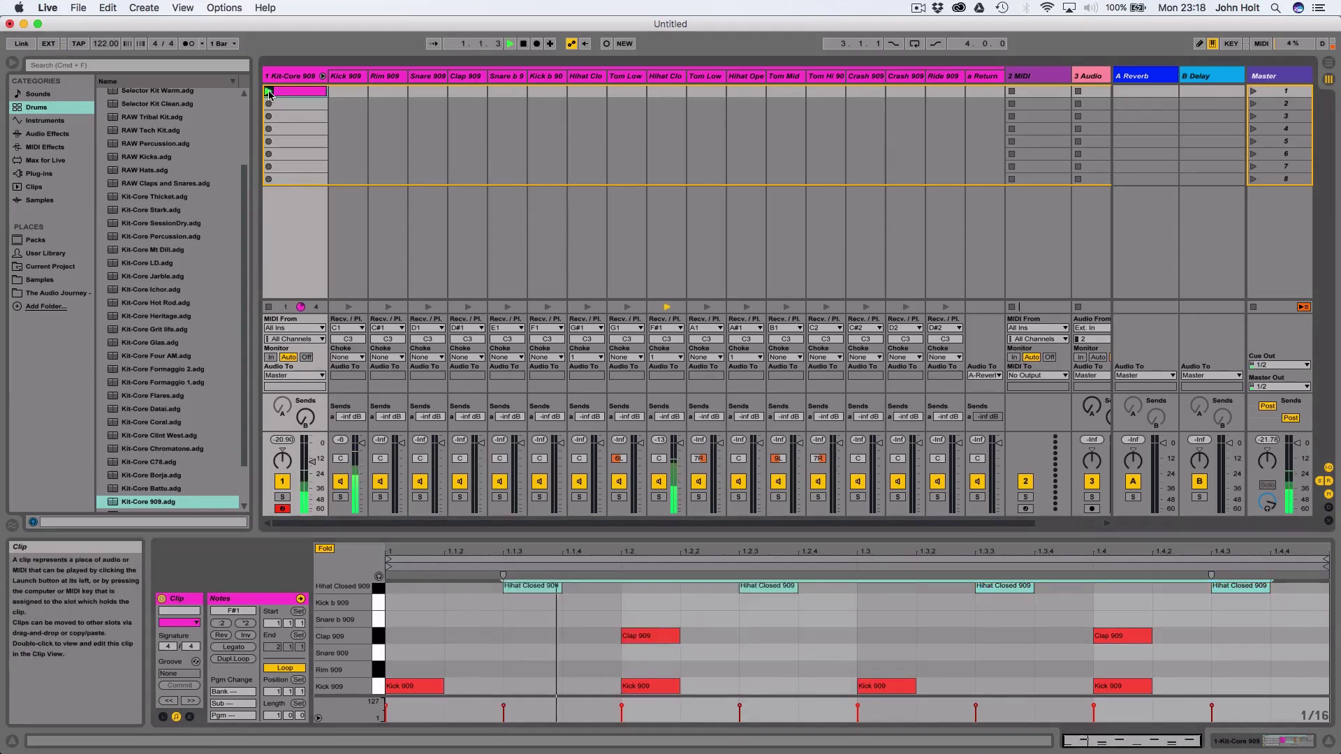
{"action": "left_click", "coordinate": [477, 314]}
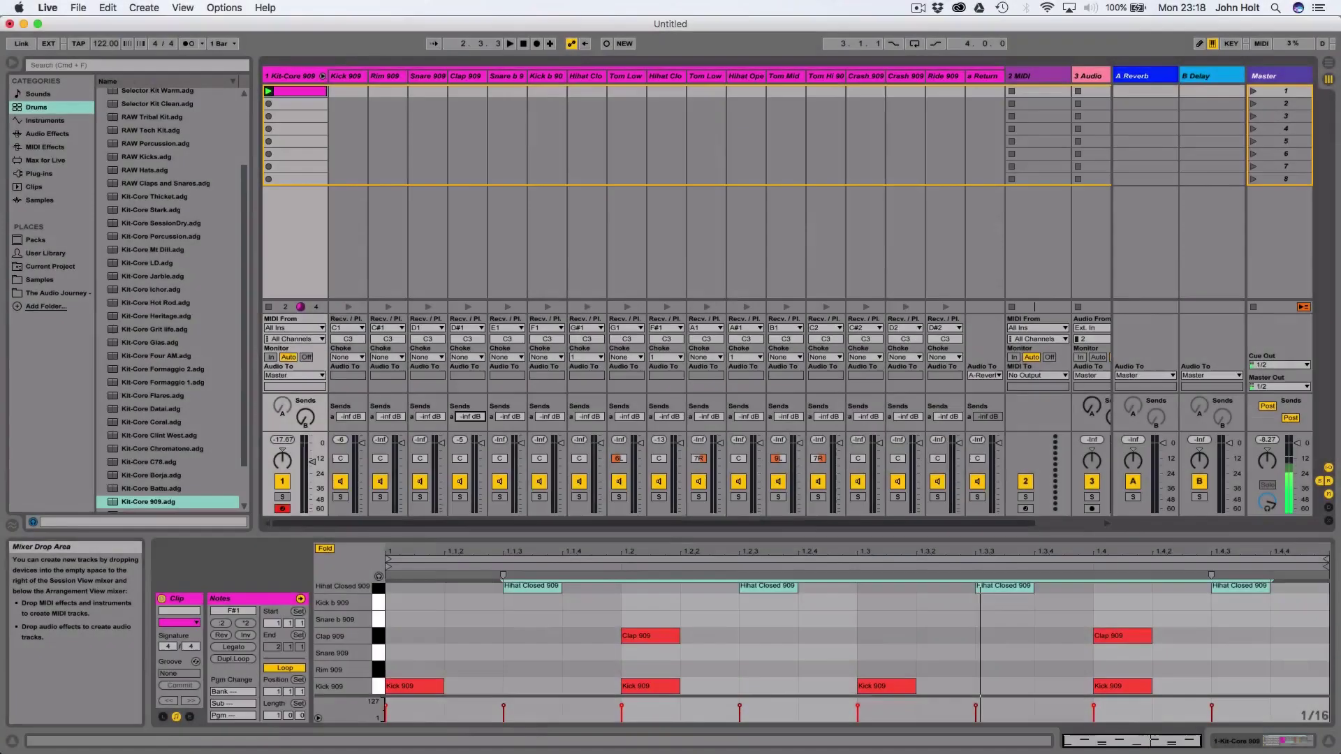
{"action": "mouse_move", "coordinate": [470, 416]}
{"action": "left_mouse_down"}
{"action": "mouse_move", "coordinate": [470, 398]}
{"action": "mouse_move", "coordinate": [470, 433]}
{"action": "mouse_move", "coordinate": [470, 405]}
{"action": "left_mouse_up"}
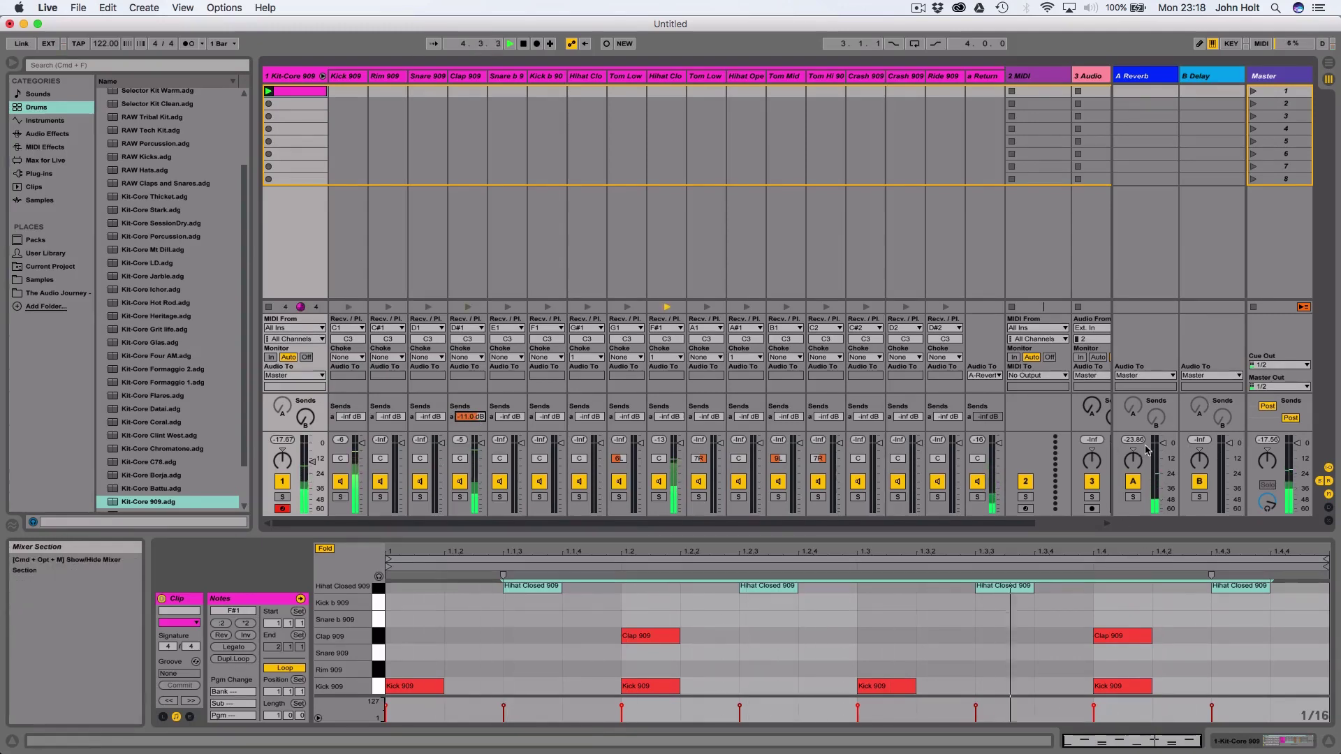
Add Ping Pong Delay from Audio Effects as a second return chain in the Kit-Core 909 rack.
{"action": "left_click", "coordinate": [480, 427]}
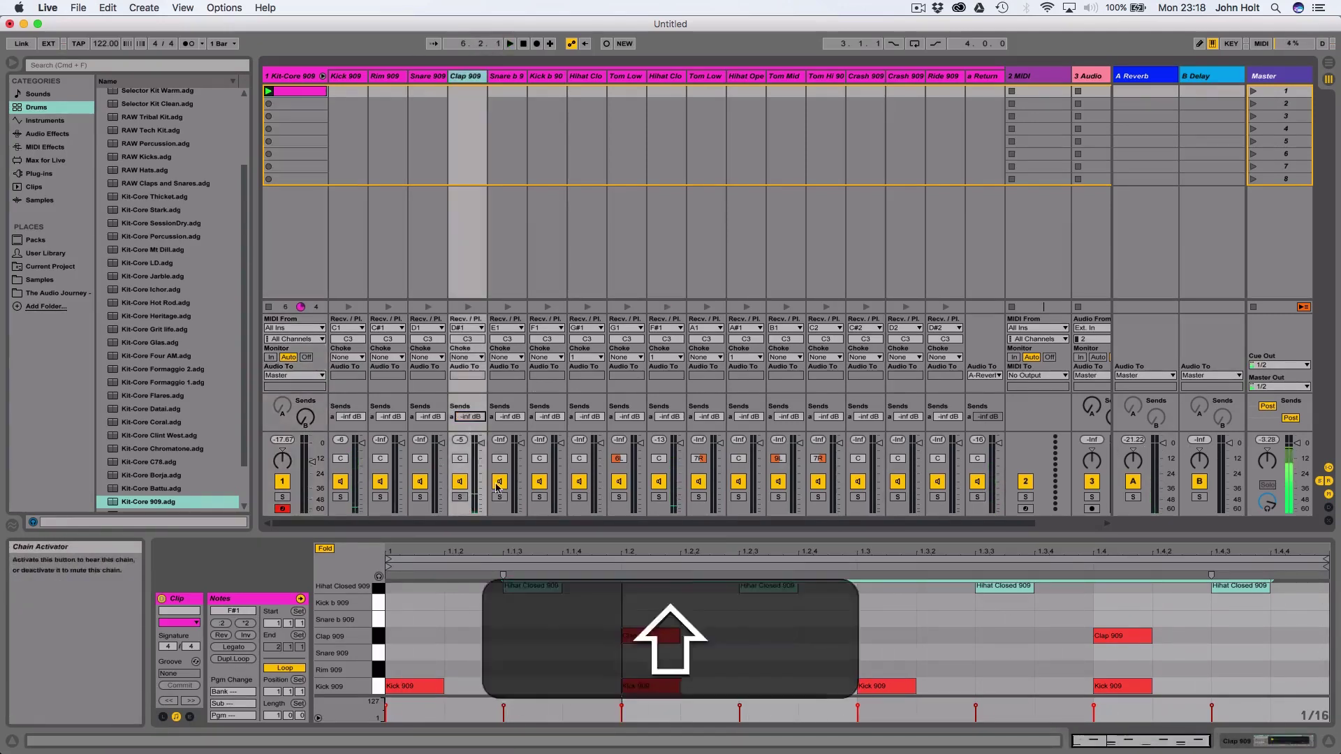
{"action": "key", "text": "shift+Tab"}
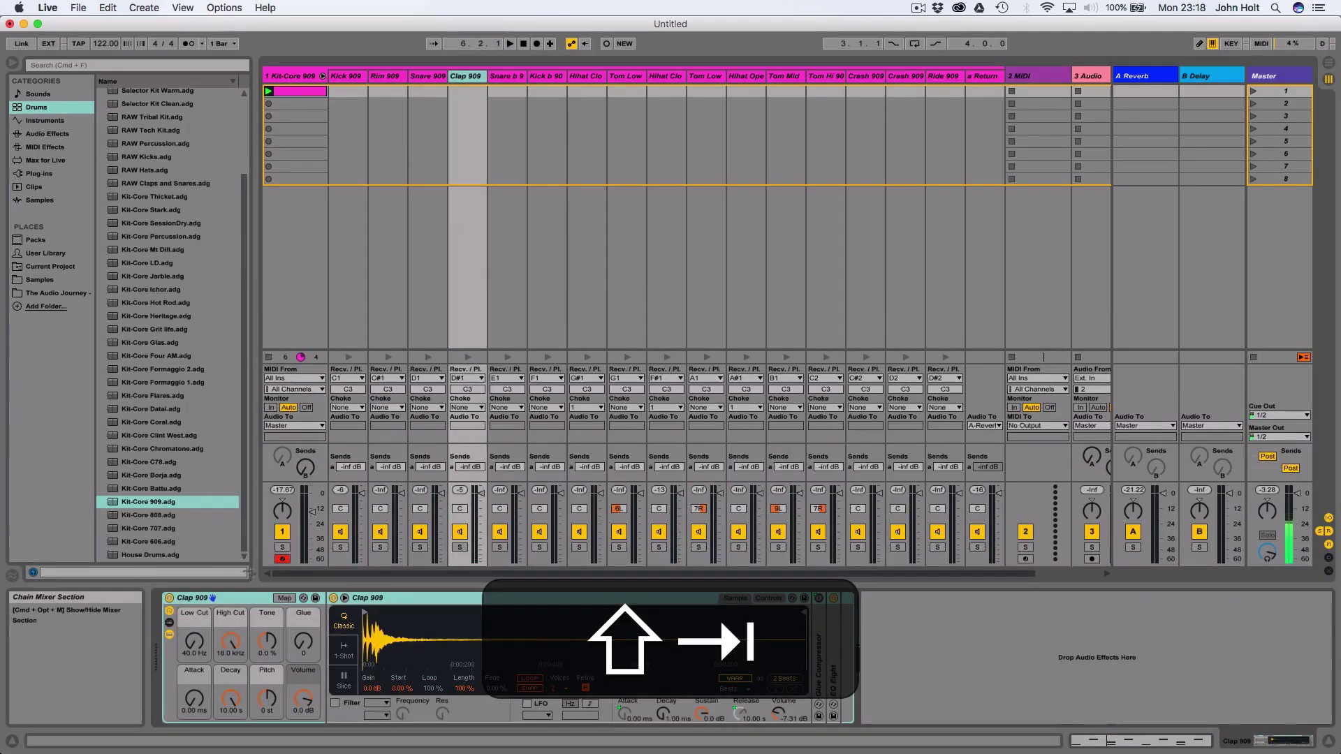
{"action": "left_click", "coordinate": [286, 75]}
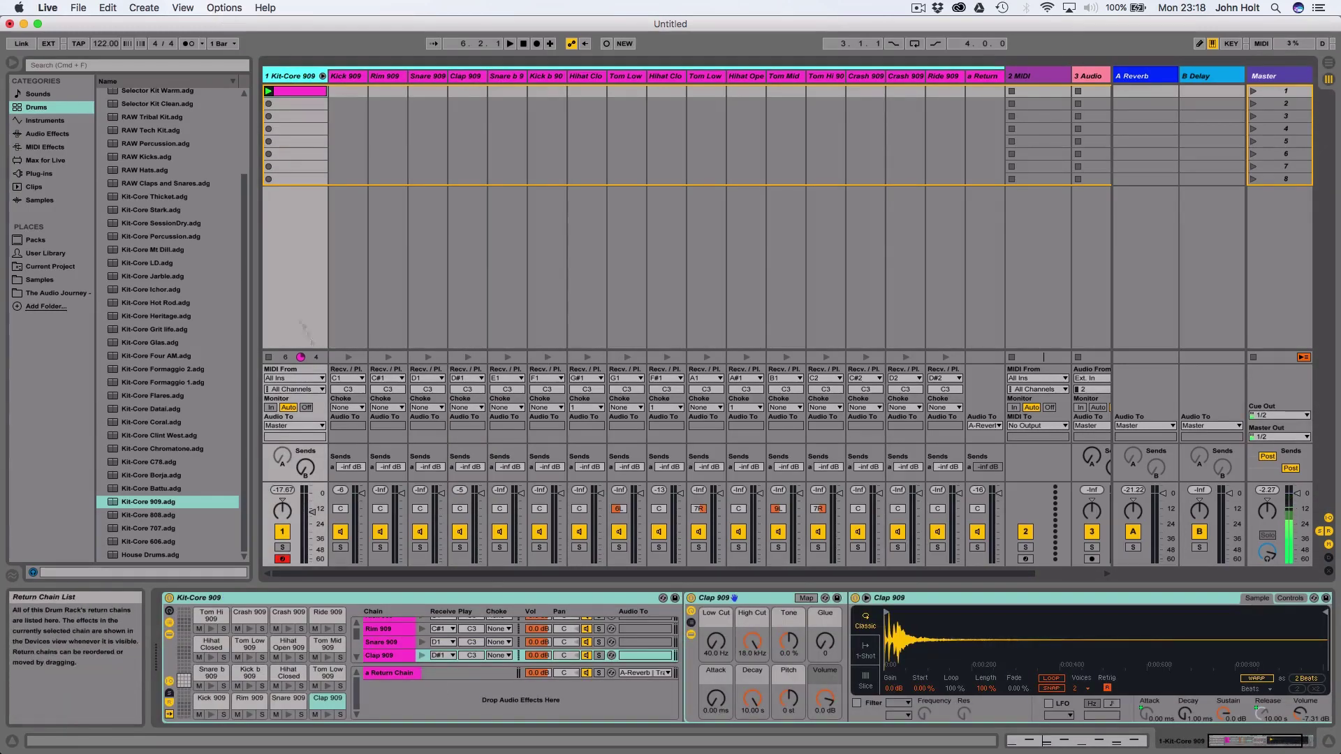
{"action": "left_click", "coordinate": [47, 134]}
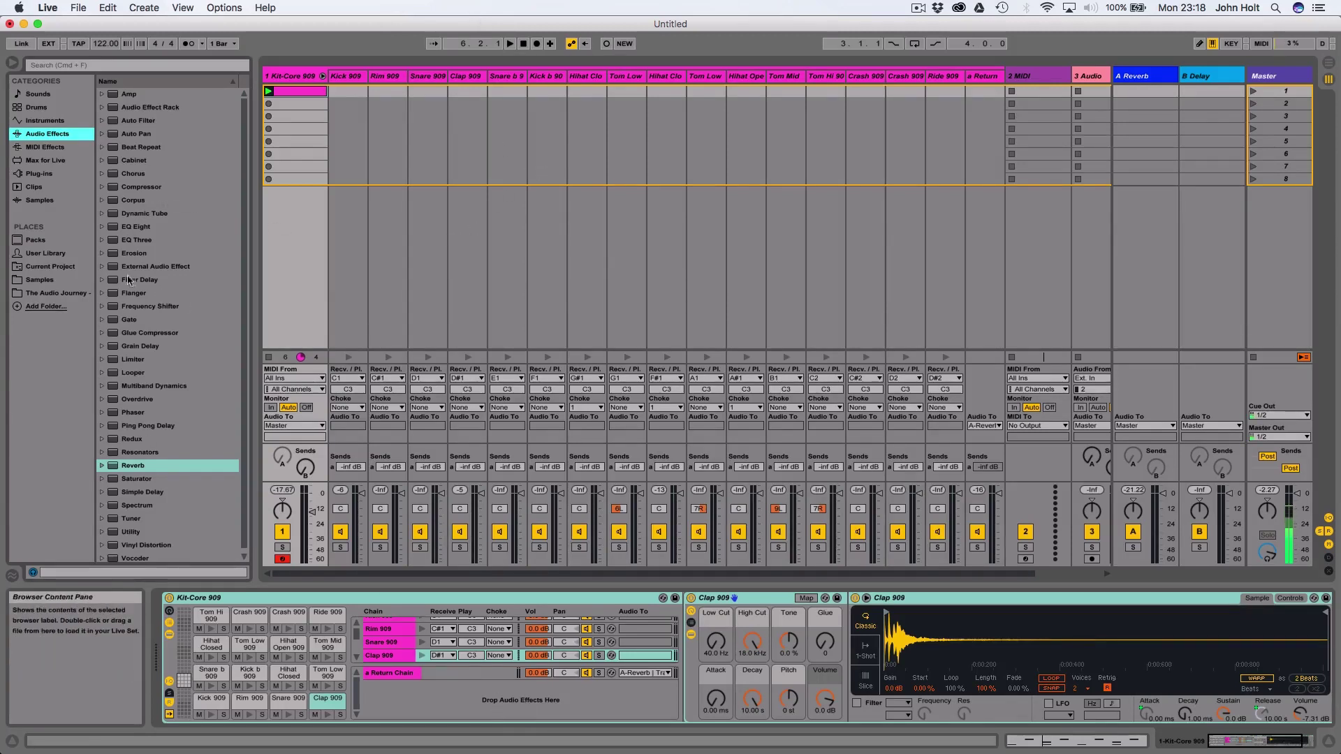
{"action": "scroll", "coordinate": [158, 374], "scroll_direction": "down", "scroll_amount": 1}
{"action": "left_click", "coordinate": [149, 423]}
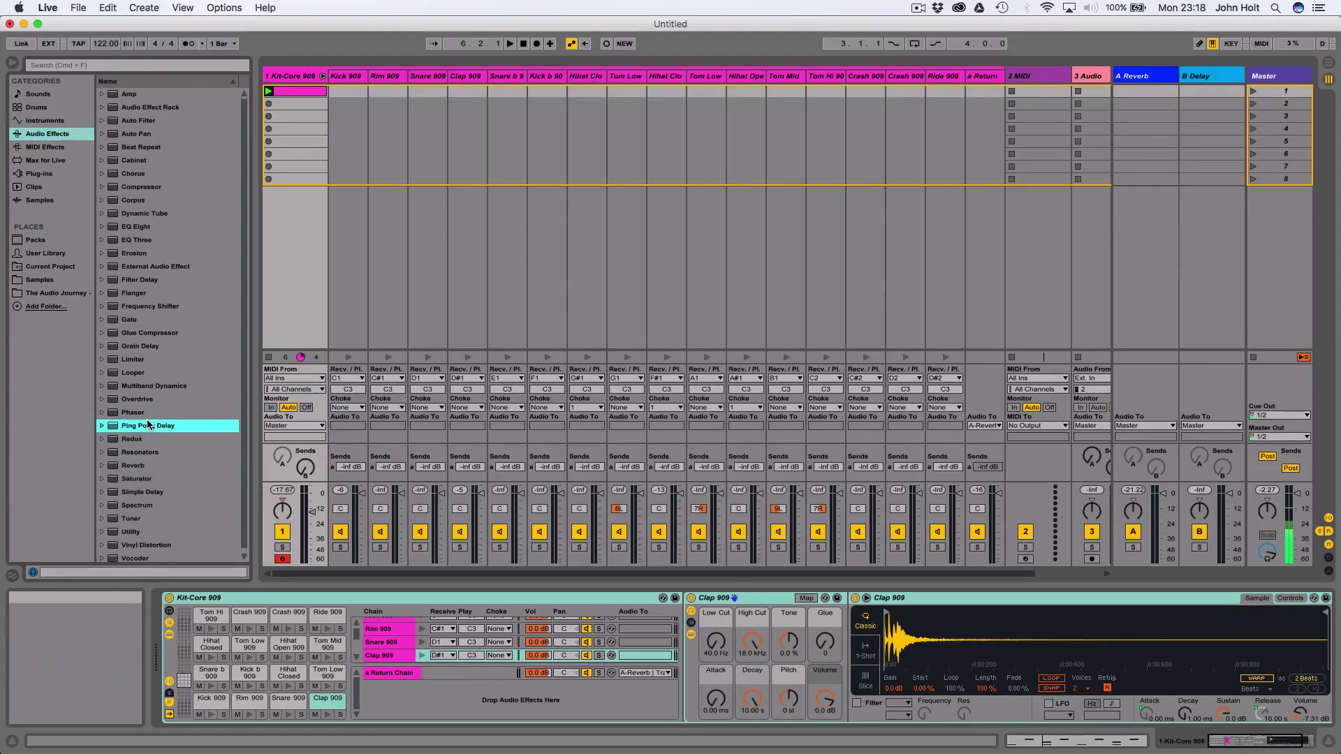
{"action": "left_click_drag", "start_coordinate": [141, 426], "coordinate": [535, 678]}
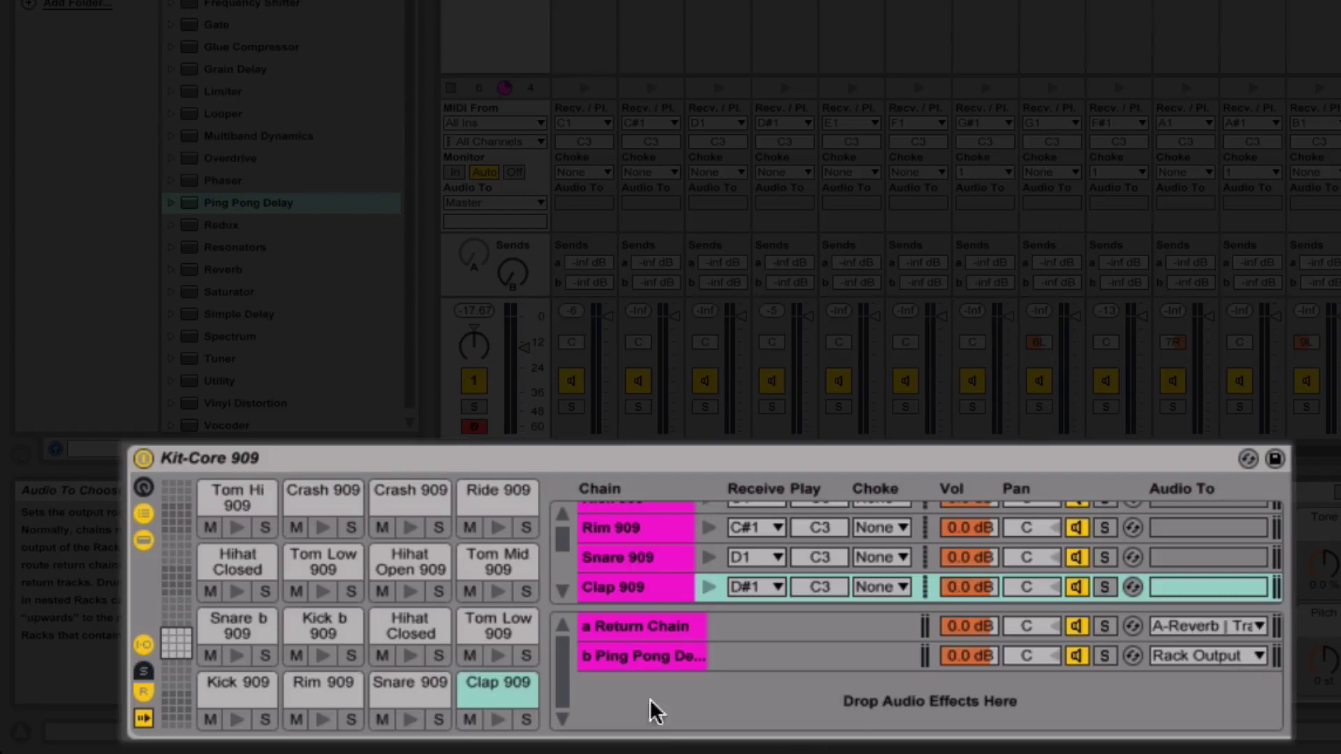
Select the Ping Pong Delay return chain to view its settings, then the first return chain.
{"action": "left_click", "coordinate": [643, 656]}
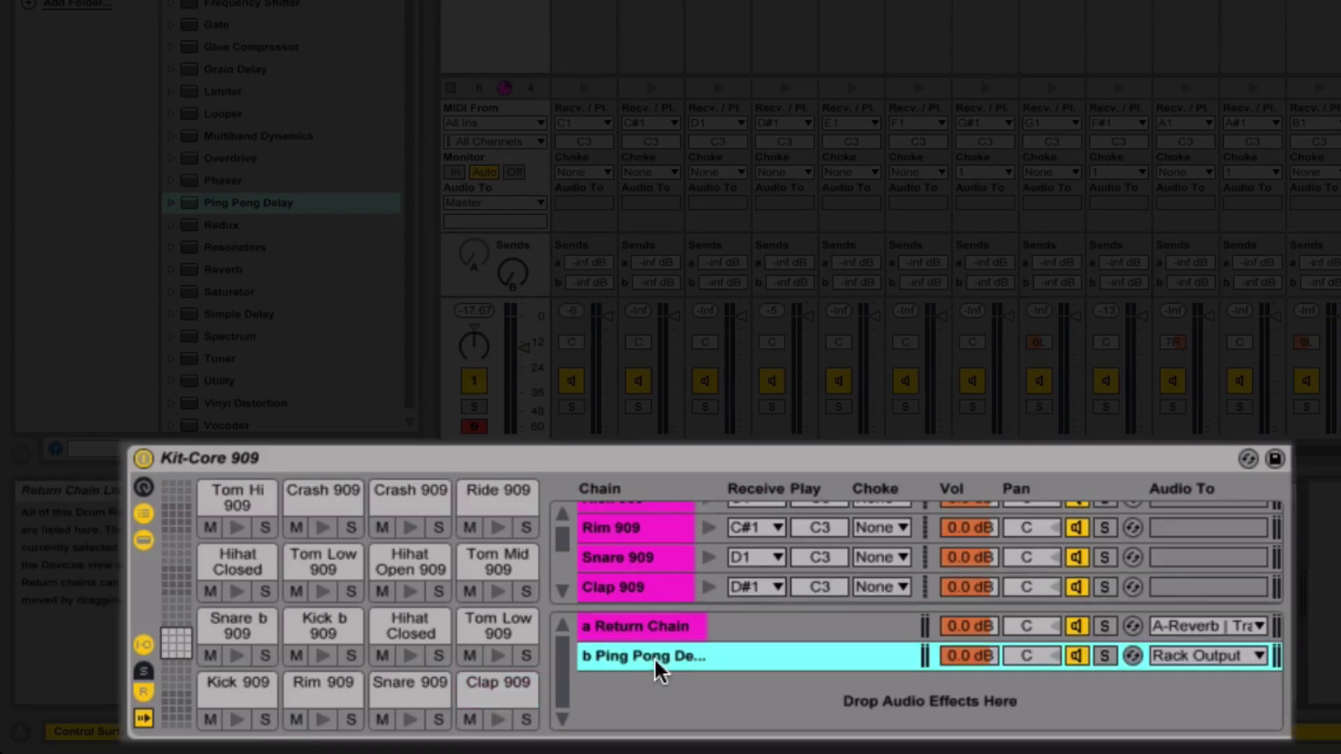
{"action": "left_click", "coordinate": [684, 632]}
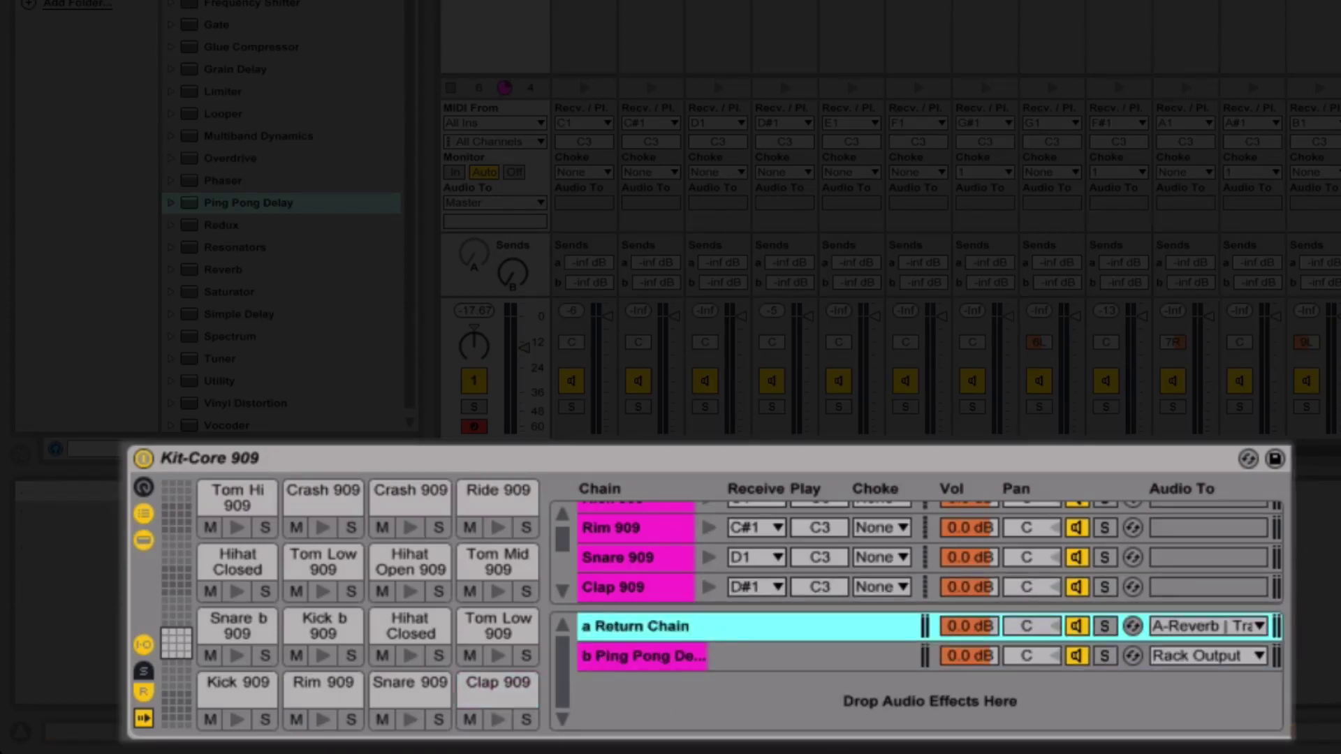
{"action": "left_click", "coordinate": [808, 657]}
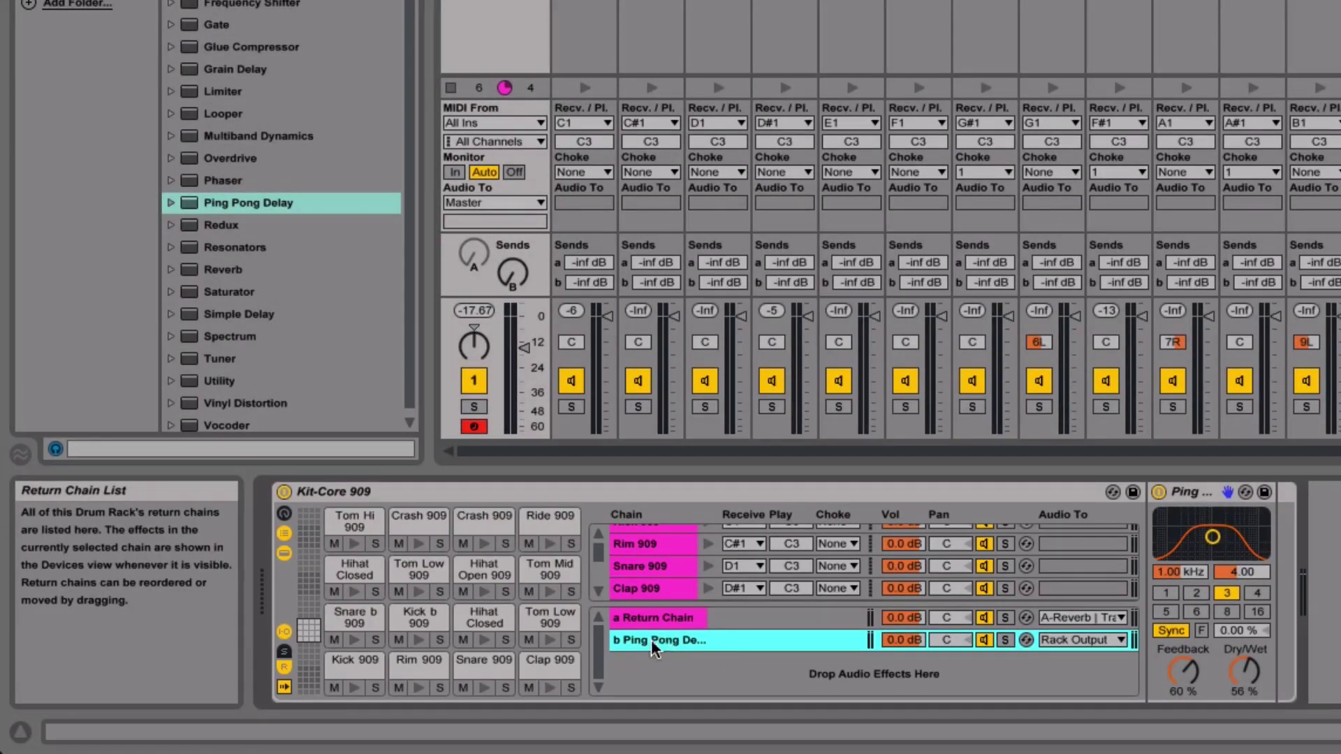
{"action": "left_click", "coordinate": [660, 614]}
Rename the rack's first return chain to 'Reverb'.
{"action": "key", "text": "super+r"}
{"action": "type", "text": "Reverb"}
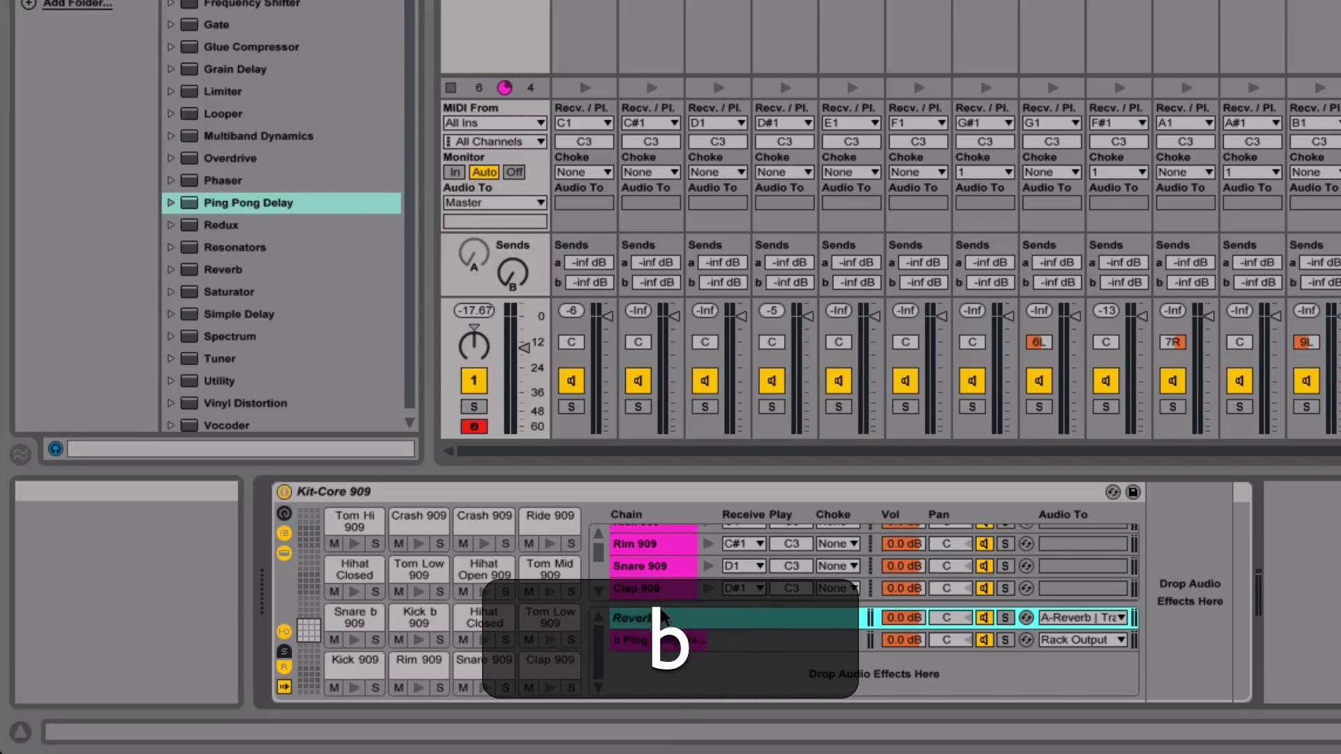
{"action": "key", "text": "Return"}
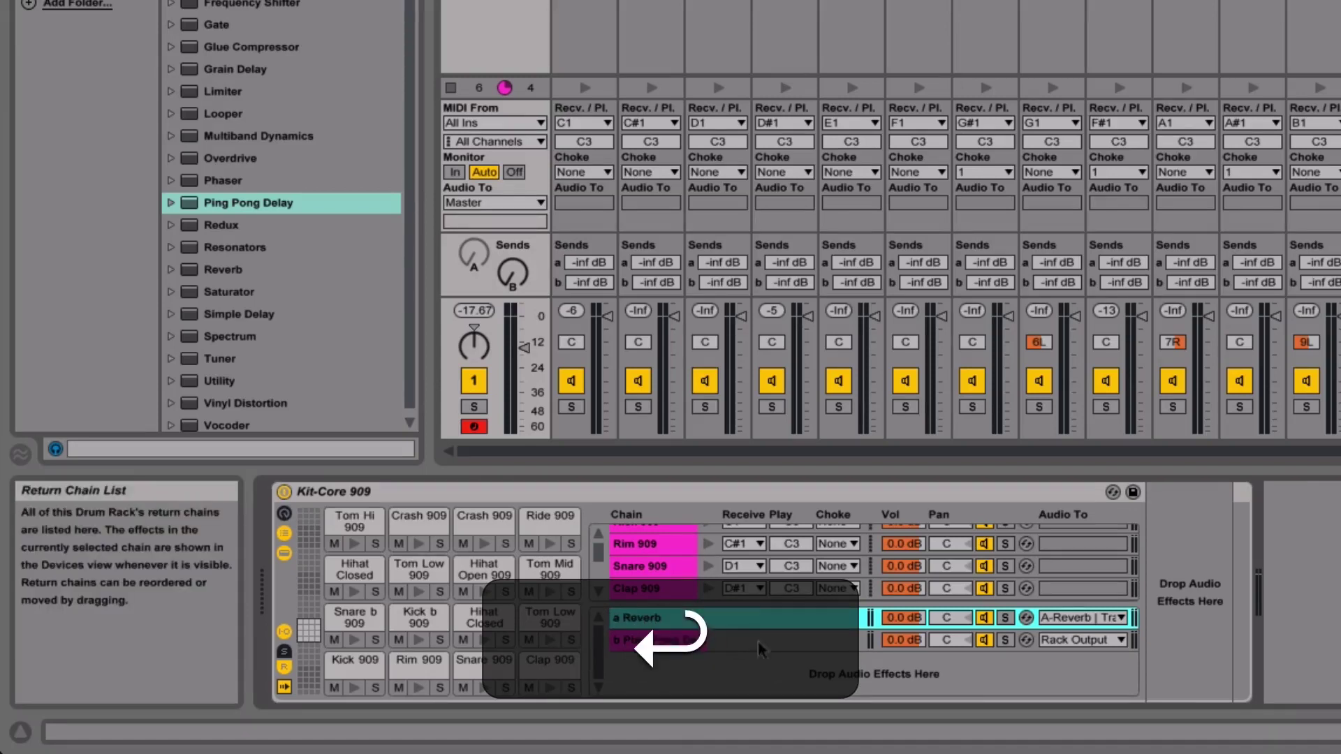
During playback, test the D#1 chain's full delay send, then reset it to off.
{"action": "left_click", "coordinate": [690, 639]}
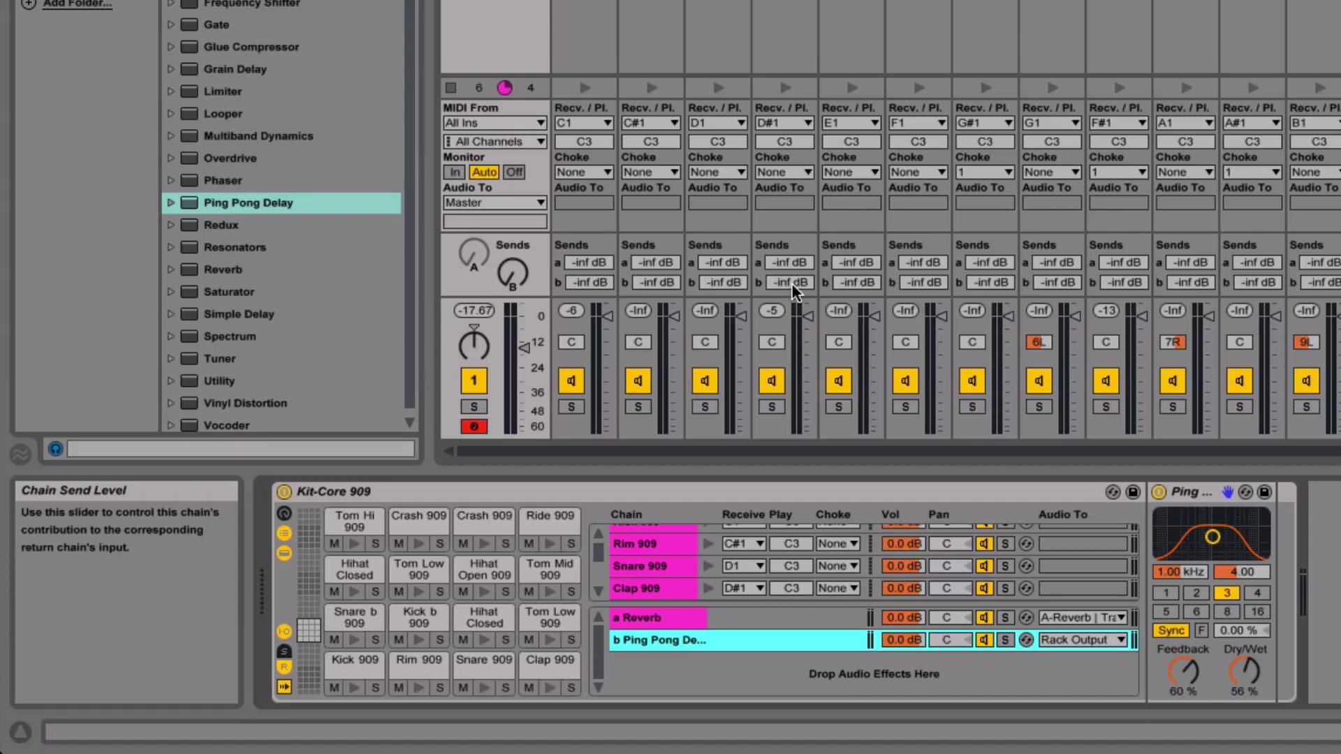
{"action": "key", "text": "space"}
{"action": "left_click_drag", "start_coordinate": [791, 283], "coordinate": [790, 231]}
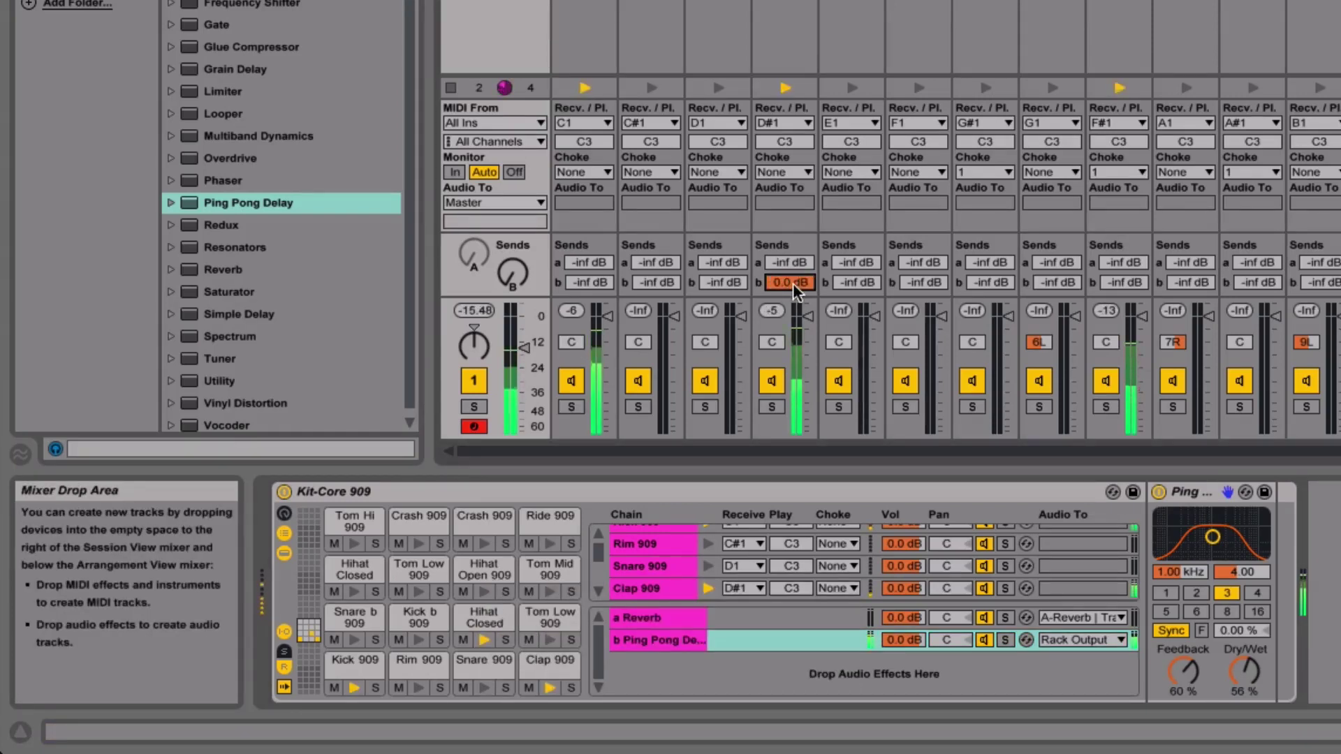
{"action": "key", "text": "Delete"}
{"action": "key", "text": "space"}
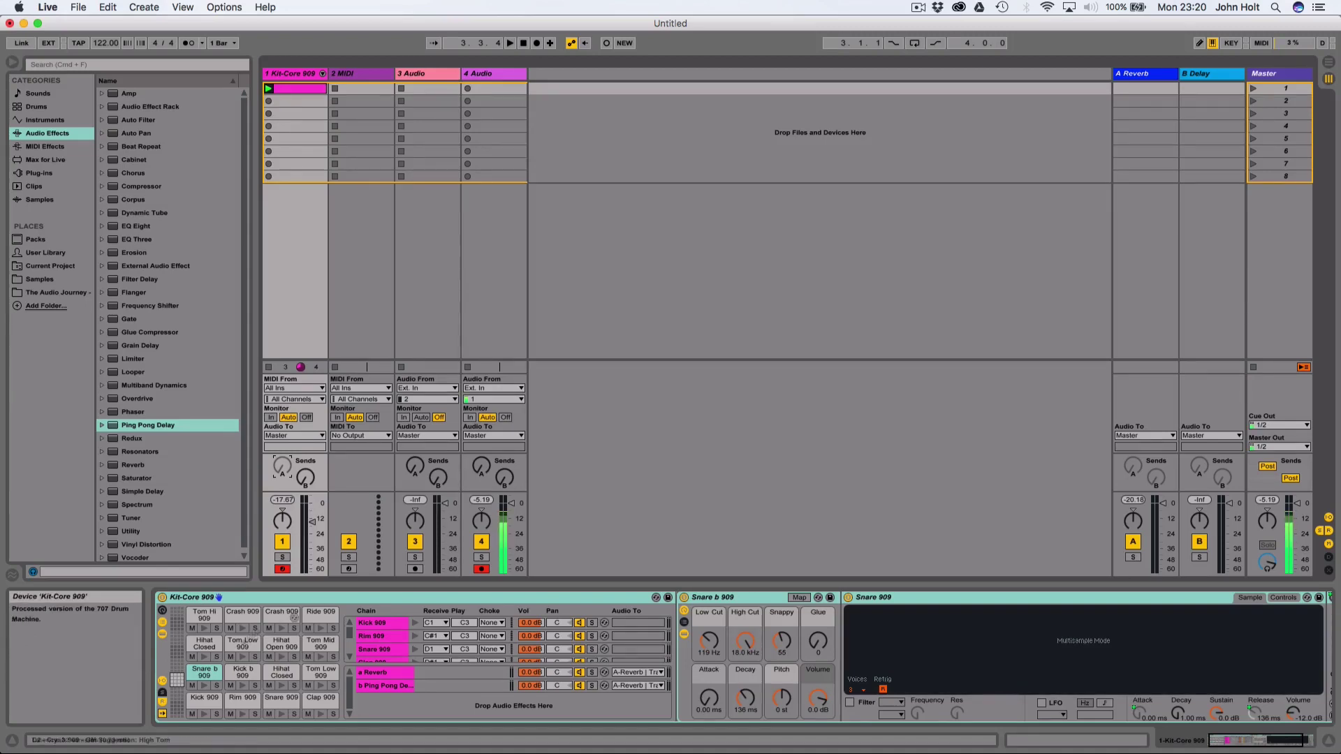
Browse the pad banks and select the Kick 909 pad on C1.
{"action": "scroll", "coordinate": [203, 710], "scroll_direction": "up", "scroll_amount": 4}
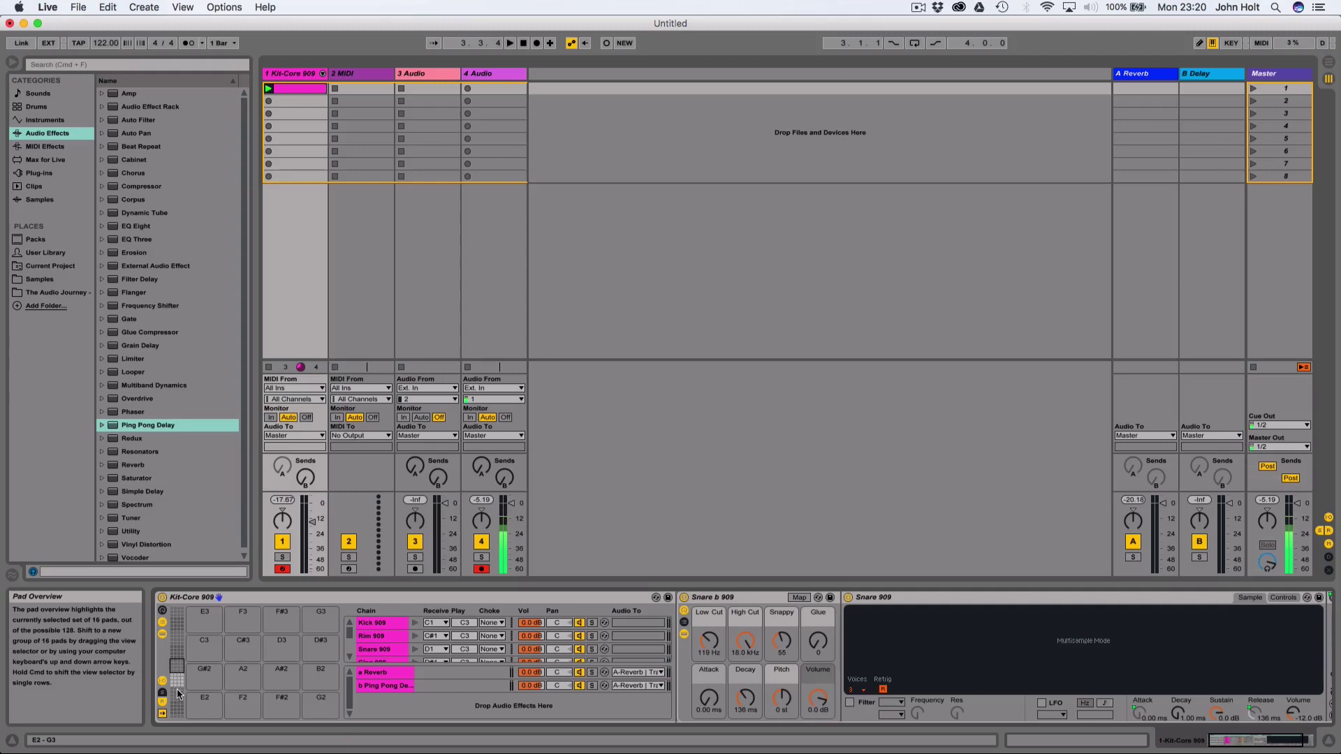
{"action": "left_click", "coordinate": [199, 710]}
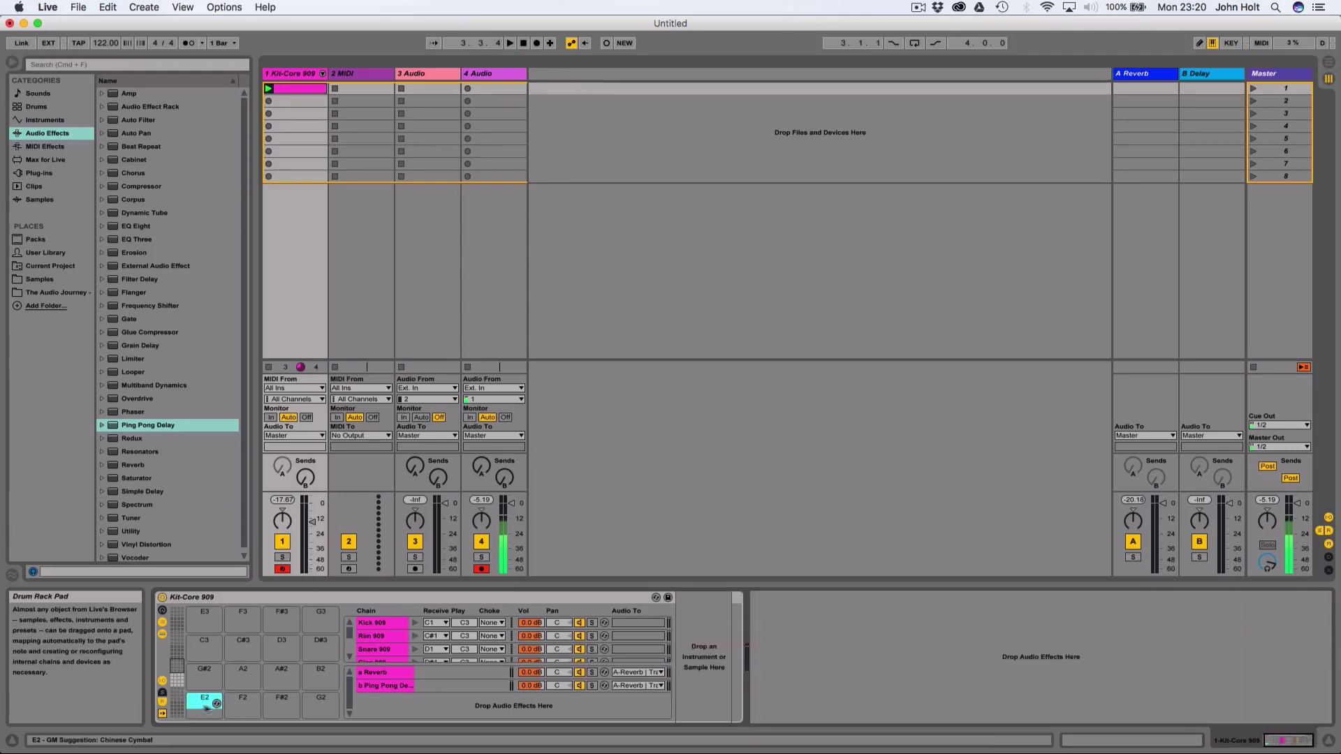
{"action": "left_click", "coordinate": [246, 698]}
{"action": "left_click", "coordinate": [178, 682]}
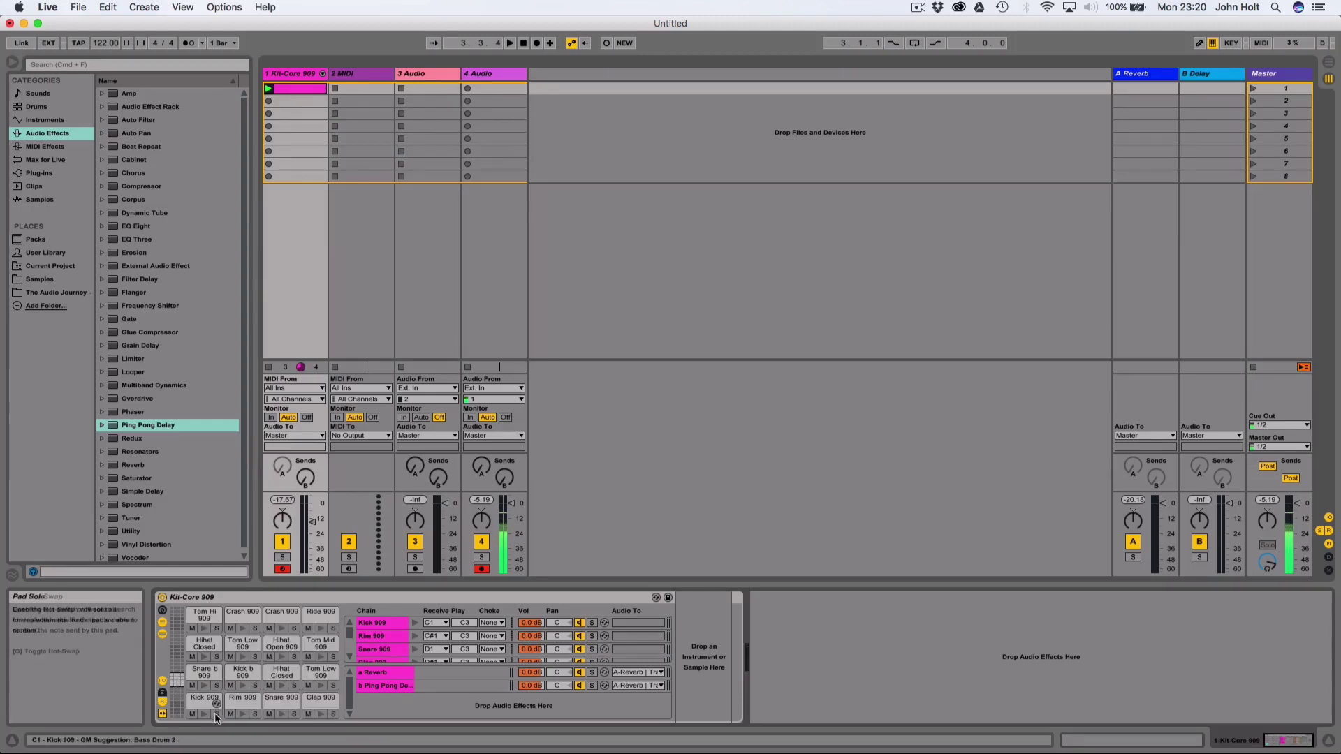
{"action": "left_click", "coordinate": [204, 697]}
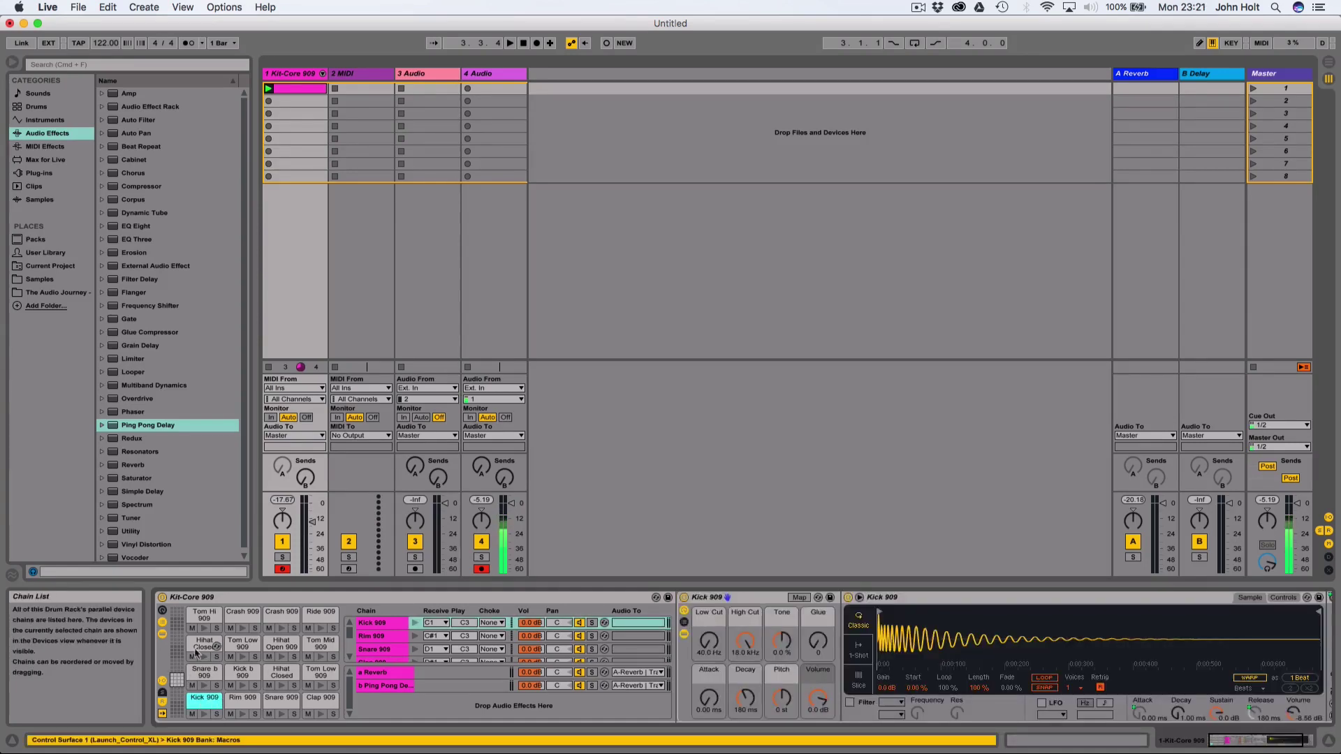
Hide the chain list and delete the Kick 909 device, leaving pad C1 empty.
{"action": "left_click", "coordinate": [162, 622]}
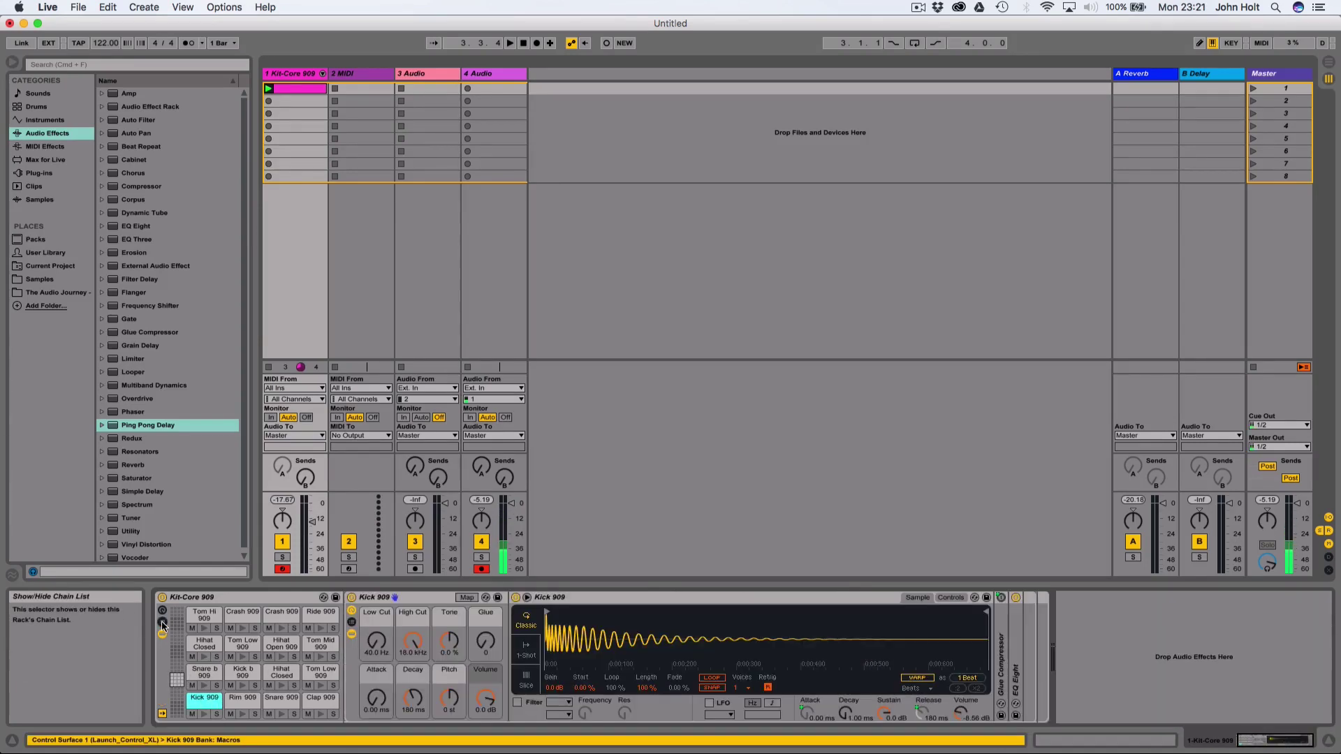
{"action": "left_click", "coordinate": [403, 598]}
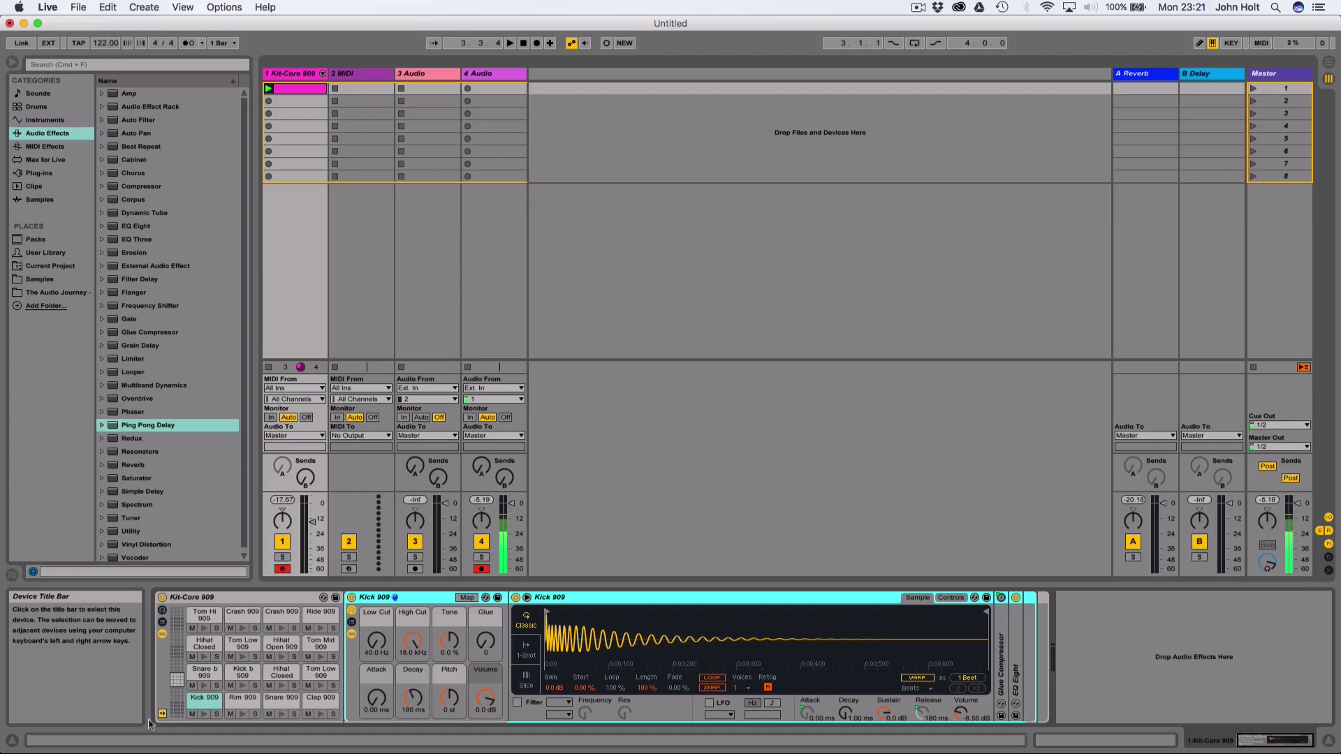
{"action": "key", "text": "BackSpace"}
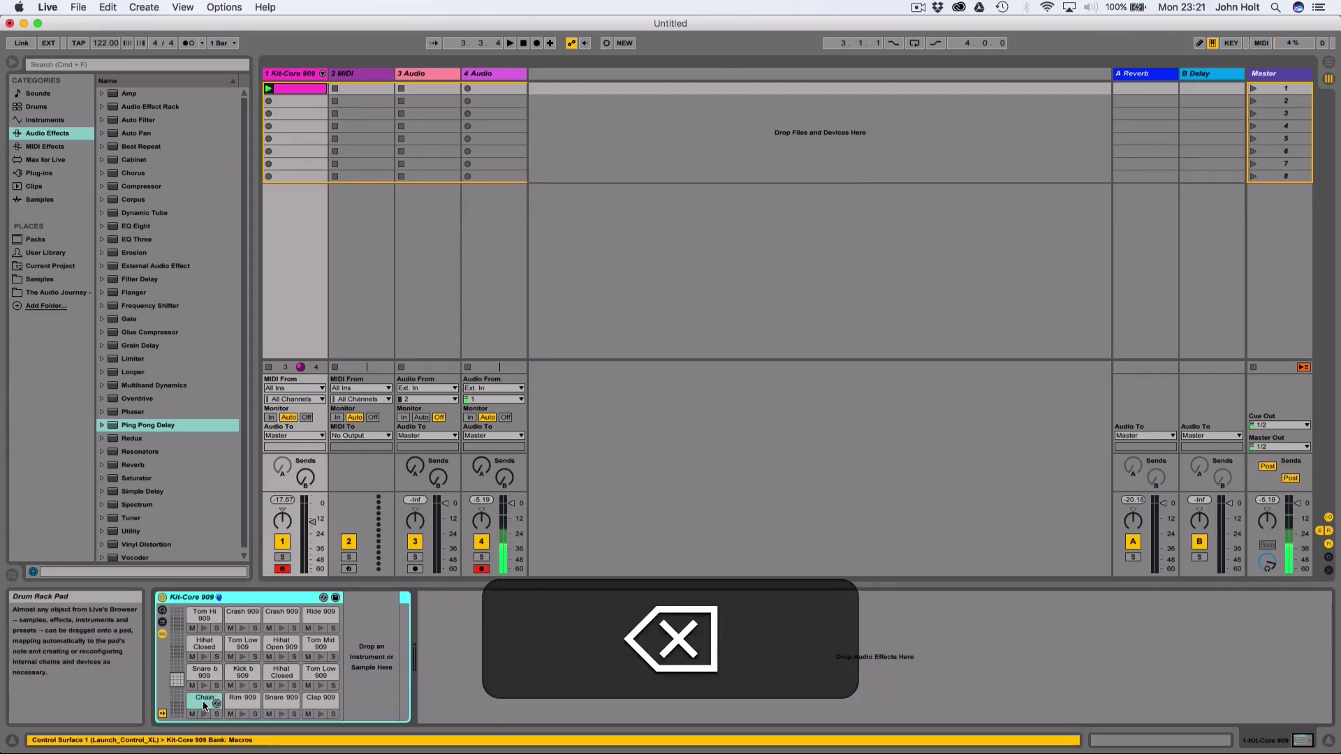
{"action": "key", "text": "BackSpace"}
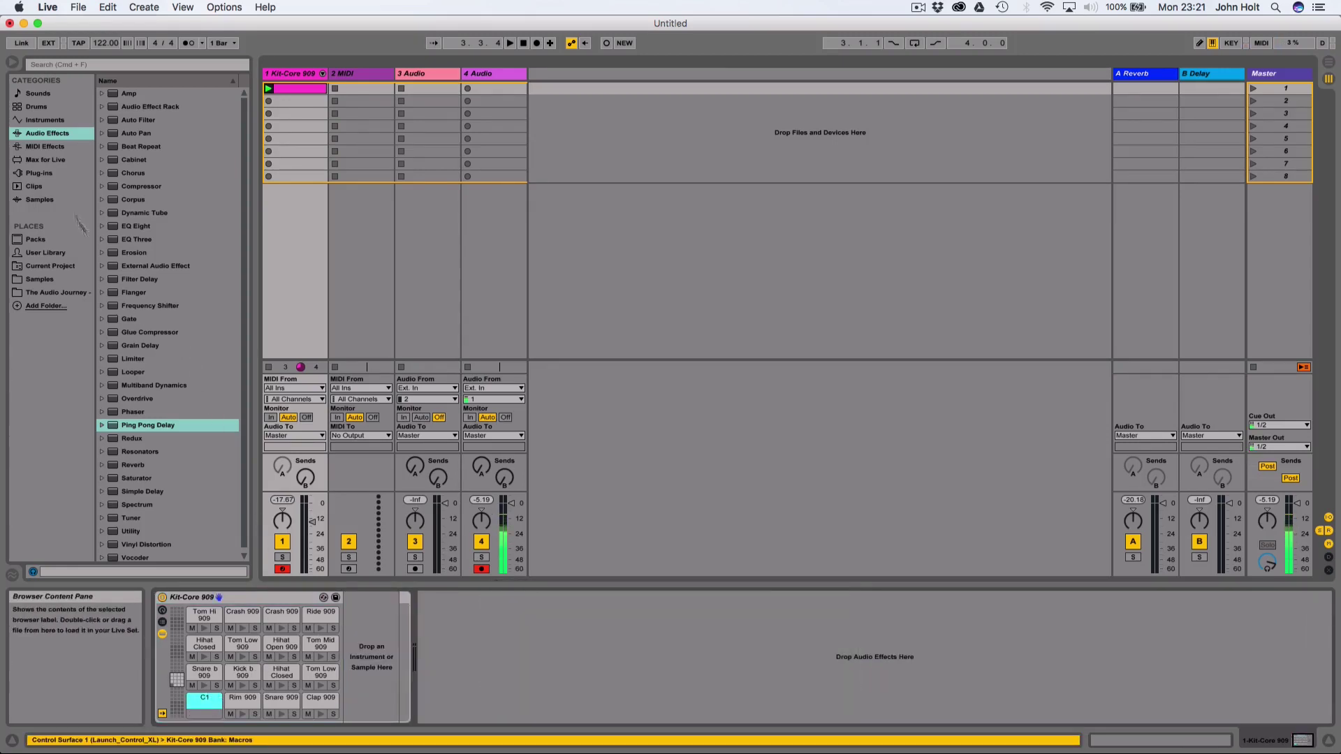
Load Sampler from Instruments onto pad C1 and show its Zone editor.
{"action": "left_click", "coordinate": [46, 120]}
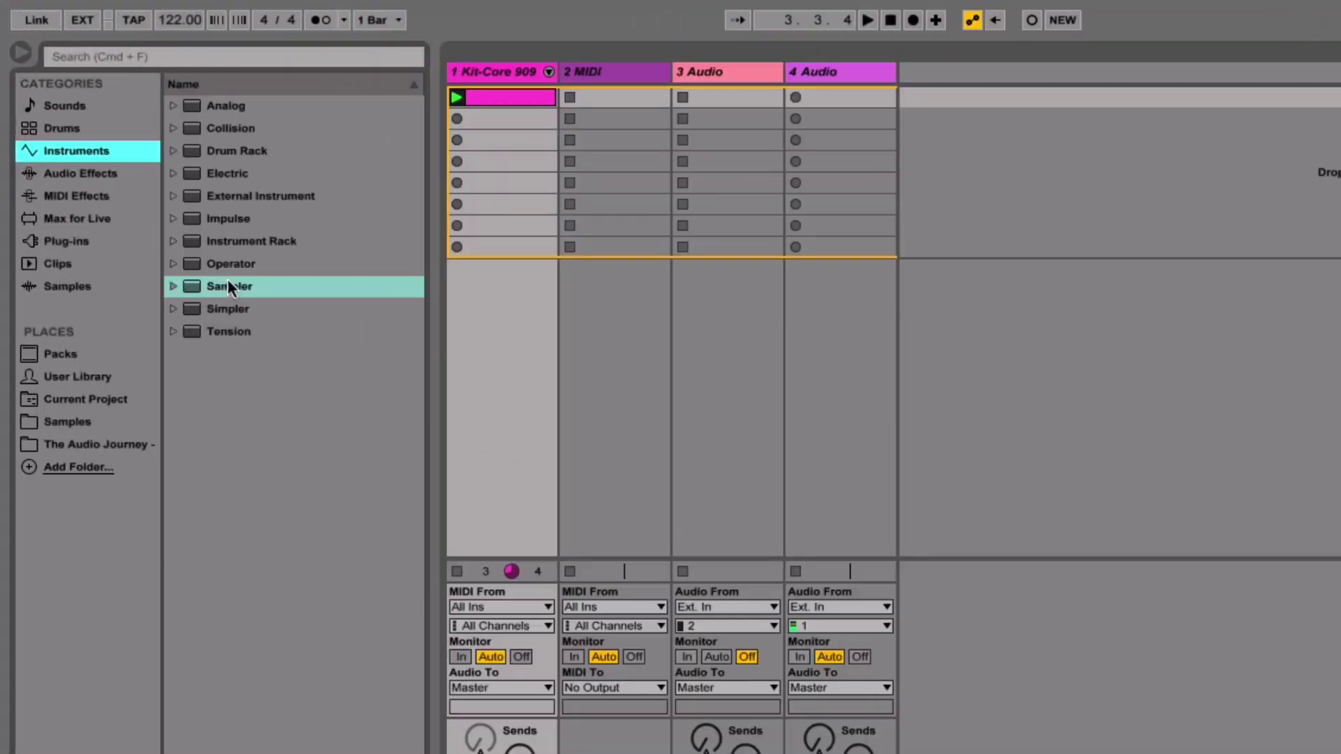
{"action": "left_click", "coordinate": [137, 205]}
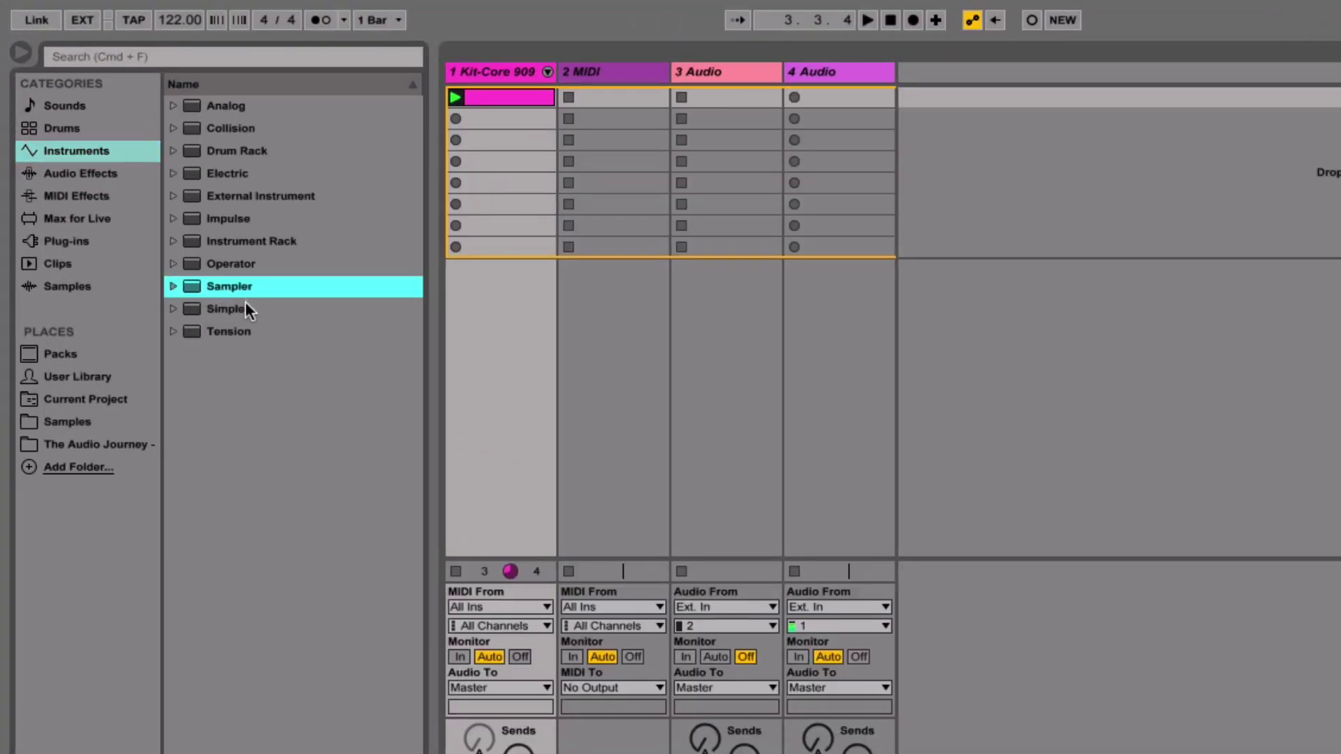
{"action": "left_click", "coordinate": [240, 308]}
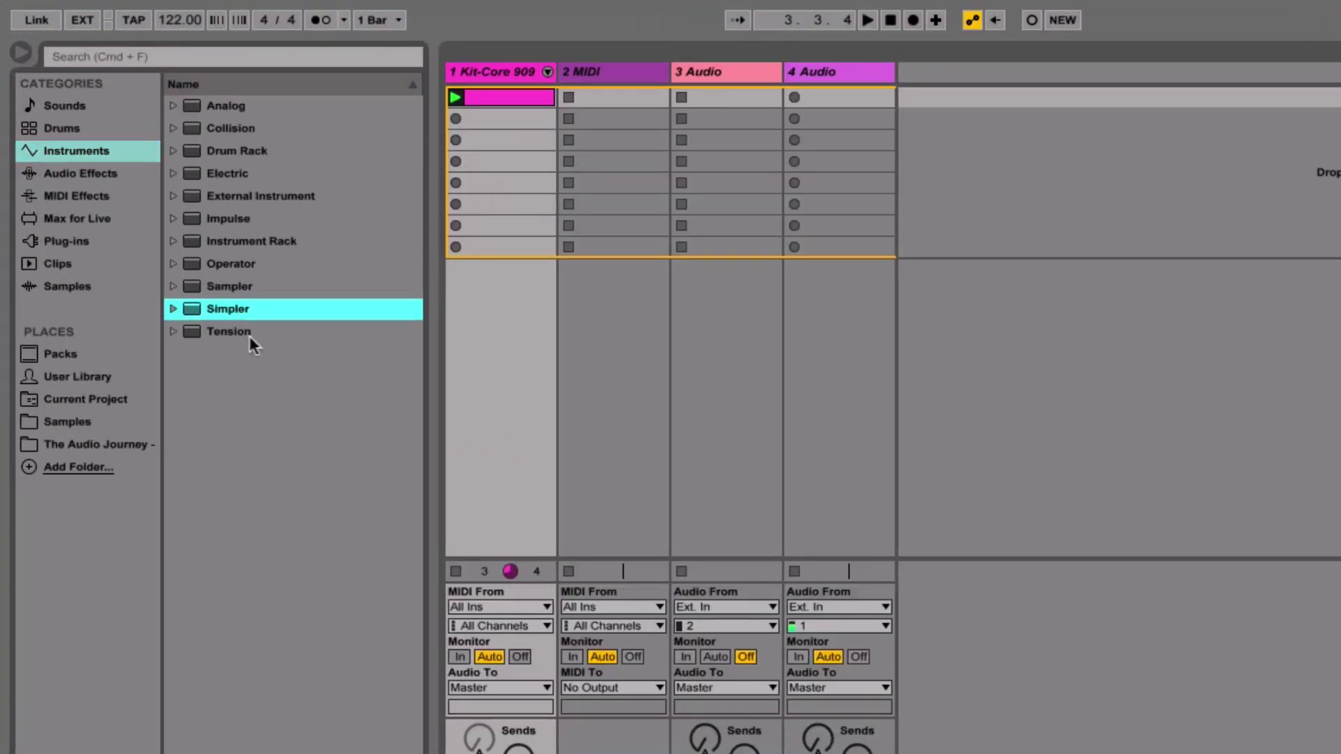
{"action": "left_click", "coordinate": [232, 287]}
{"action": "left_click_drag", "start_coordinate": [232, 284], "coordinate": [165, 685]}
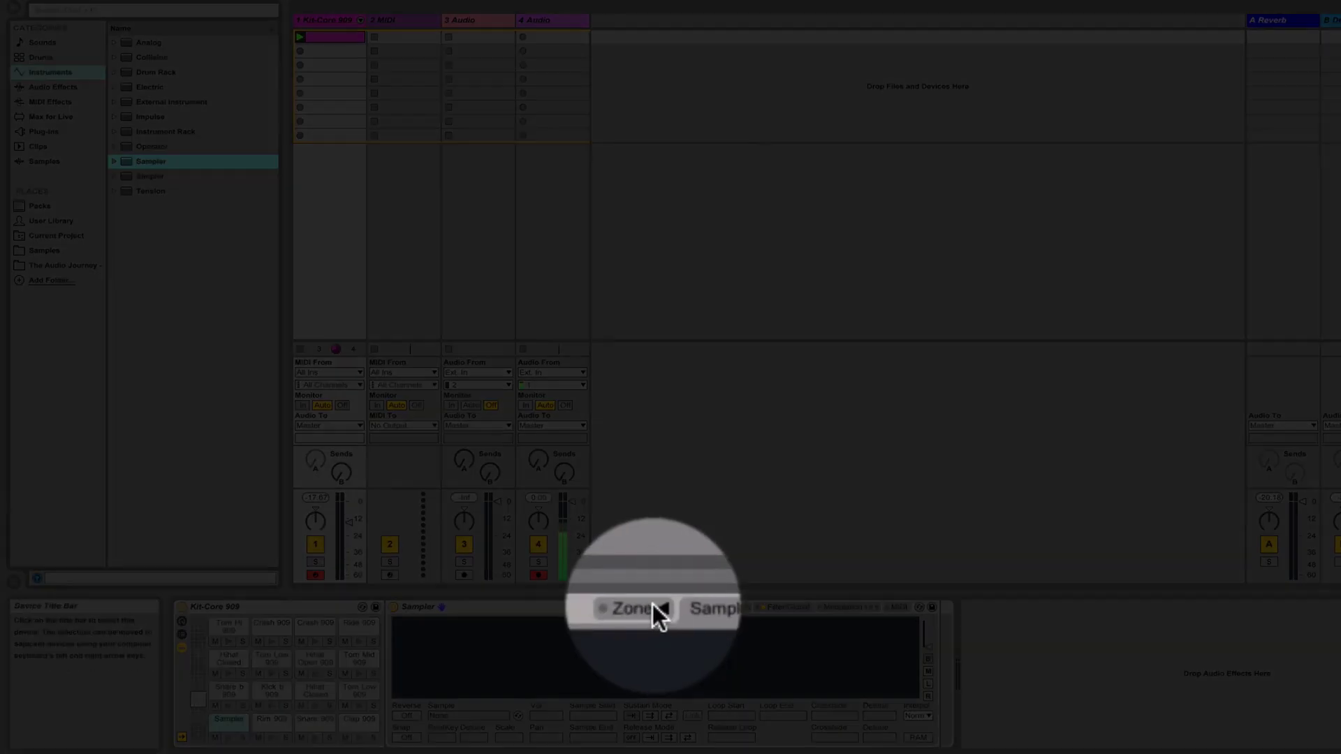
{"action": "left_click", "coordinate": [652, 606]}
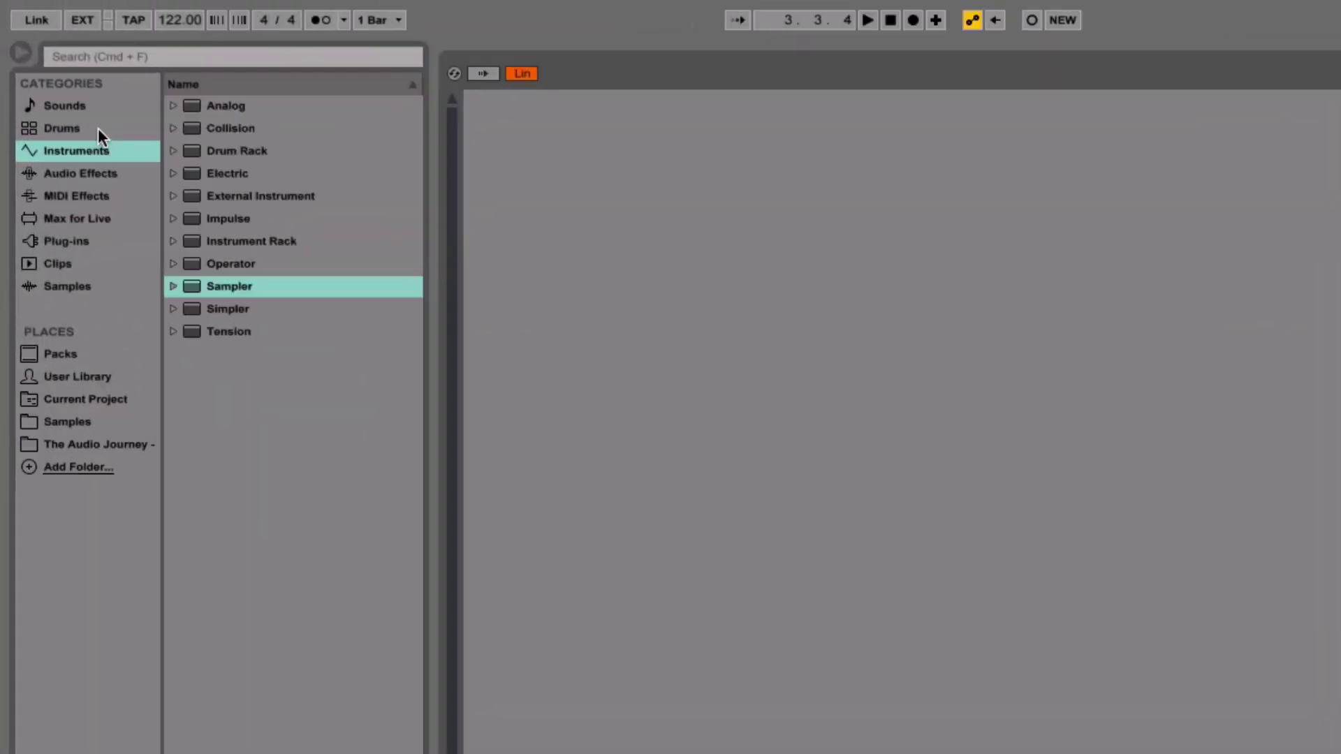
Add Kick-909.aif from Drum Hits > Kick as a zone in the Sampler.
{"action": "left_click", "coordinate": [96, 128]}
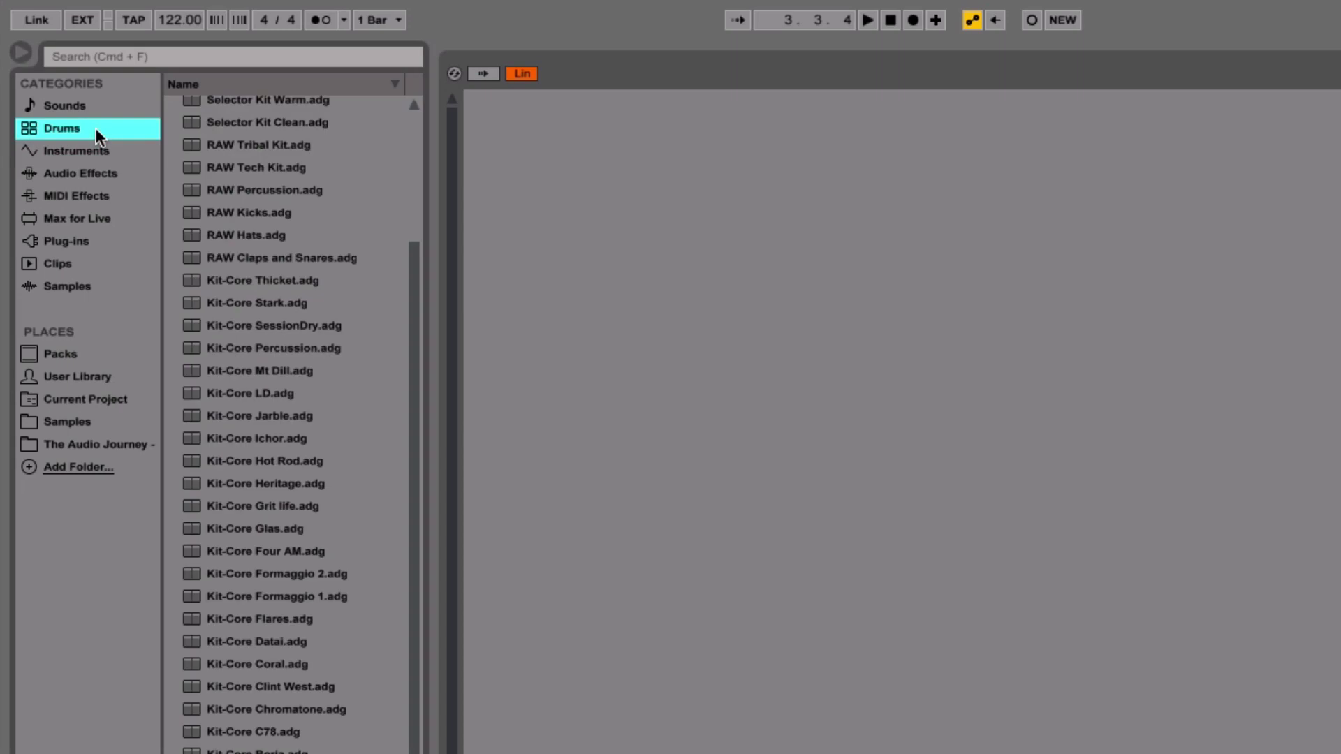
{"action": "scroll", "coordinate": [226, 137], "scroll_direction": "up", "scroll_amount": 3}
{"action": "left_click", "coordinate": [176, 107]}
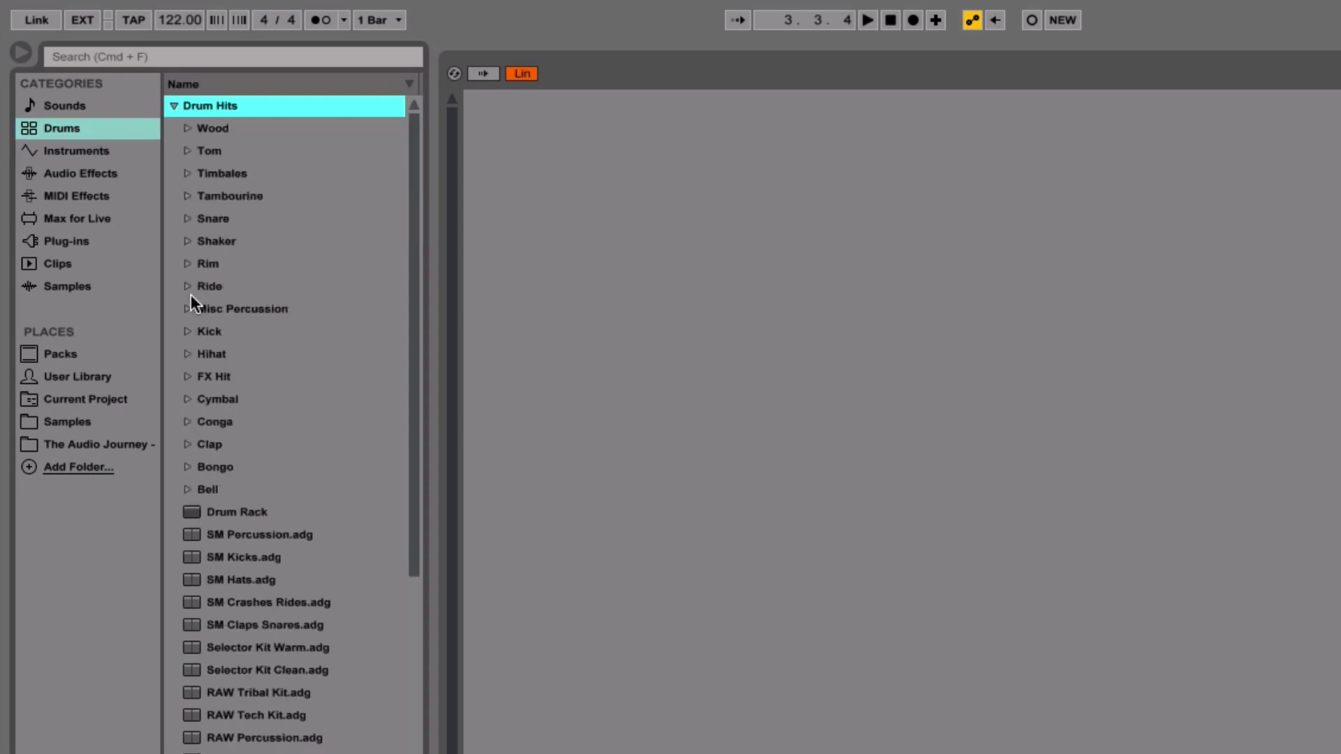
{"action": "left_click", "coordinate": [187, 331]}
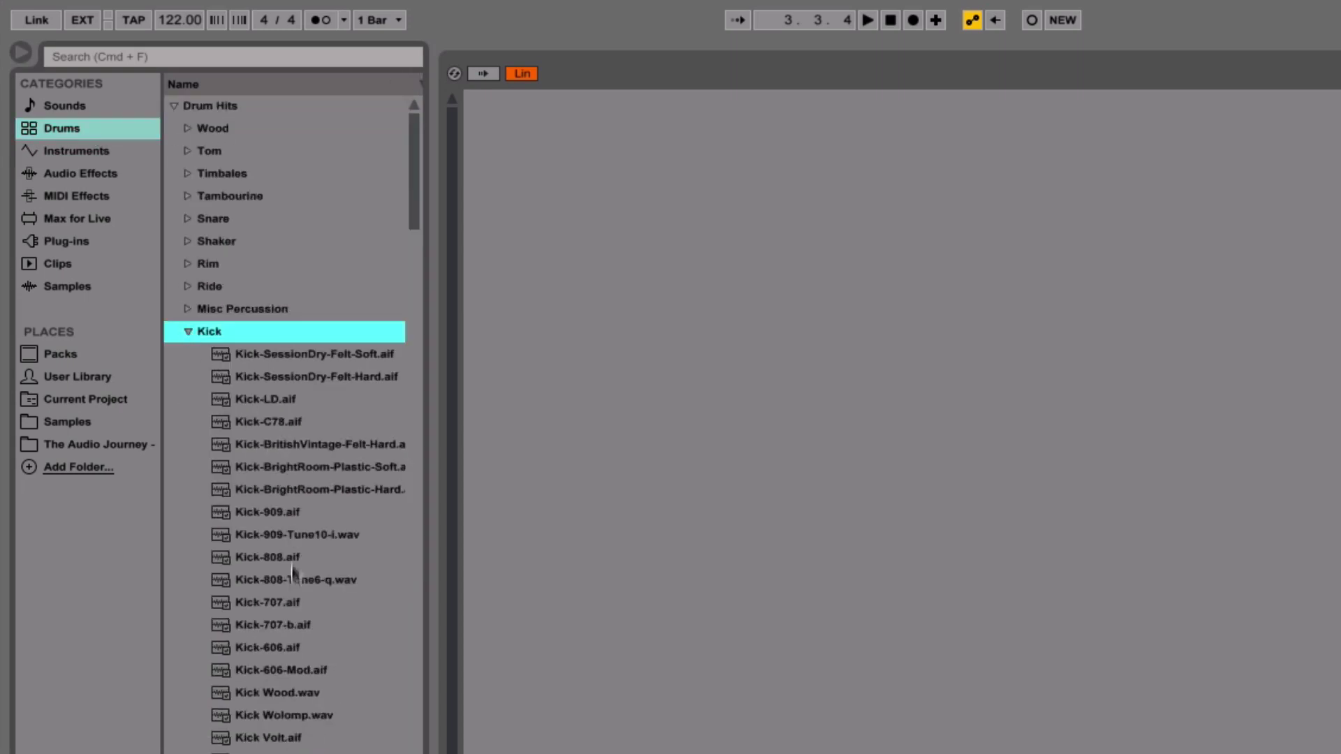
{"action": "scroll", "coordinate": [258, 578], "scroll_direction": "down", "scroll_amount": 3}
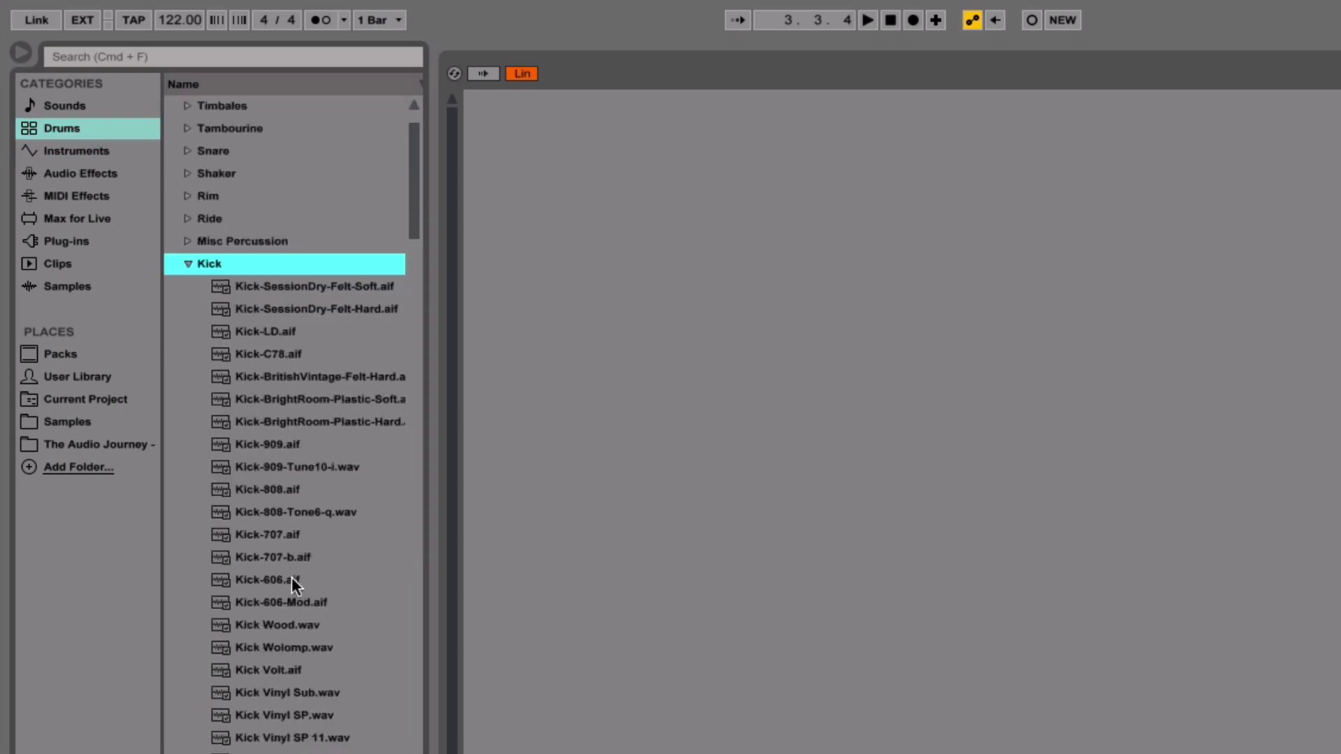
{"action": "left_click", "coordinate": [282, 446]}
{"action": "left_click_drag", "start_coordinate": [282, 445], "coordinate": [721, 173]}
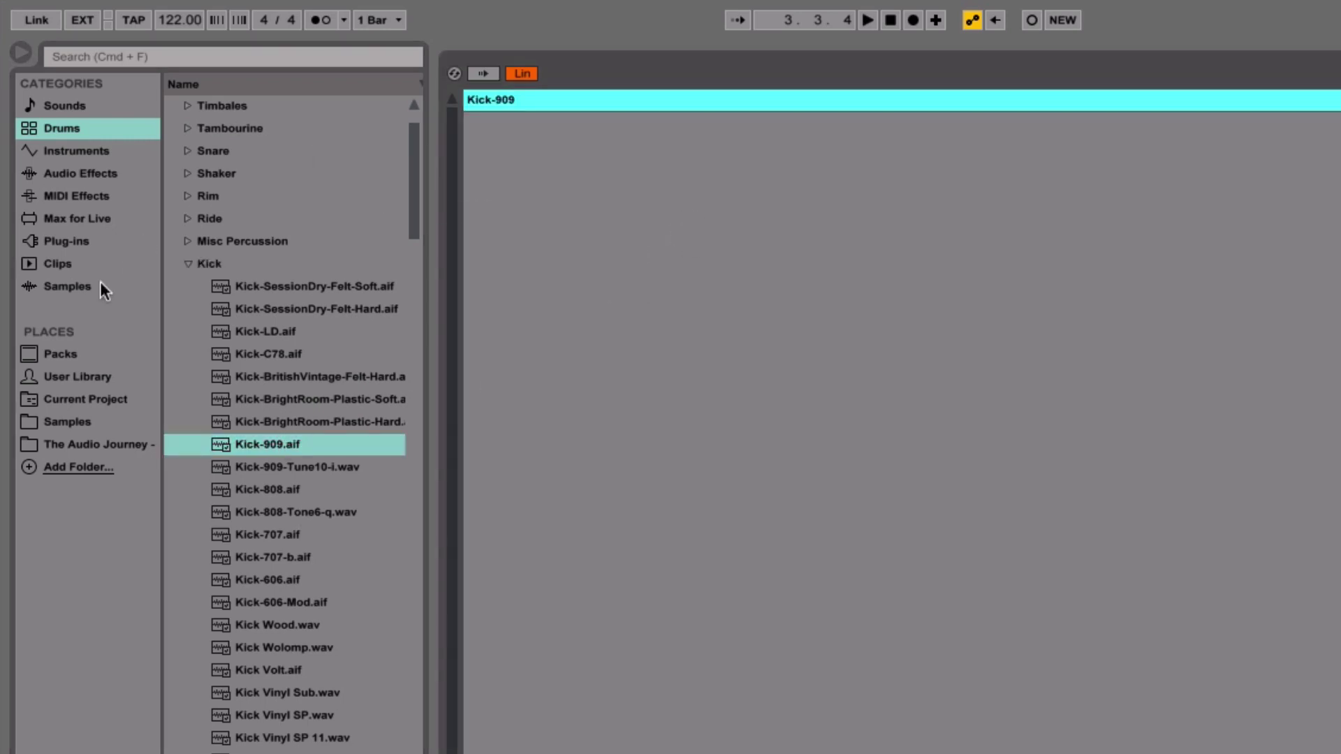
Layer bd_chicago.wav from the user sample folders beneath Kick-909 in the Sampler.
{"action": "left_click", "coordinate": [77, 415]}
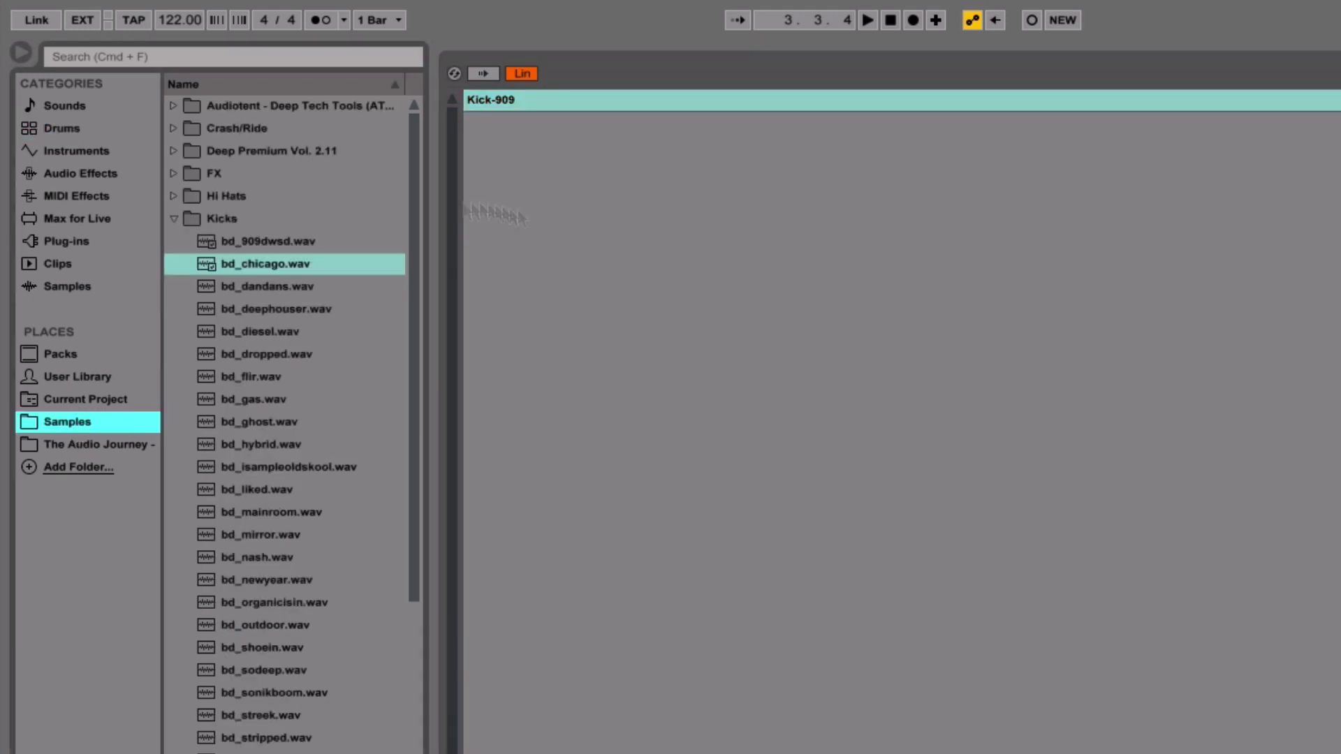
{"action": "left_click", "coordinate": [279, 265]}
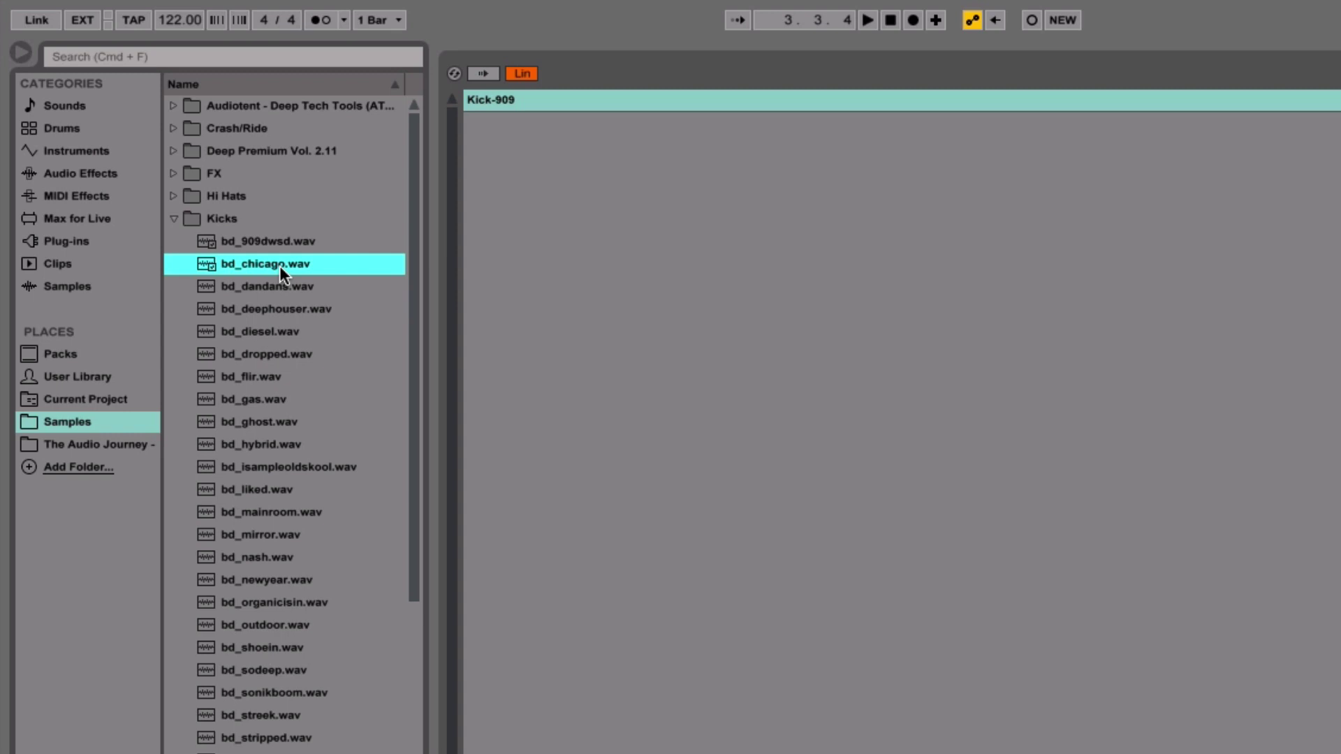
{"action": "left_click_drag", "start_coordinate": [279, 265], "coordinate": [652, 189]}
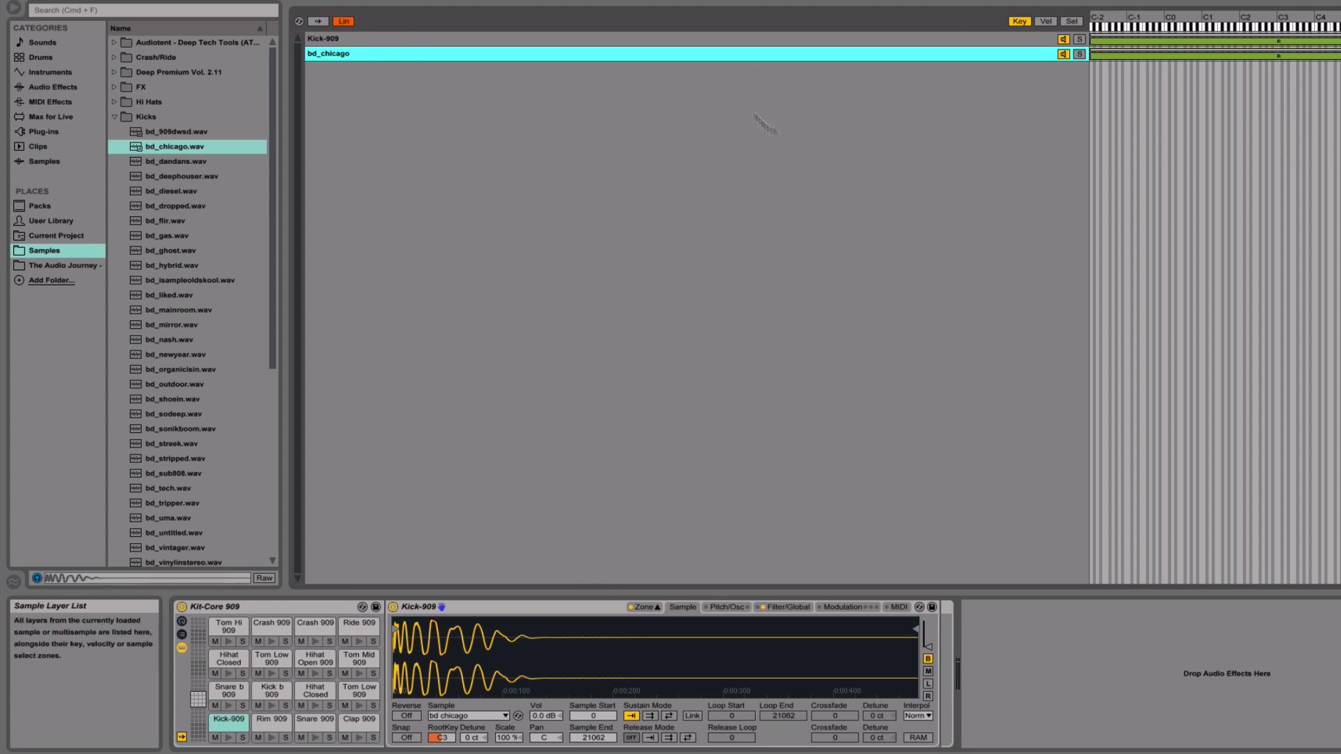
{"action": "left_click", "coordinate": [1008, 37]}
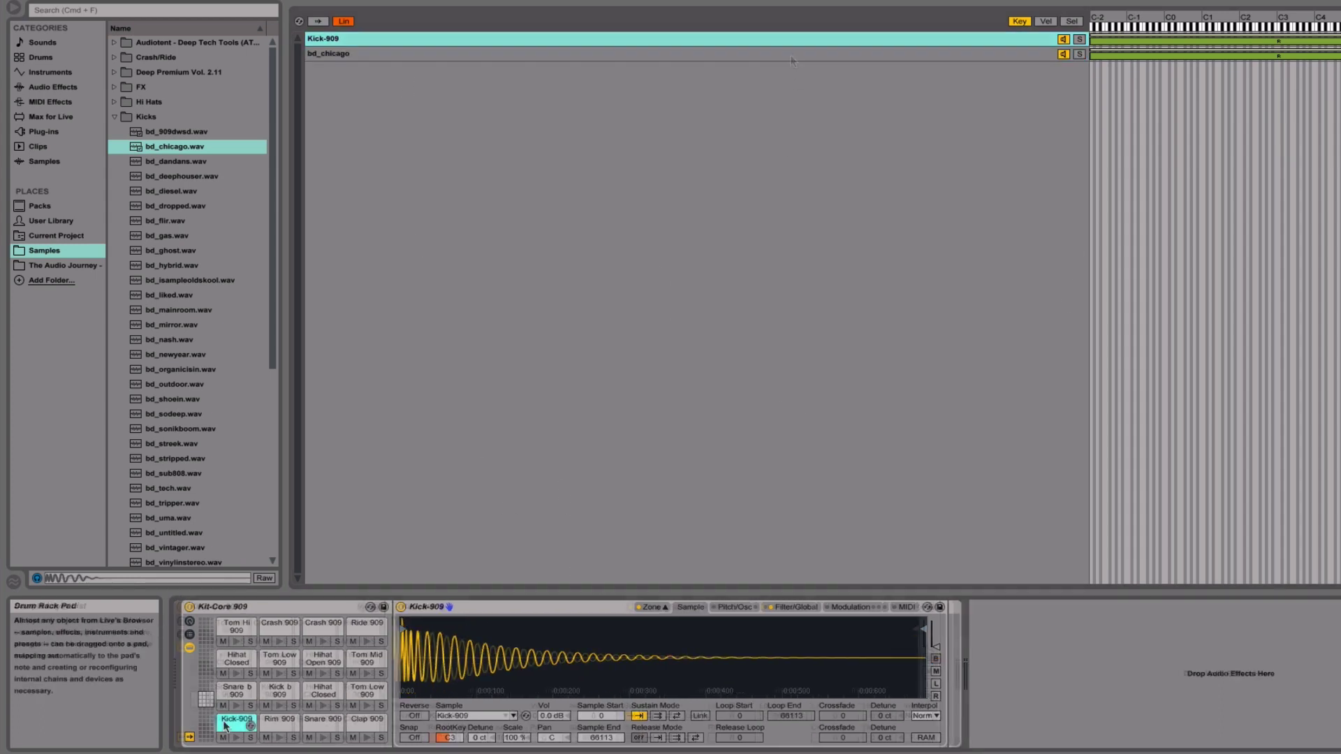
{"action": "key", "text": "shift+Tab"}
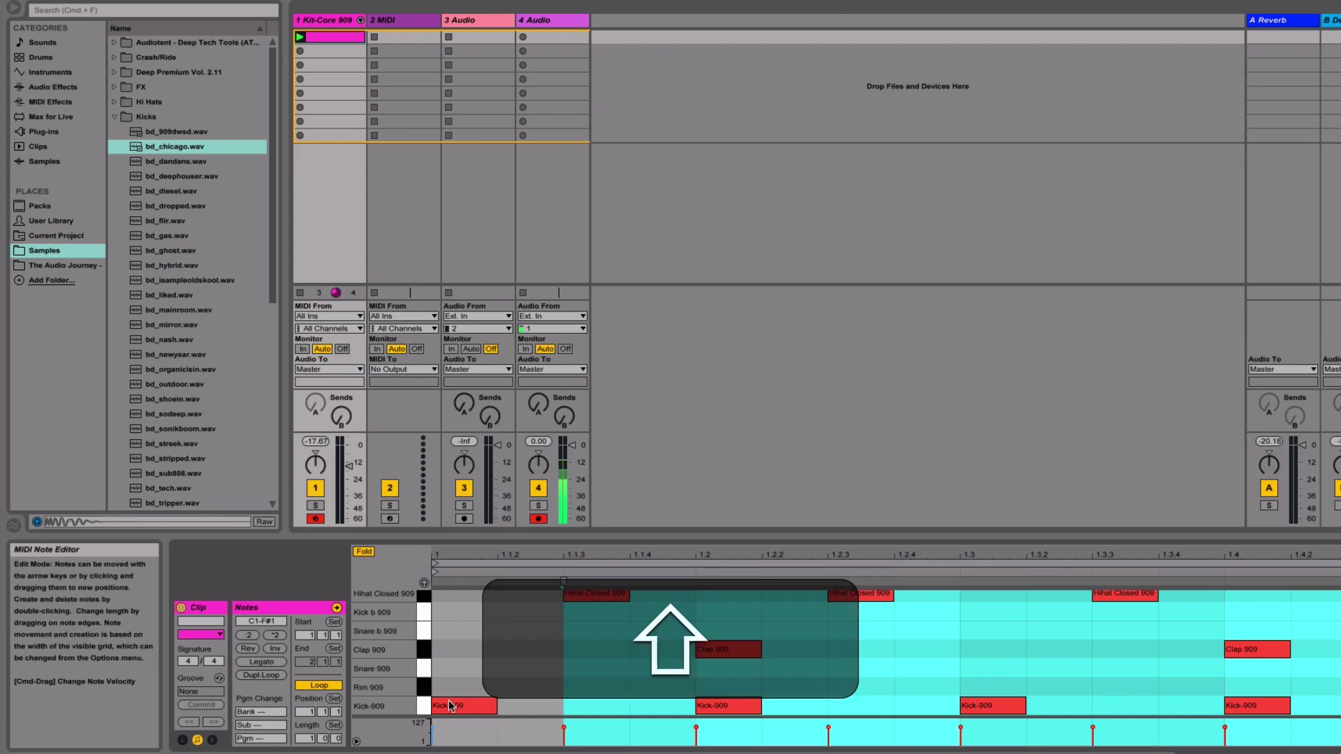
{"action": "key", "text": "shift"}
{"action": "key", "text": "shift+Tab"}
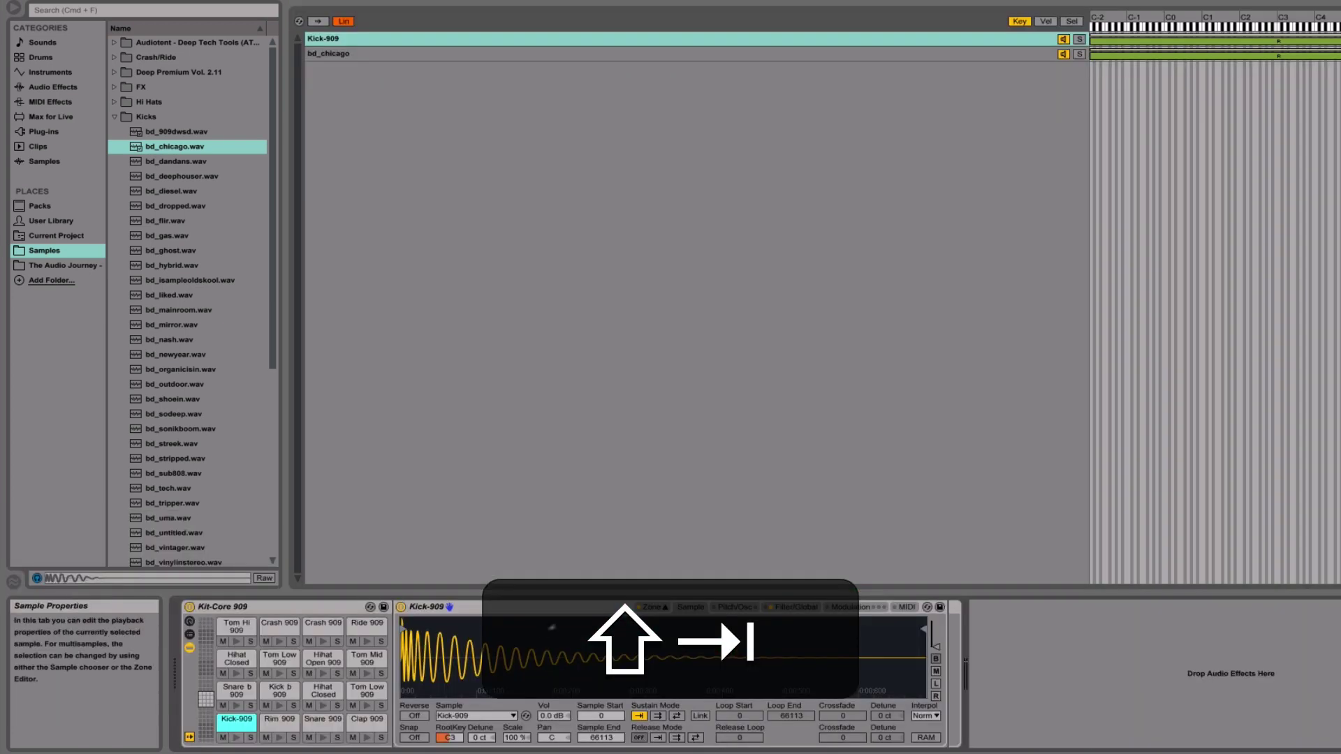
{"action": "left_click", "coordinate": [476, 40]}
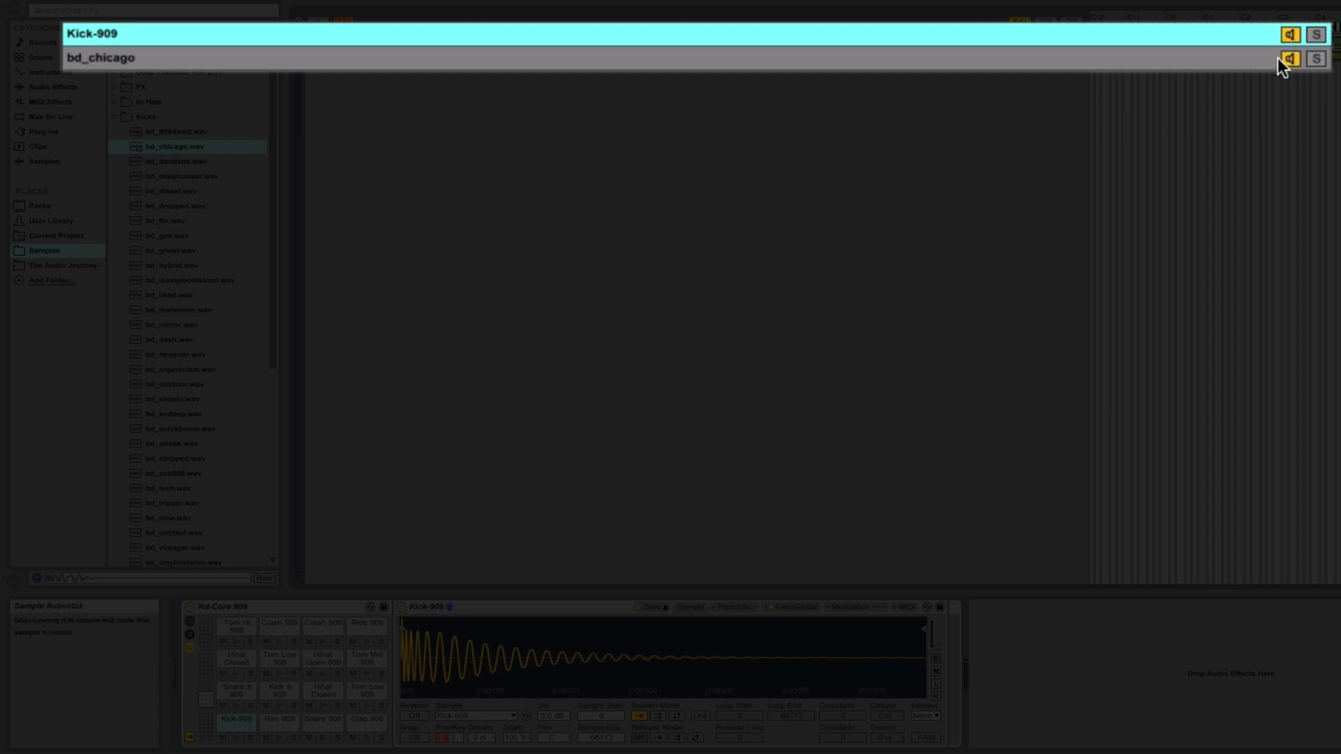
{"action": "key", "text": "space"}
{"action": "left_click", "coordinate": [1291, 57]}
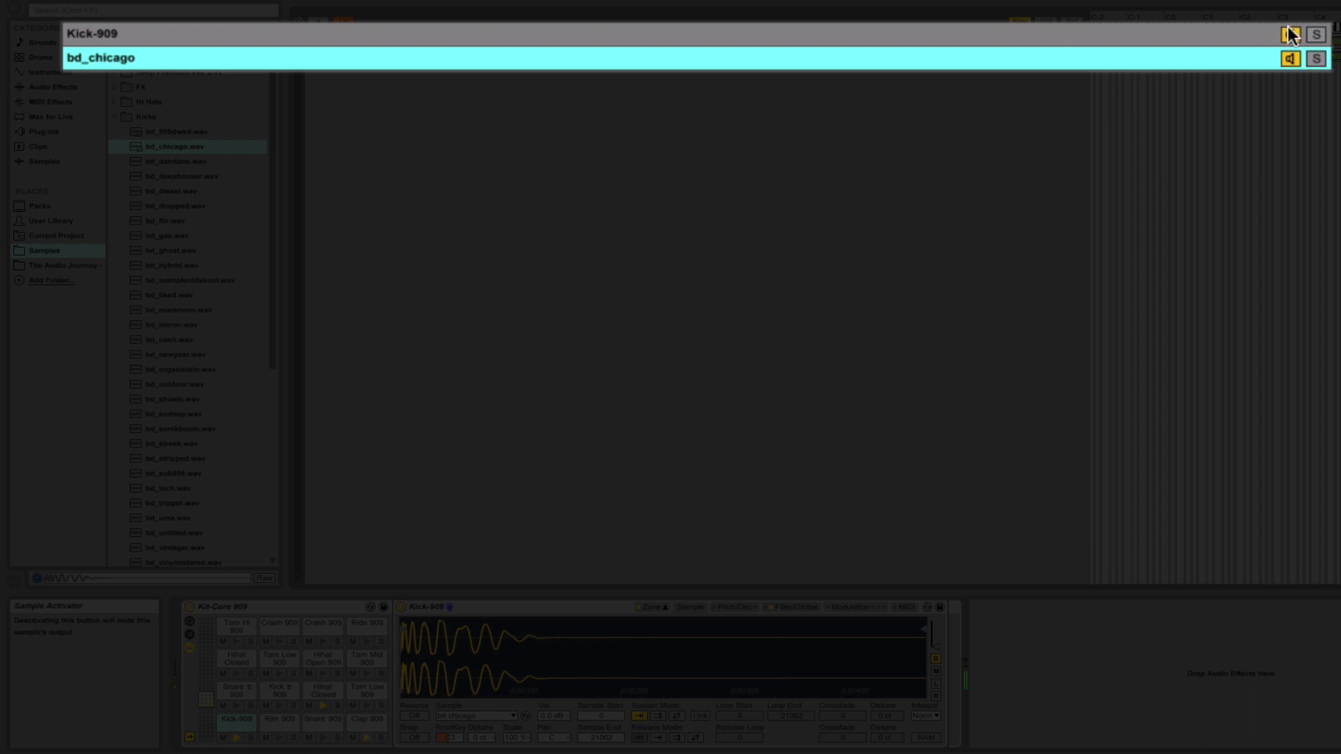
{"action": "left_click", "coordinate": [1291, 58]}
{"action": "left_click", "coordinate": [1291, 29]}
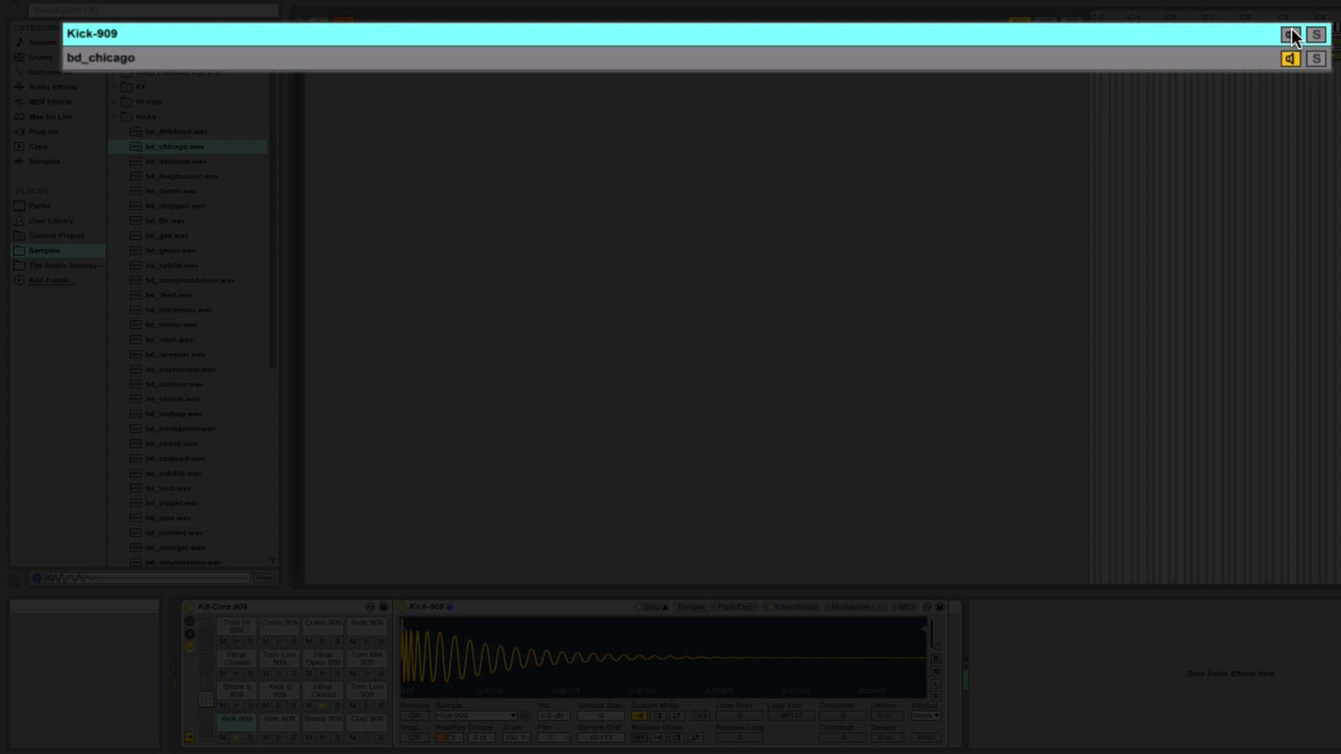
{"action": "left_click", "coordinate": [1290, 34]}
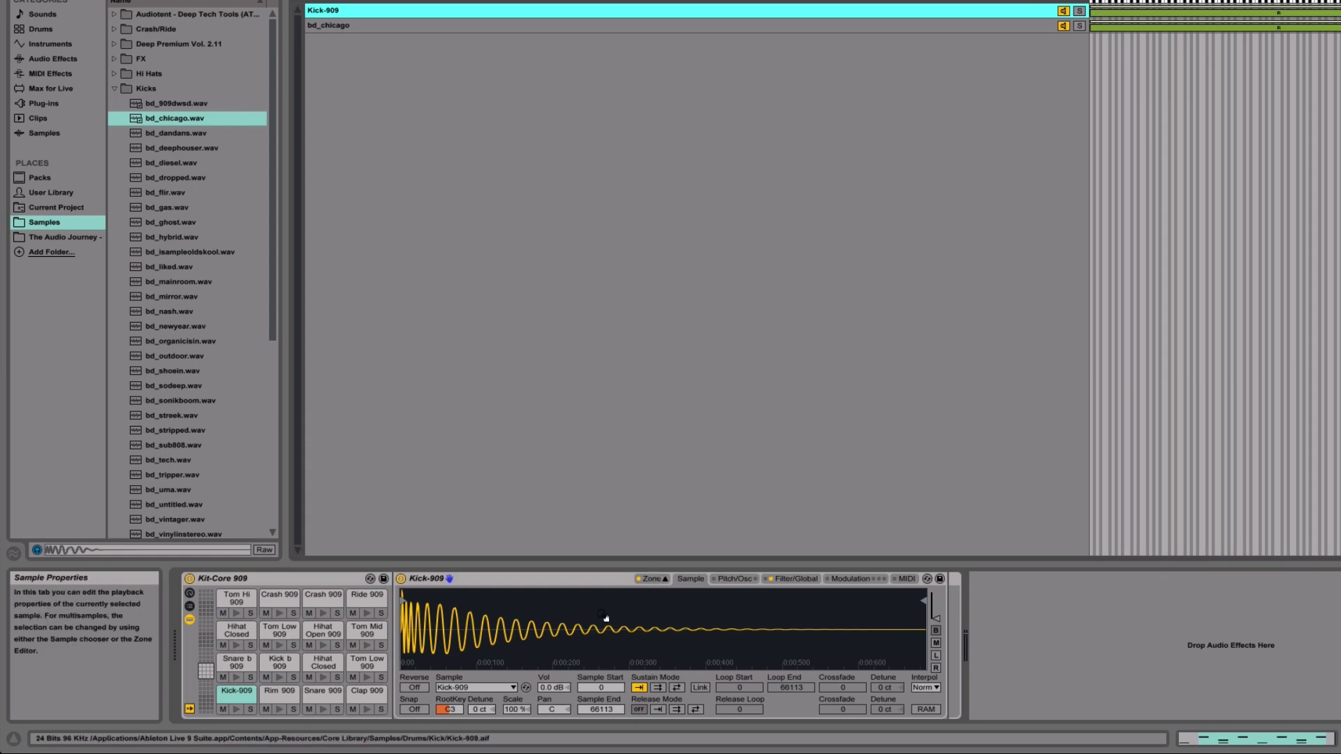
Keep Kick-909 at 0.0 dB and lower the bd chicago layer's volume to -15 dB.
{"action": "left_click", "coordinate": [483, 689]}
{"action": "left_click", "coordinate": [315, 729]}
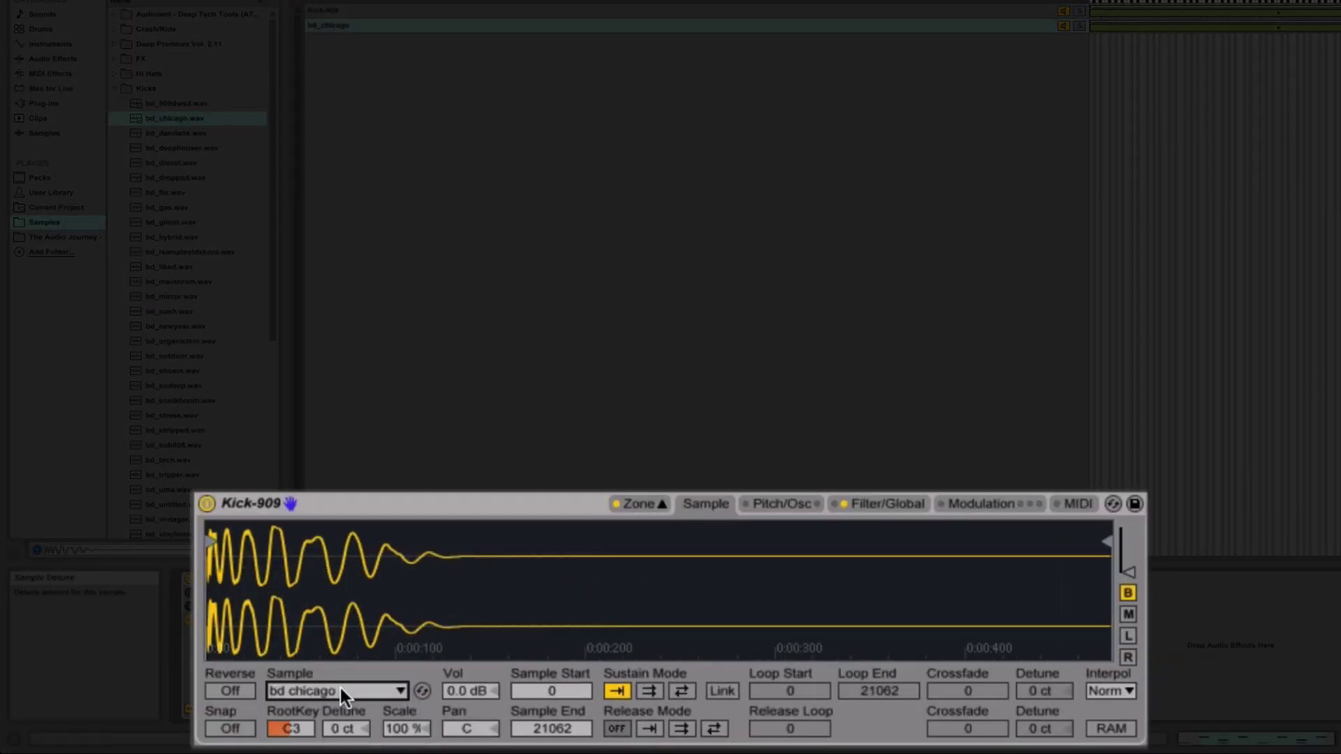
{"action": "left_click", "coordinate": [341, 689]}
{"action": "left_click", "coordinate": [328, 710]}
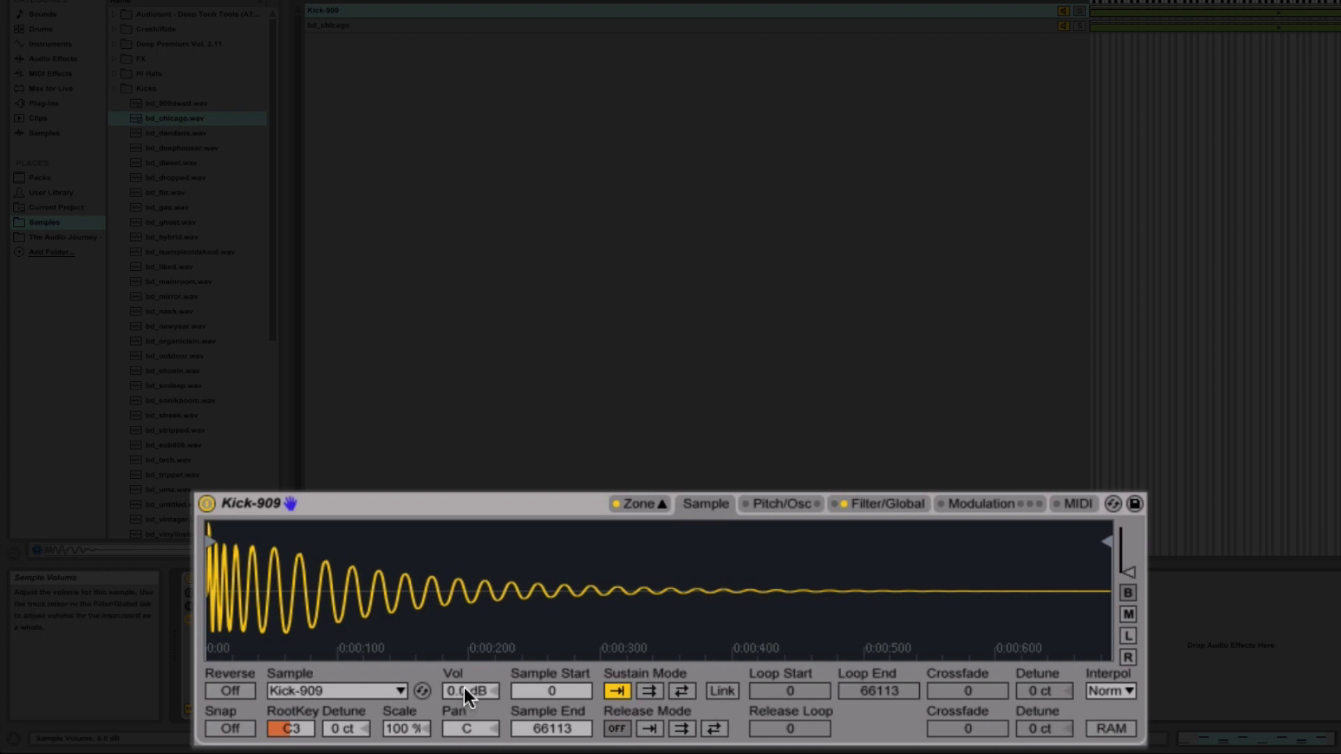
{"action": "left_click_drag", "start_coordinate": [464, 685], "coordinate": [464, 698]}
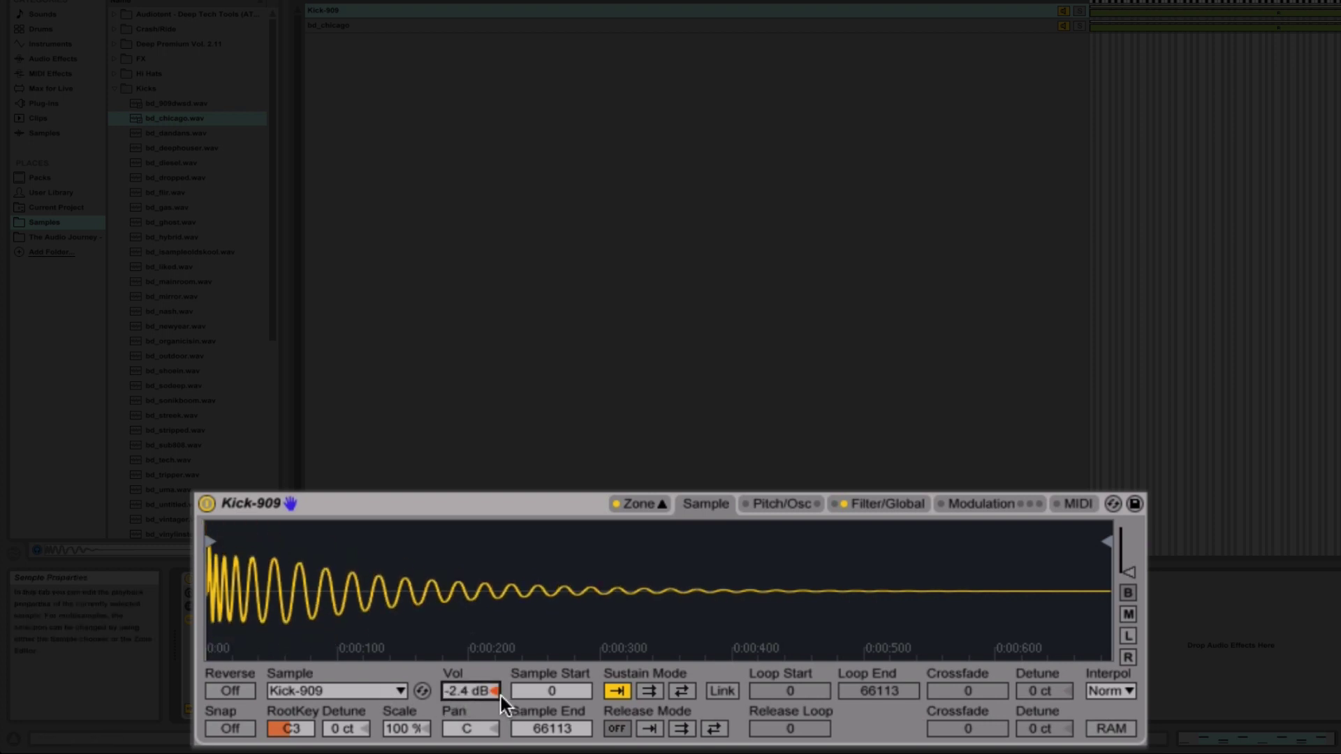
{"action": "key", "text": "Delete"}
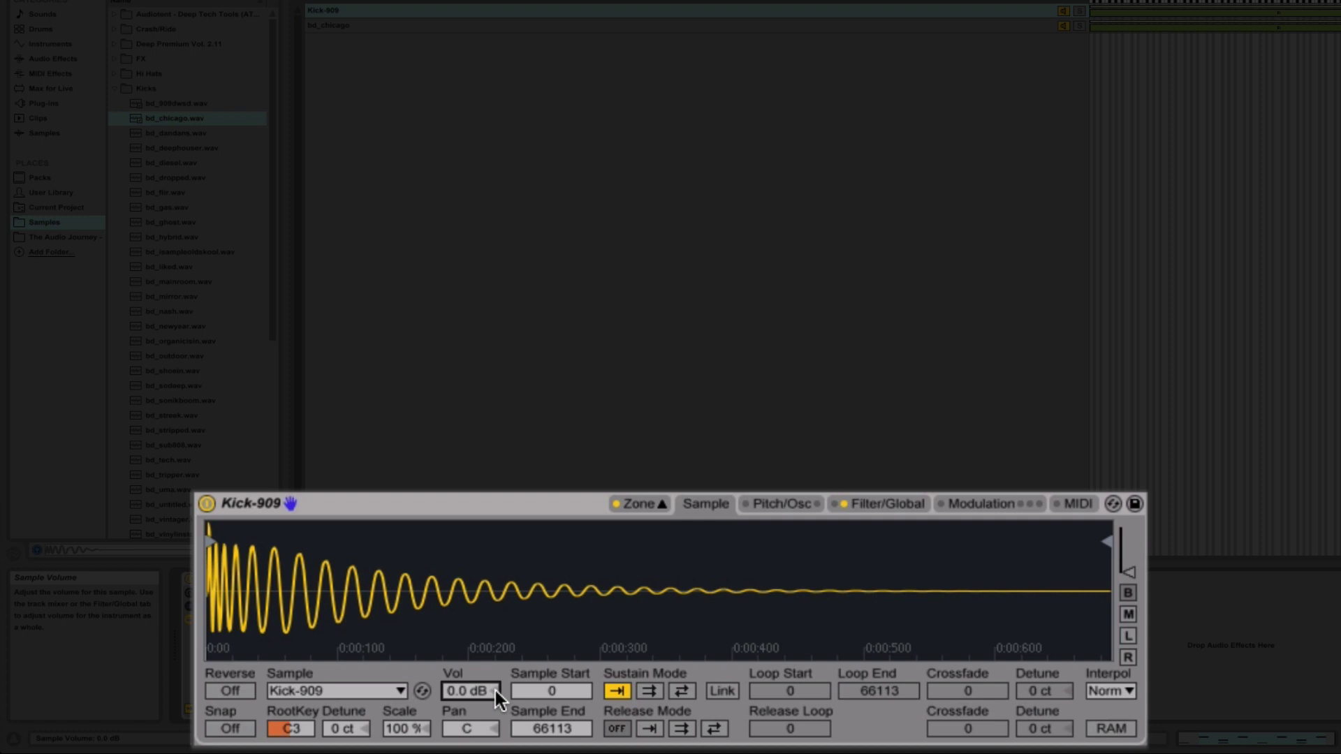
{"action": "left_click", "coordinate": [303, 690]}
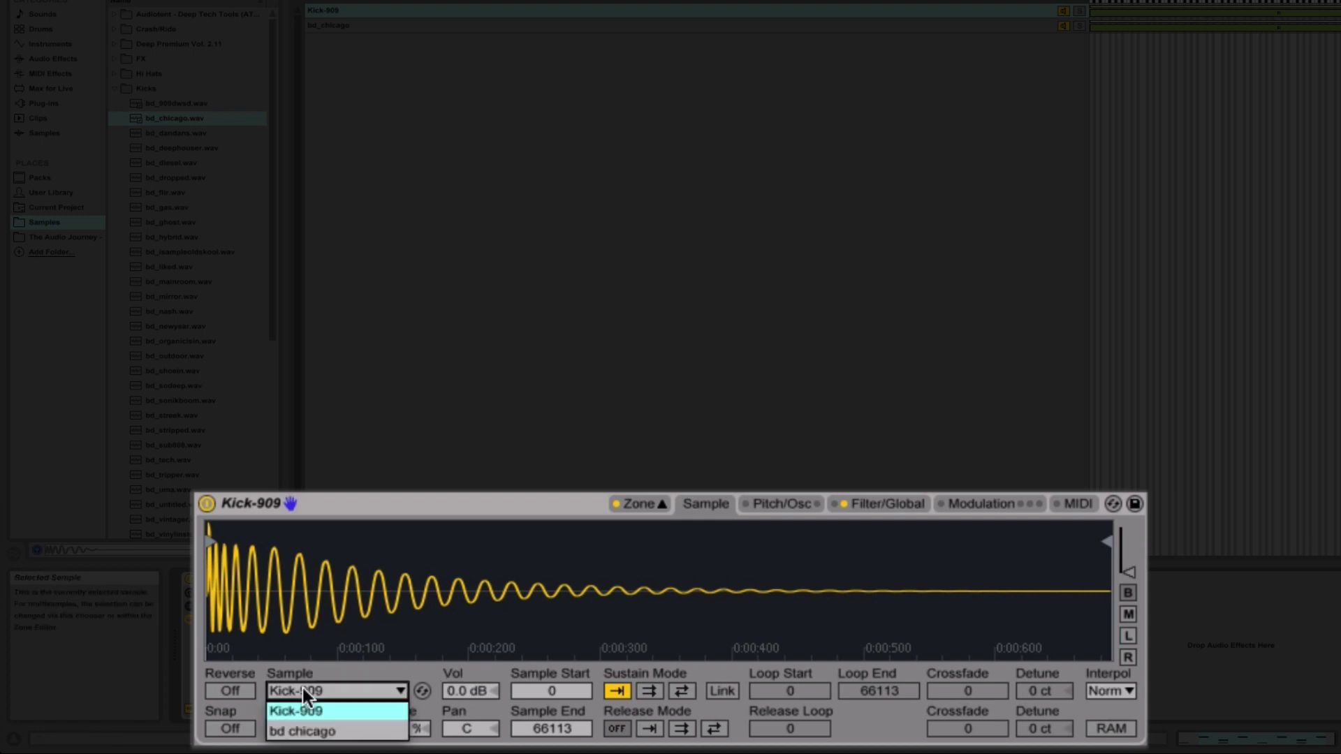
{"action": "left_click", "coordinate": [312, 730]}
{"action": "left_click_drag", "start_coordinate": [476, 685], "coordinate": [476, 740]}
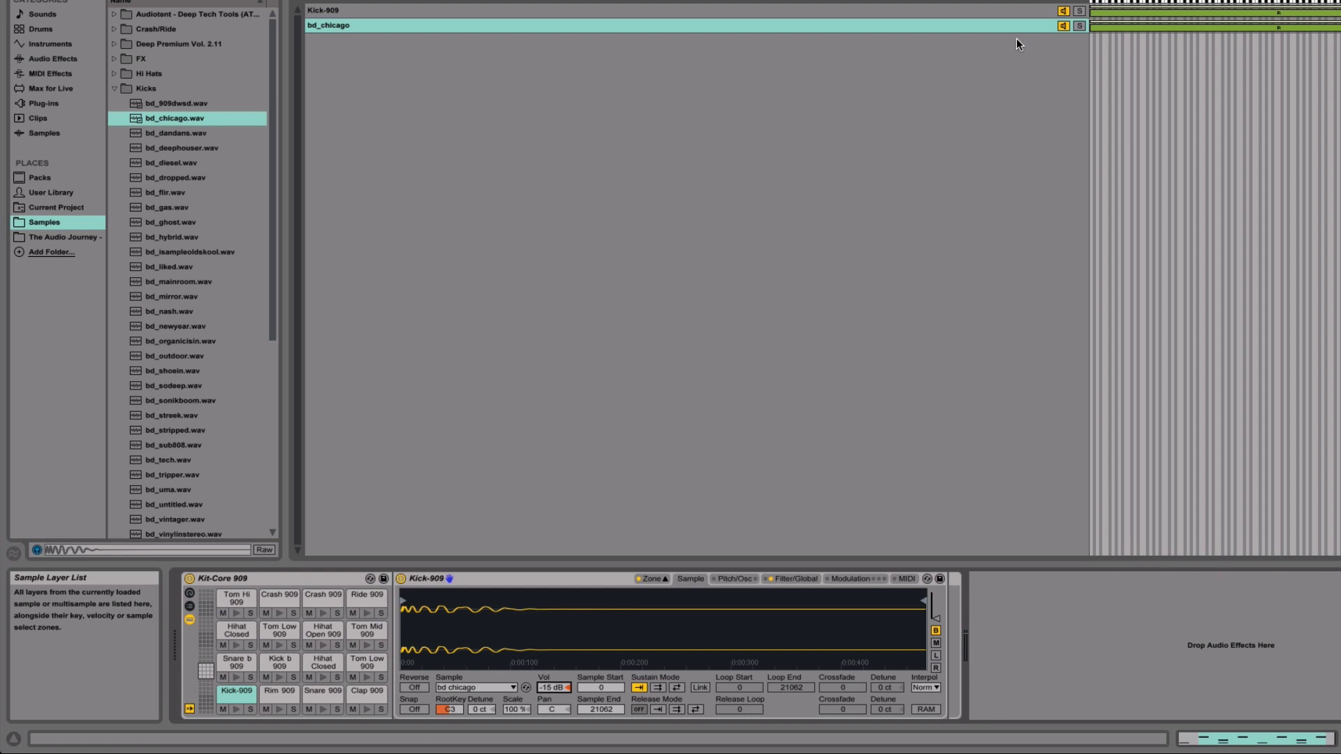
Compare the kick with and without the bd_chicago layer during playback.
{"action": "left_click", "coordinate": [1060, 27]}
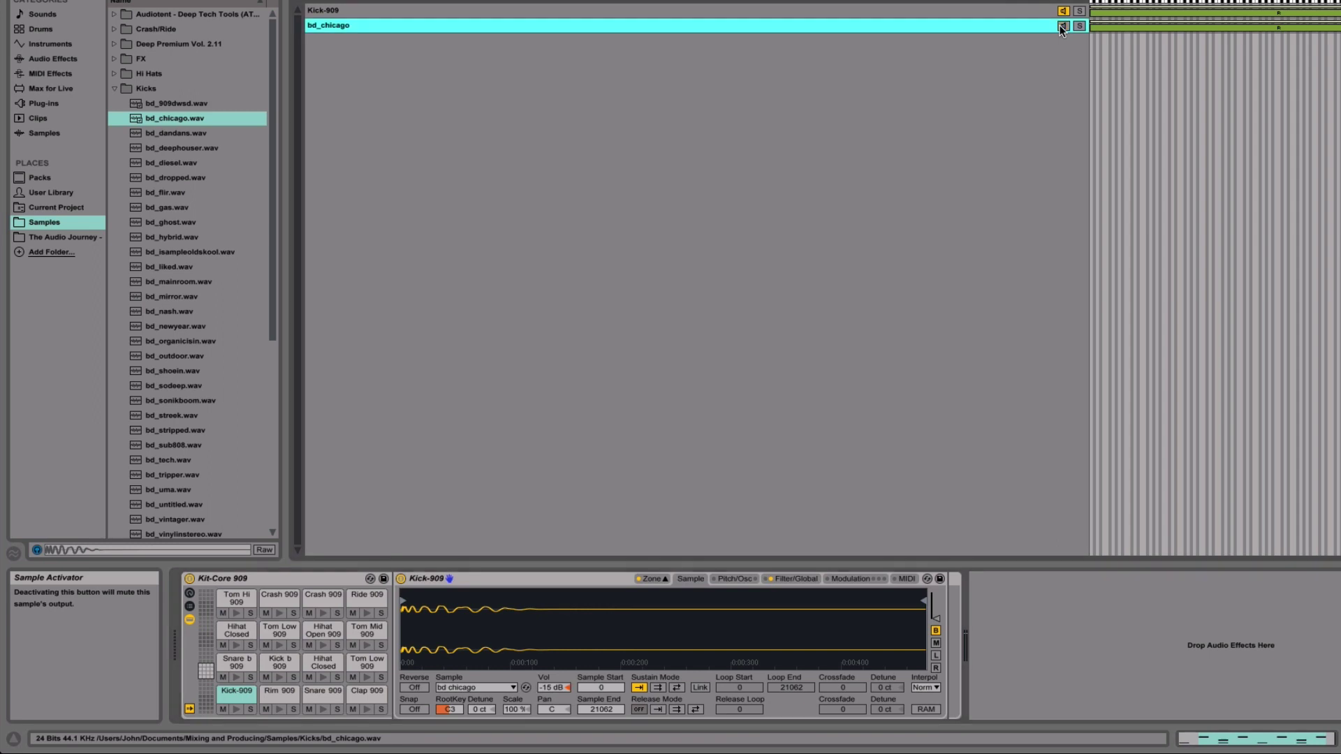
{"action": "key", "text": "space"}
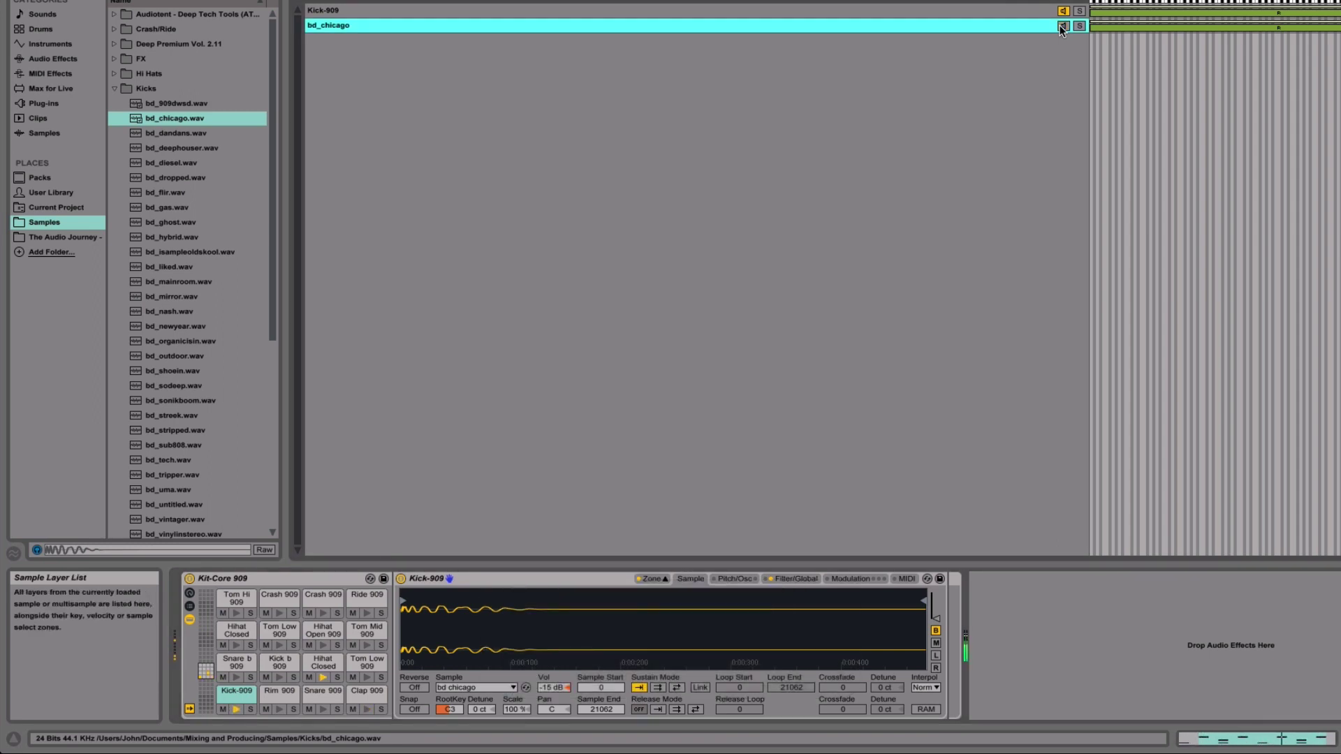
{"action": "left_click", "coordinate": [1062, 26]}
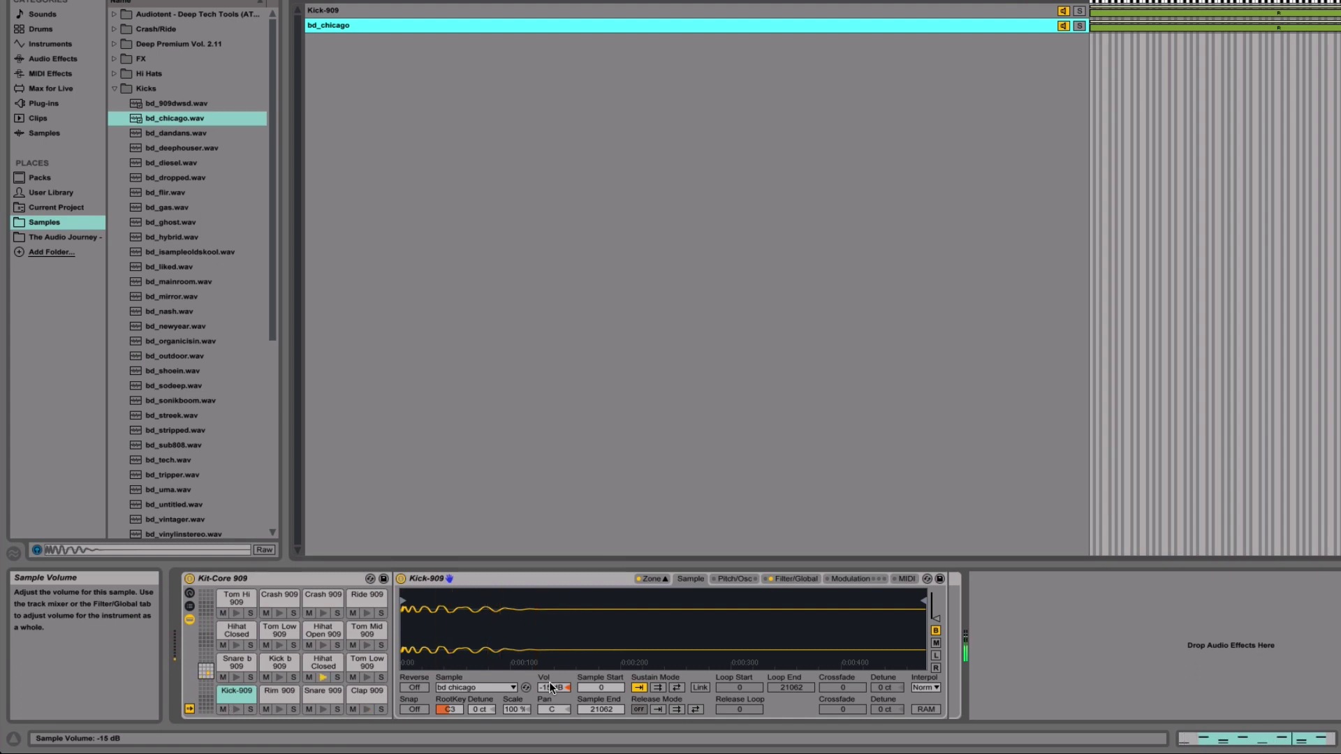
{"action": "key", "text": "space"}
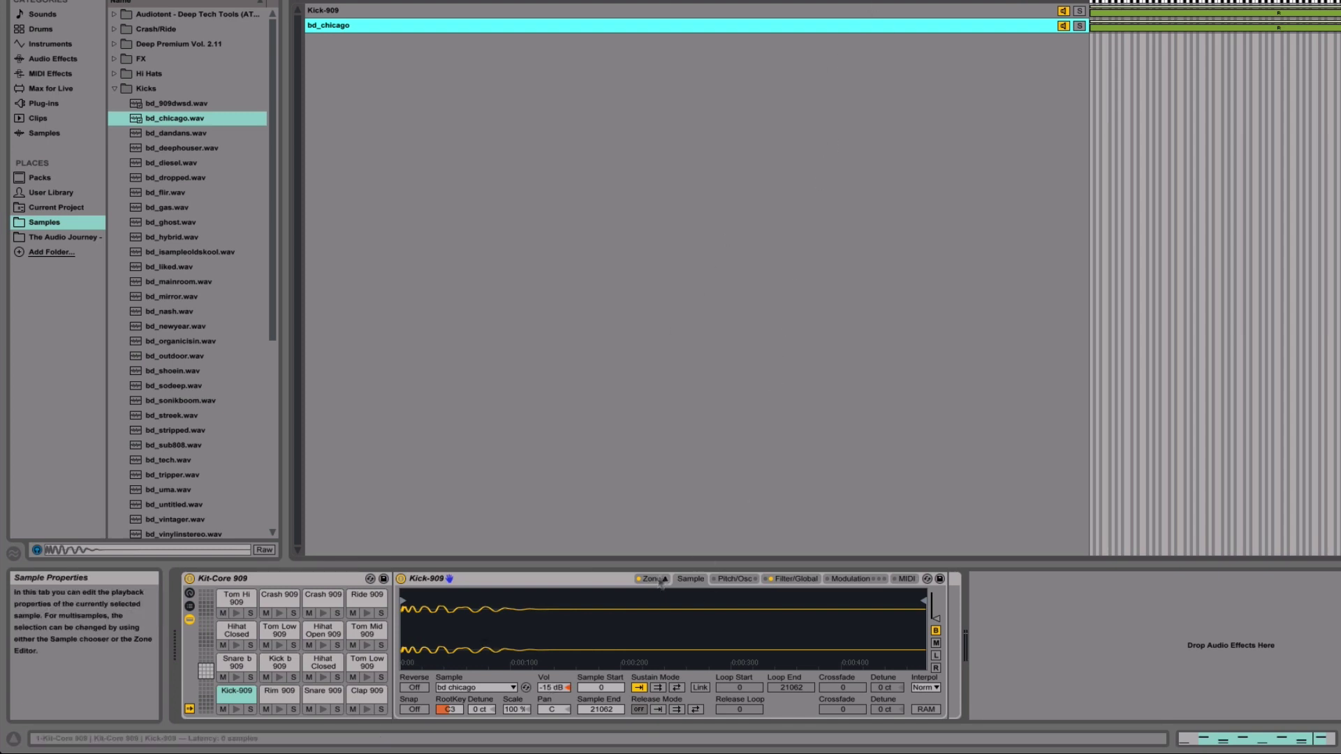
Switch from Arrangement to Session view to show the four tracks' mixer.
{"action": "key", "text": "Tab"}
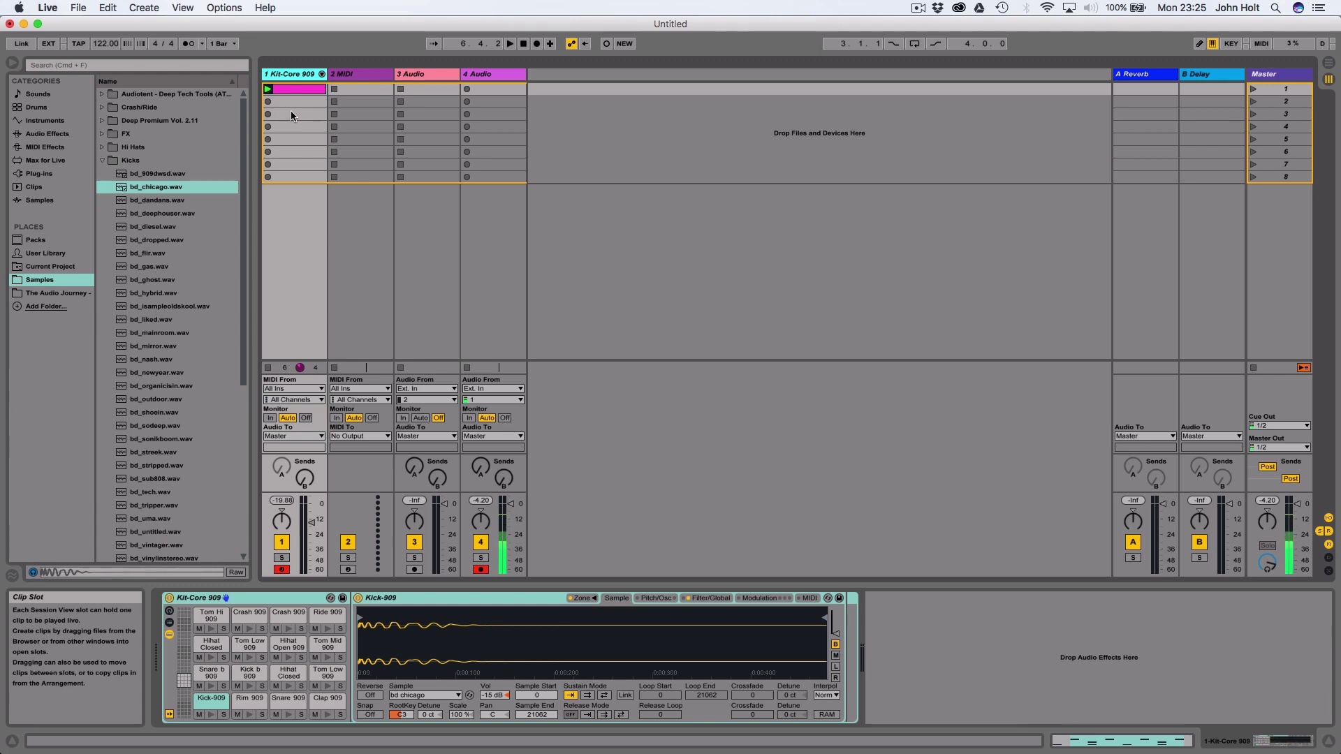
{"action": "left_click", "coordinate": [39, 173]}
{"action": "left_click", "coordinate": [146, 332]}
{"action": "left_click_drag", "start_coordinate": [377, 98], "coordinate": [365, 98]}
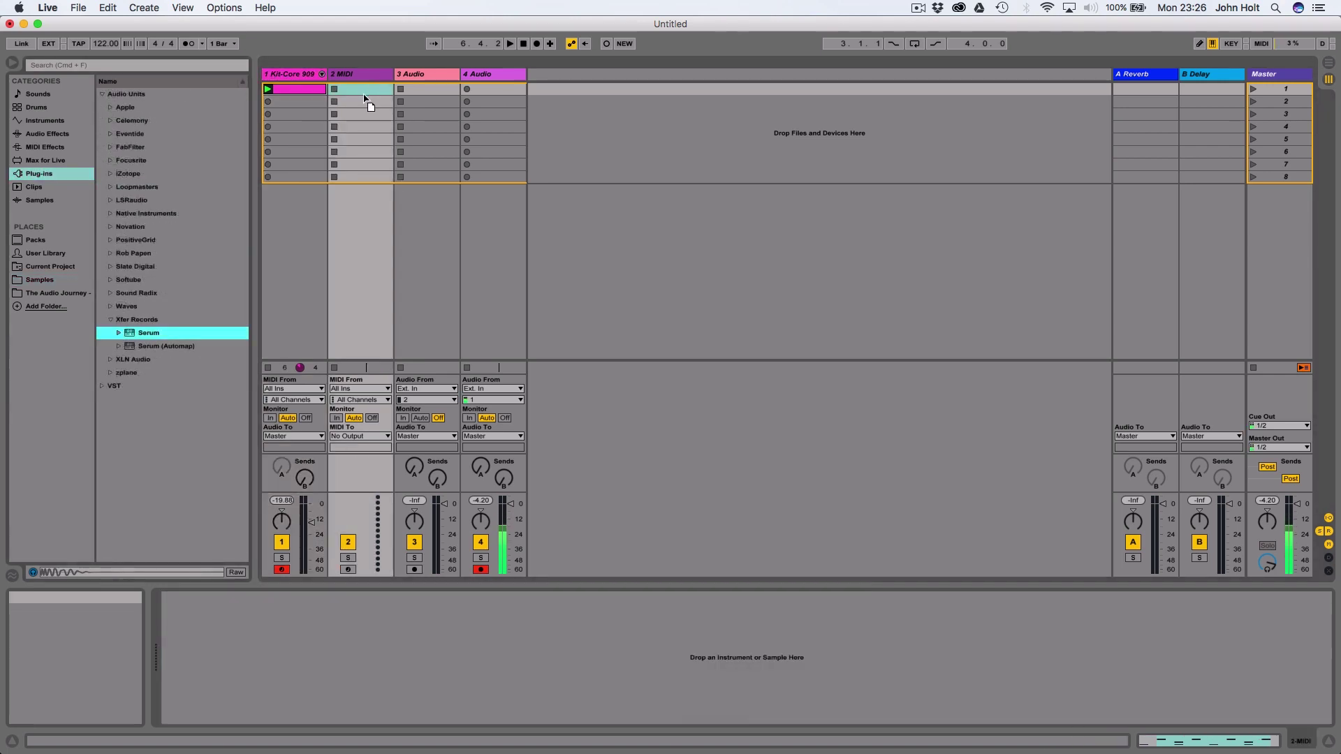
{"action": "left_click", "coordinate": [481, 570]}
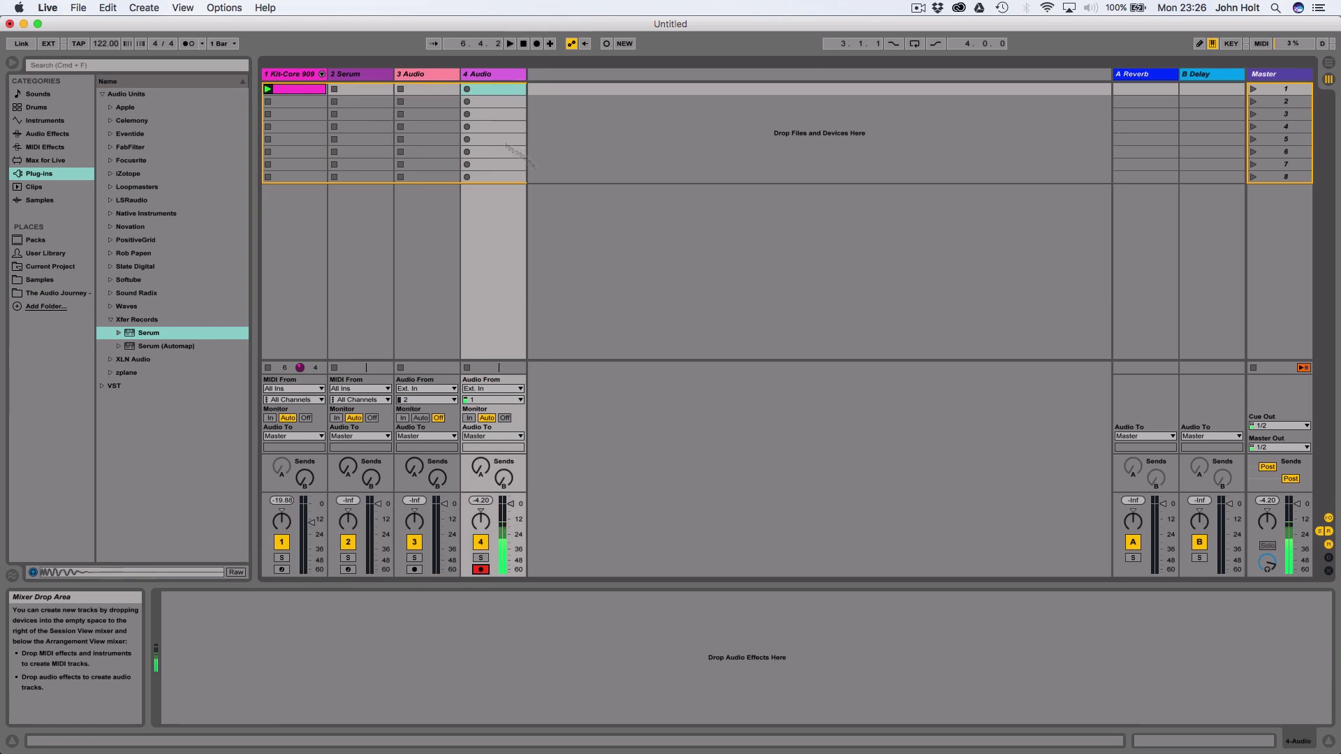
{"action": "left_click", "coordinate": [350, 75]}
{"action": "left_click", "coordinate": [901, 193]}
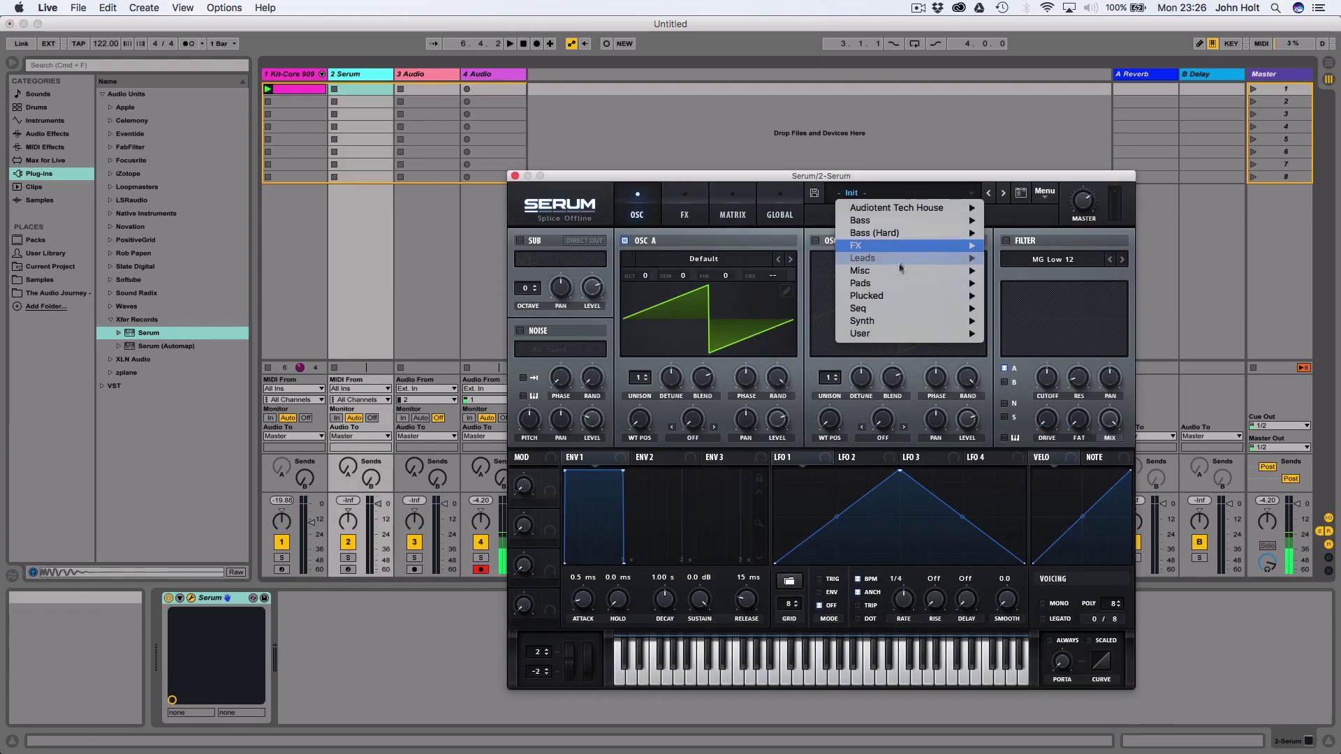
{"action": "mouse_move", "coordinate": [860, 282]}
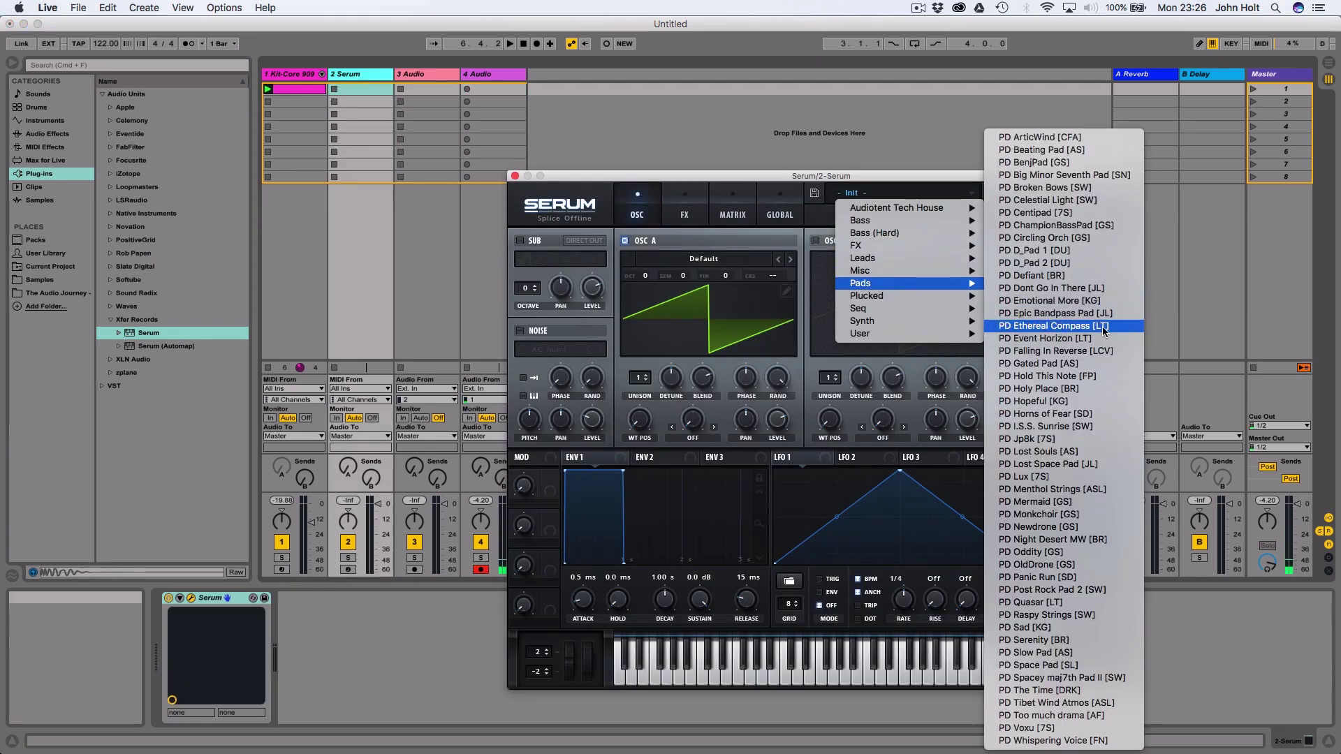
{"action": "left_click", "coordinate": [1047, 325]}
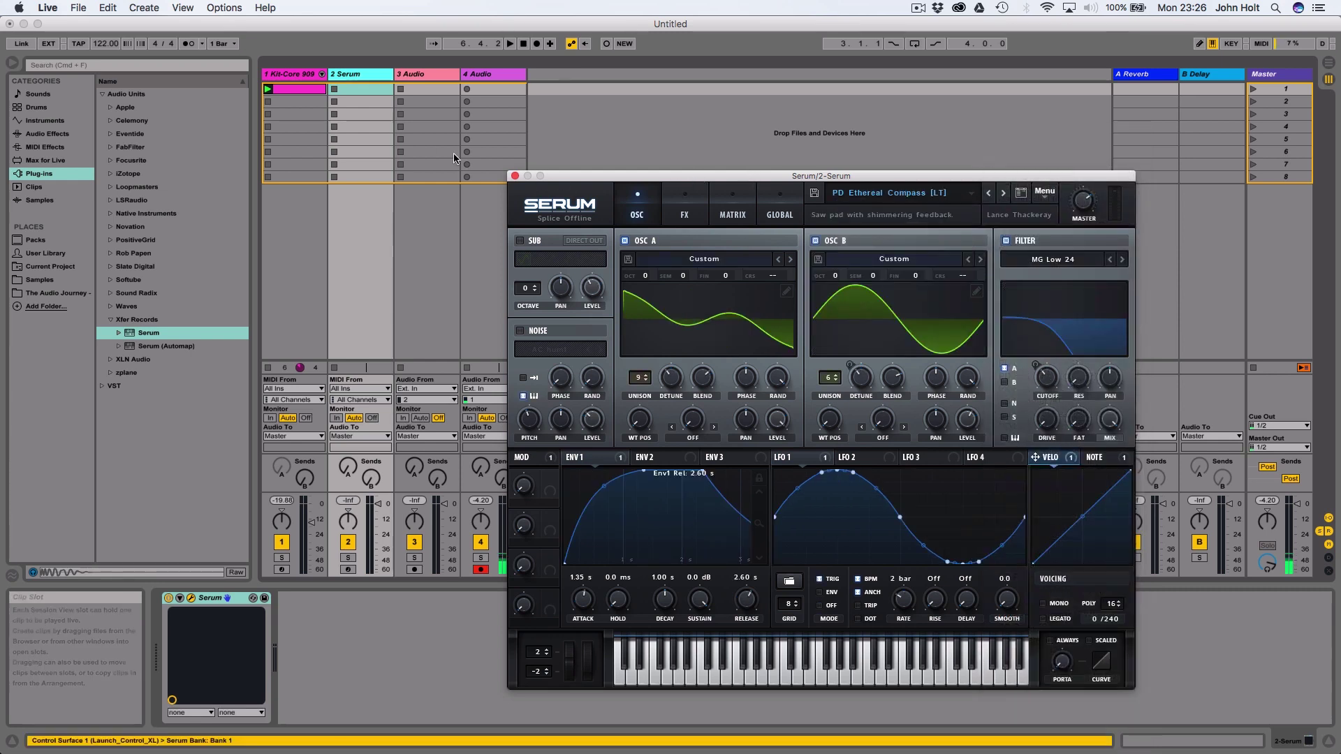
{"action": "double_click", "coordinate": [367, 90]}
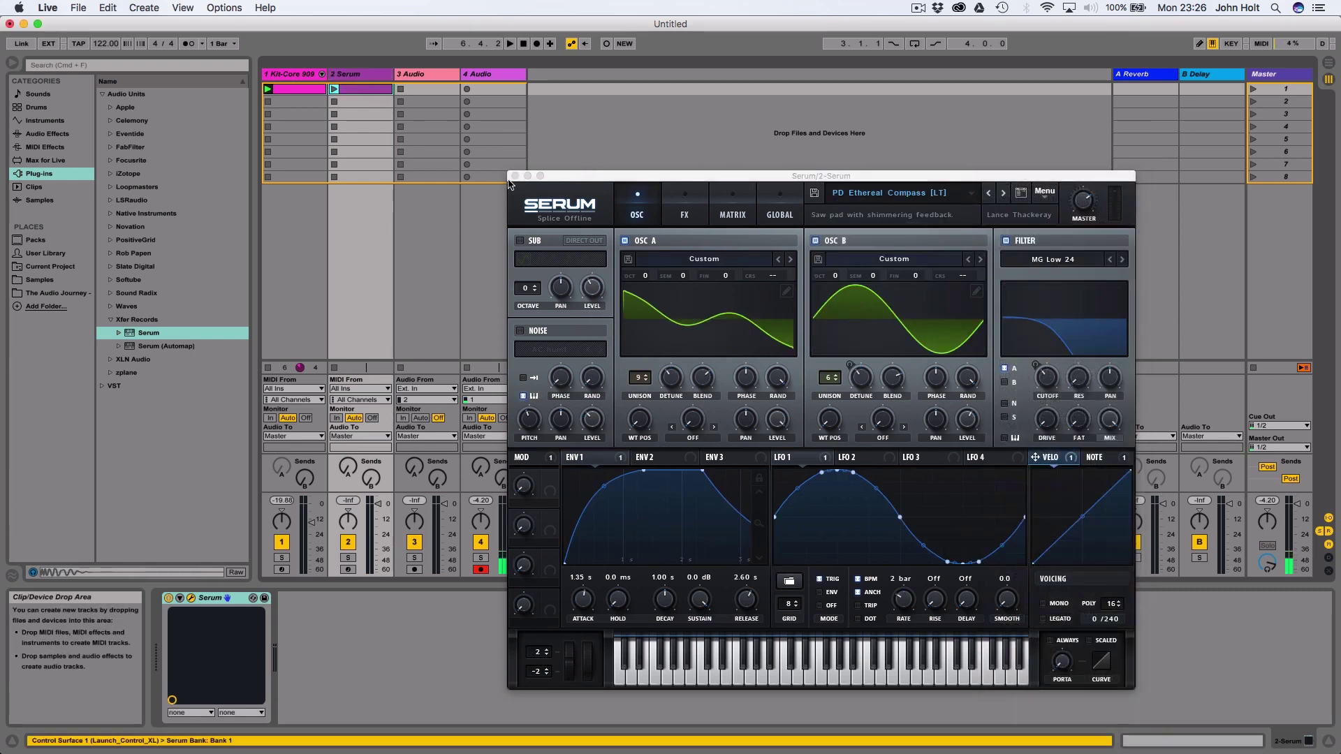
{"action": "left_click", "coordinate": [191, 597]}
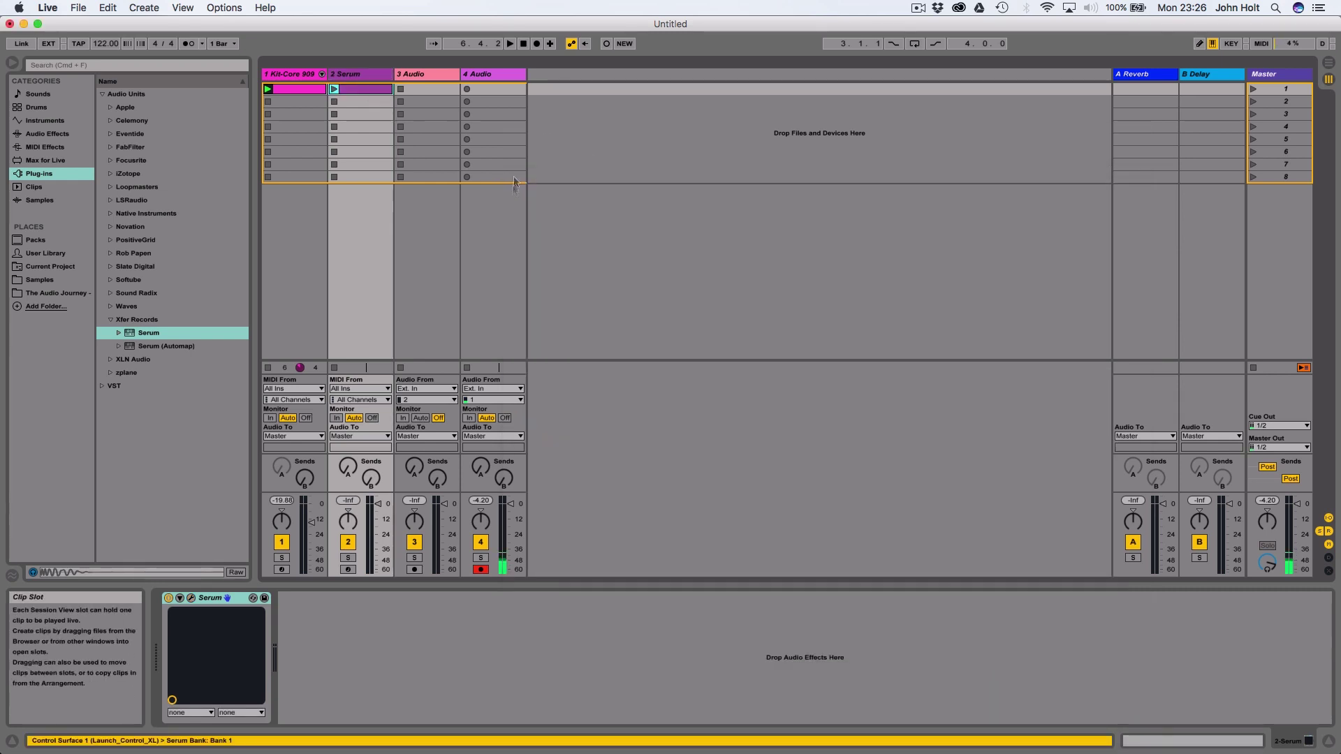
{"action": "left_click", "coordinate": [191, 598]}
{"action": "left_click", "coordinate": [191, 598]}
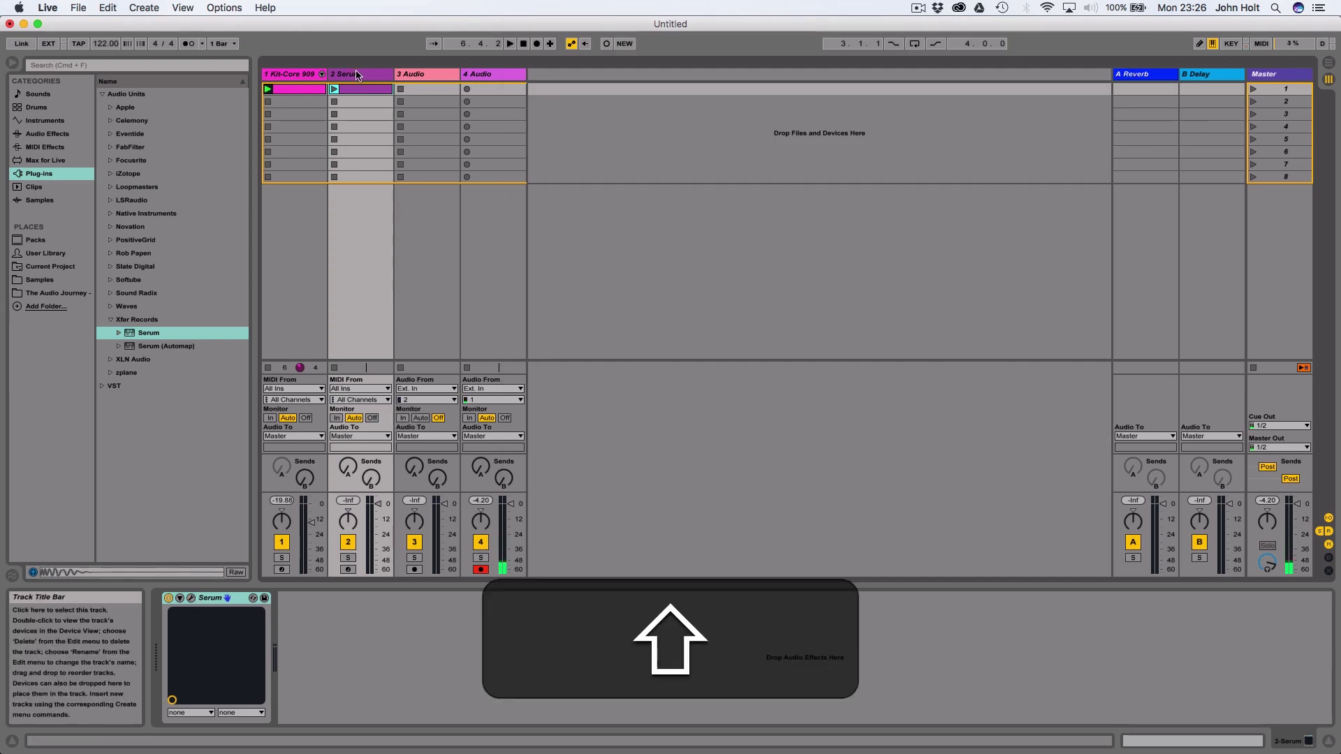
{"action": "key", "text": "shift+Tab"}
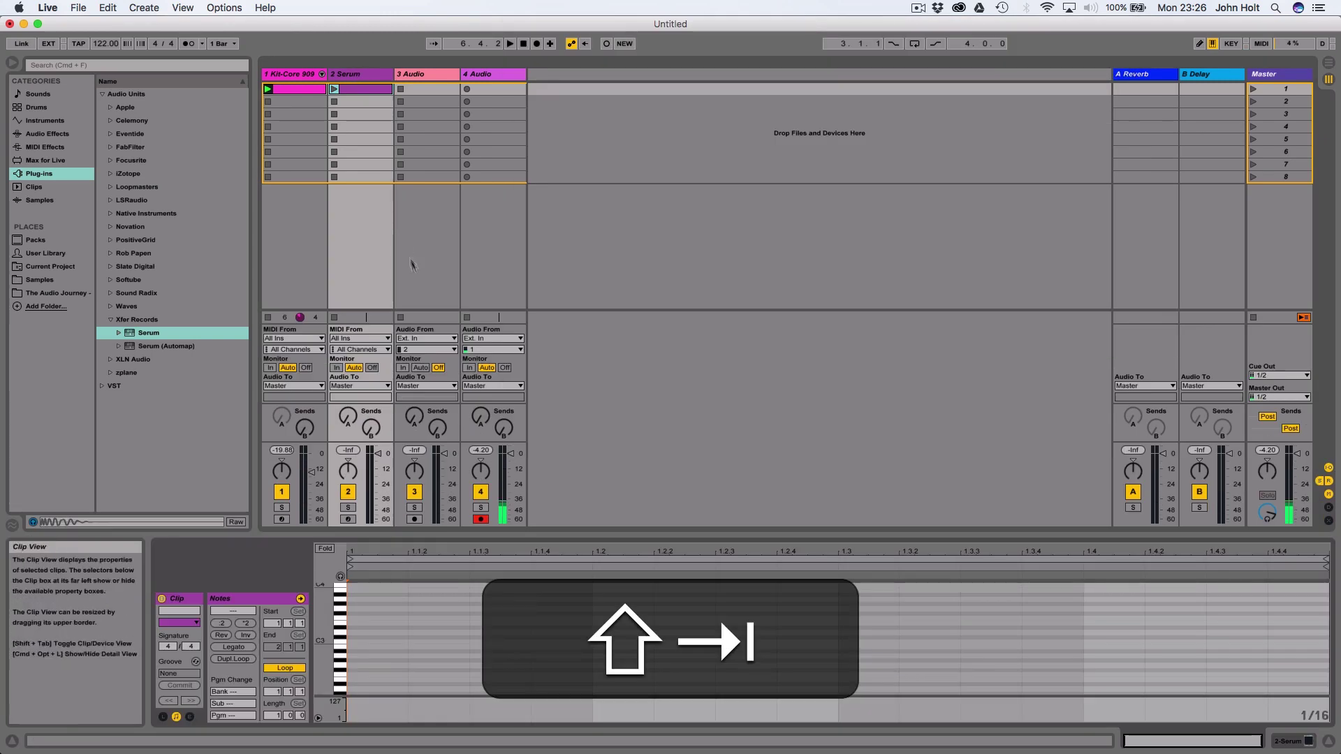
Draw one held C3 note stretched across the whole bar of the Serum clip.
{"action": "key", "text": "b"}
{"action": "left_click", "coordinate": [374, 641]}
{"action": "left_click_drag", "start_coordinate": [382, 638], "coordinate": [1325, 643]}
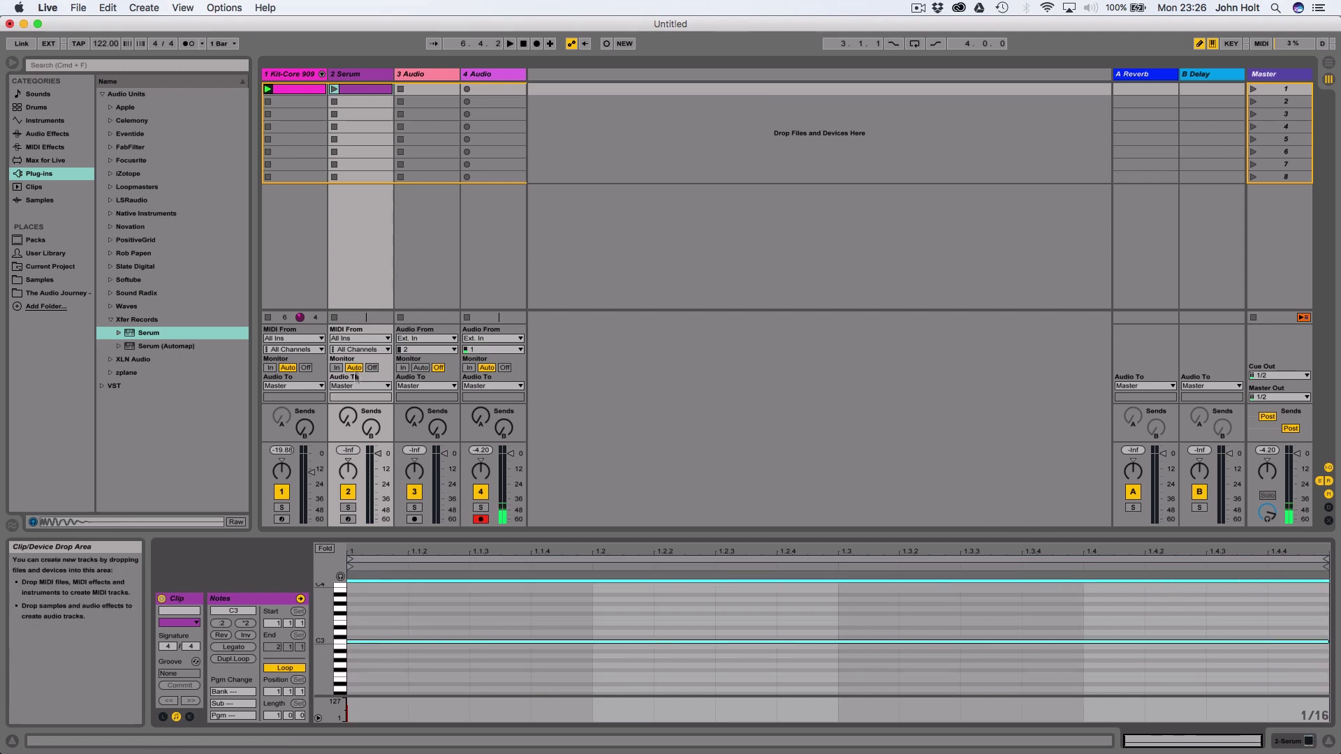
Lower the Serum track to about -12 dB, audition the clip, then return to its device view.
{"action": "left_click", "coordinate": [380, 454]}
{"action": "left_click_drag", "start_coordinate": [378, 453], "coordinate": [377, 474]}
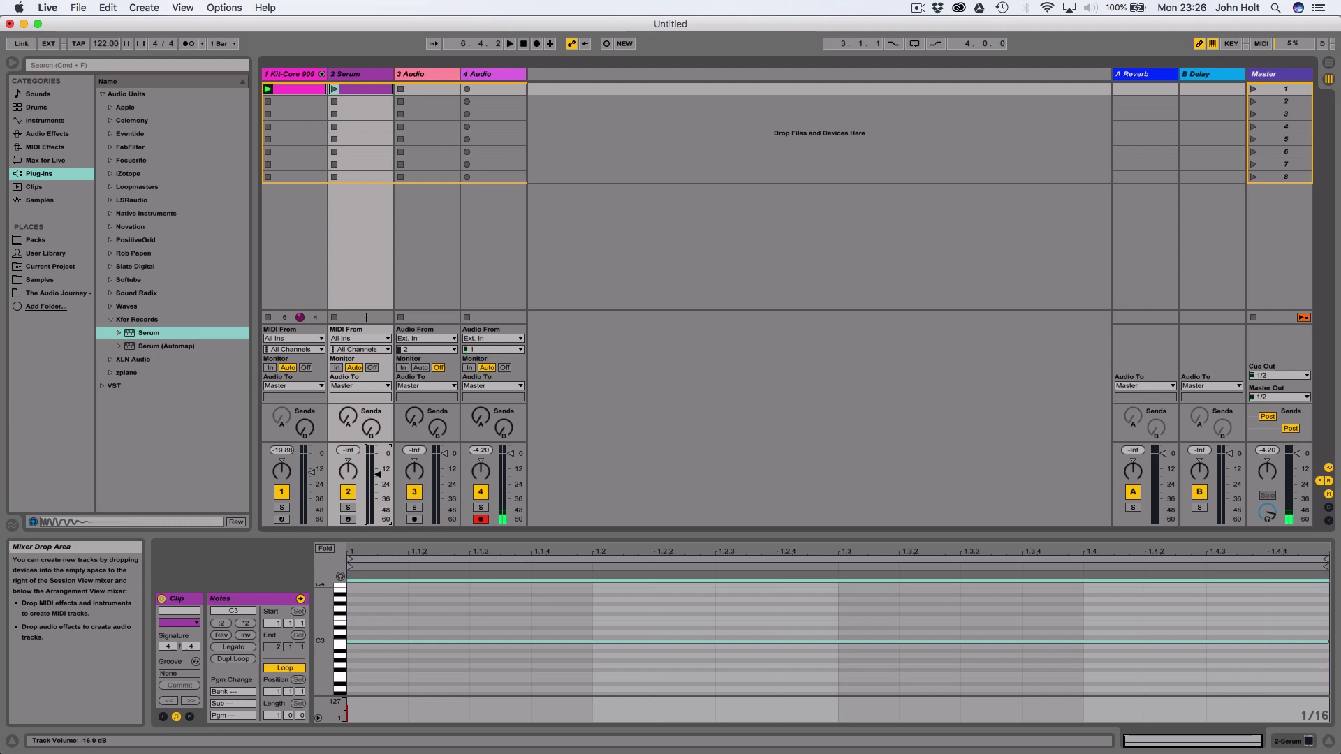
{"action": "left_click", "coordinate": [334, 89]}
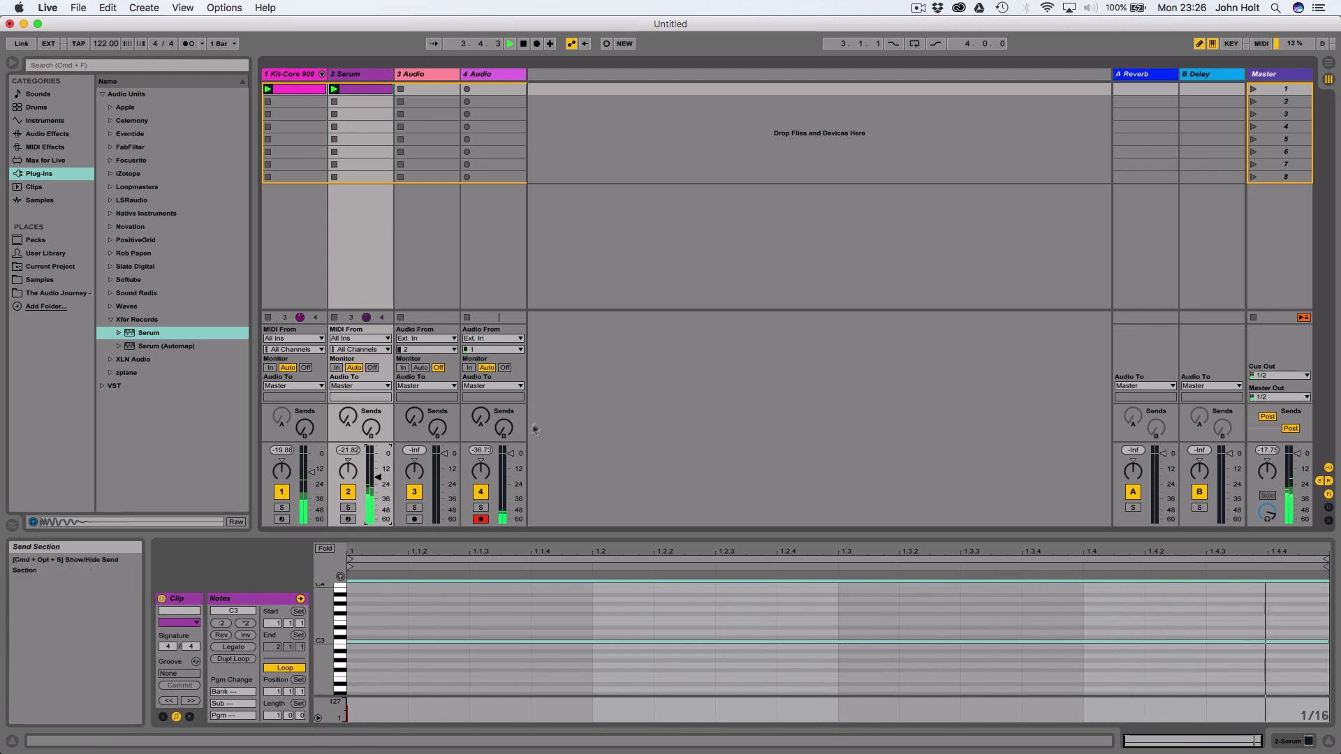
{"action": "key", "text": "space"}
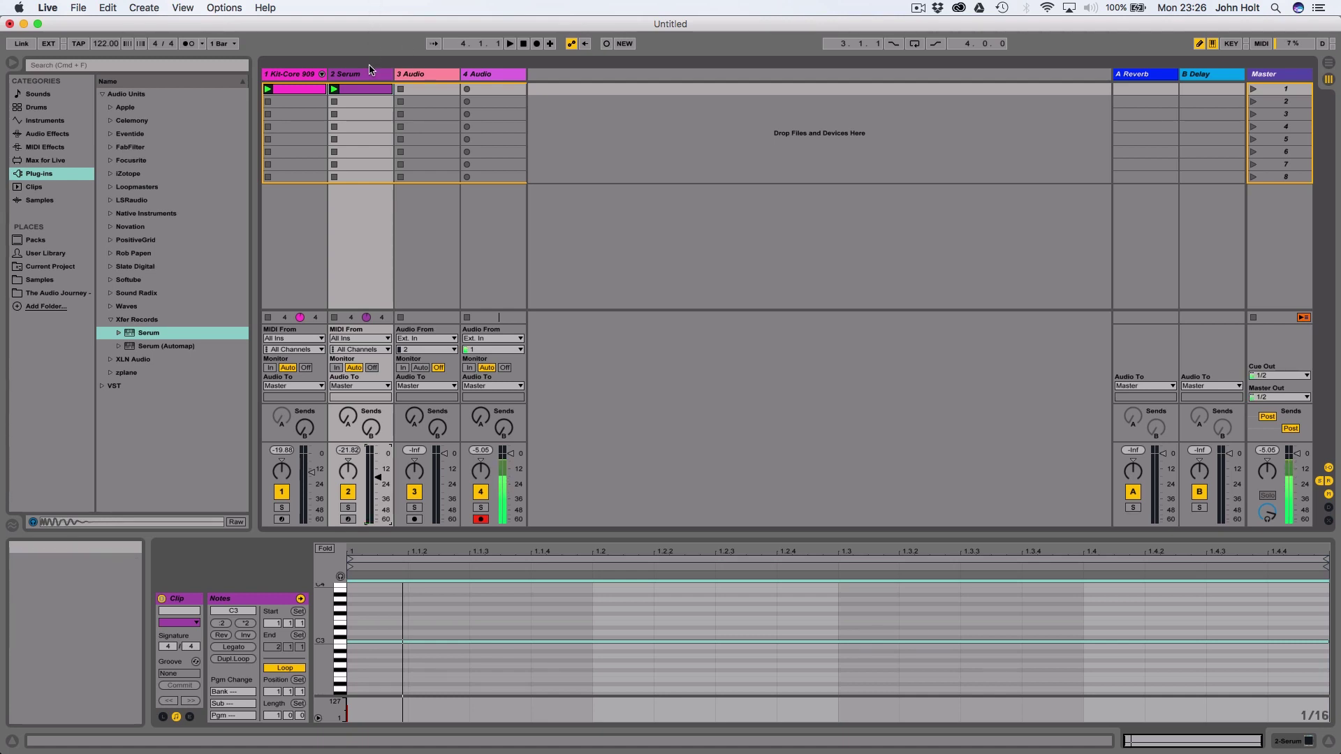
{"action": "key", "text": "shift+Tab"}
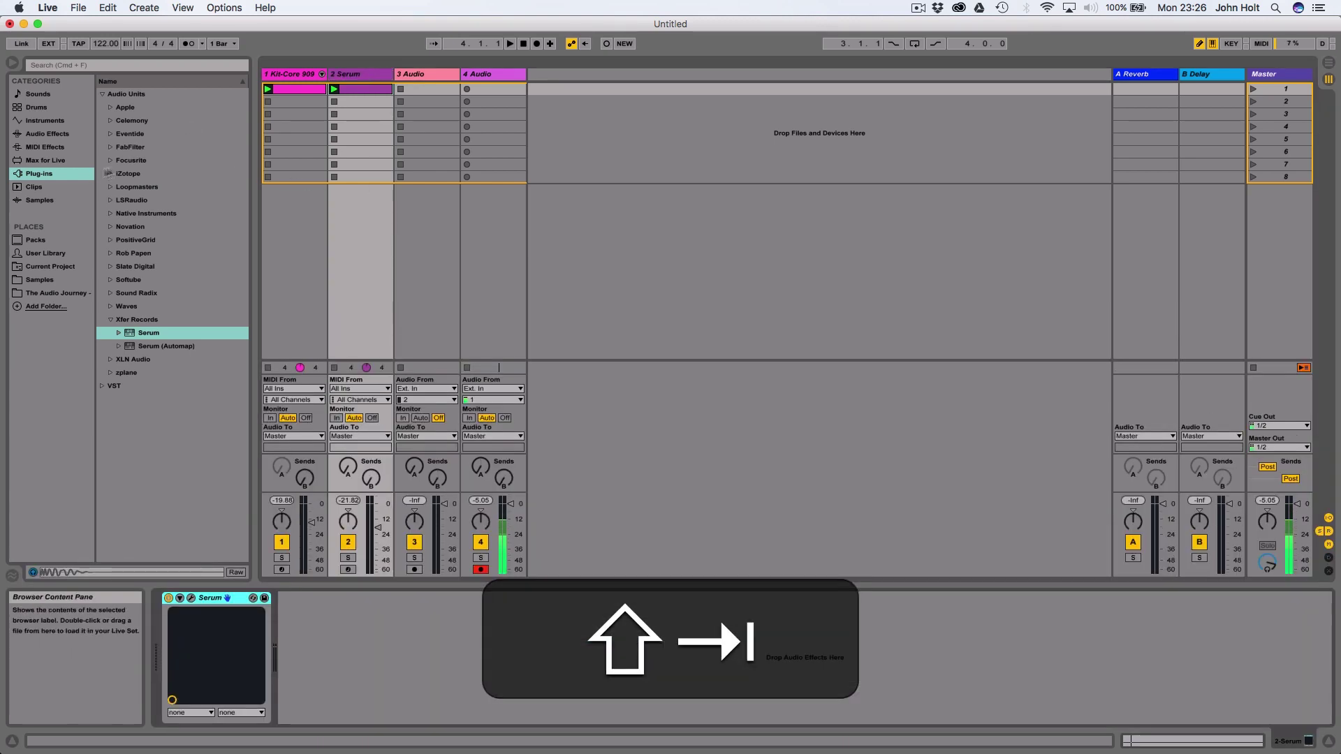
Add a Compressor after Serum with sidechain fed from 1-Kit-Core 909, threshold around -1.34 dB.
{"action": "left_click", "coordinate": [51, 135]}
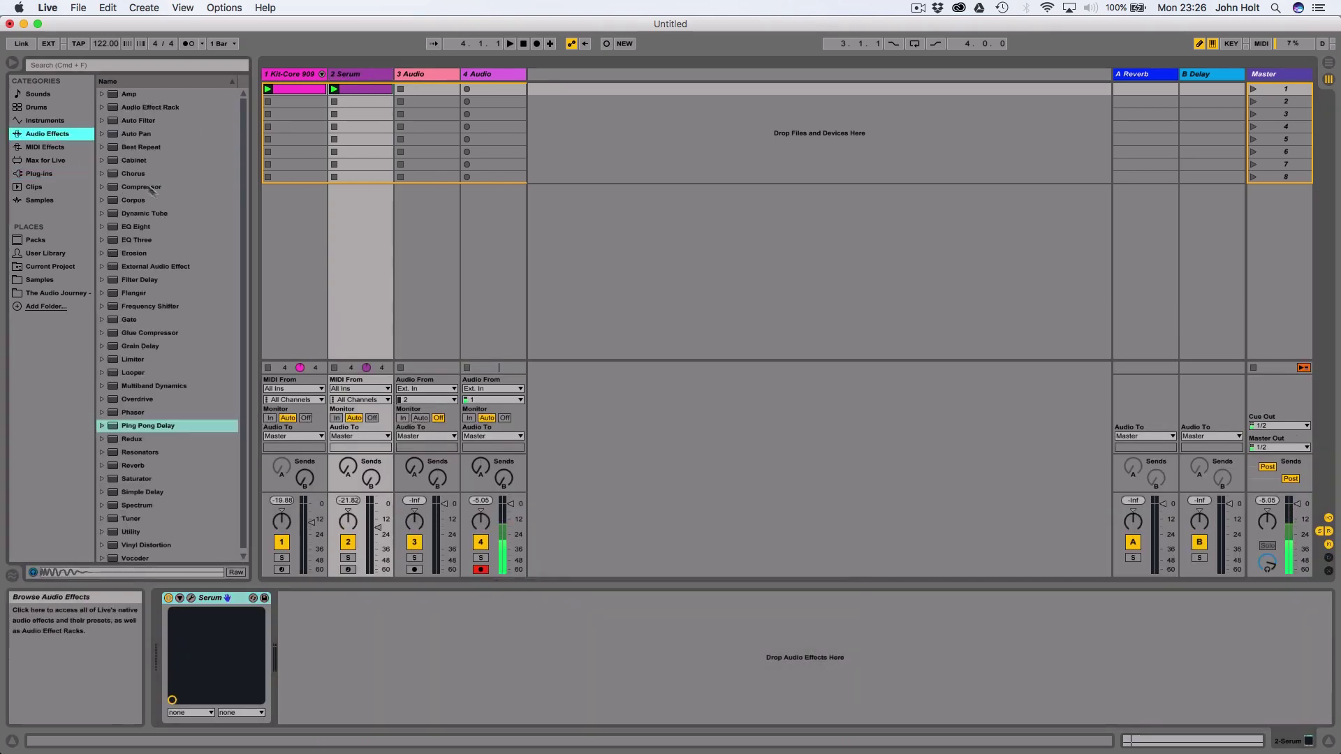
{"action": "left_click_drag", "start_coordinate": [139, 187], "coordinate": [418, 672]}
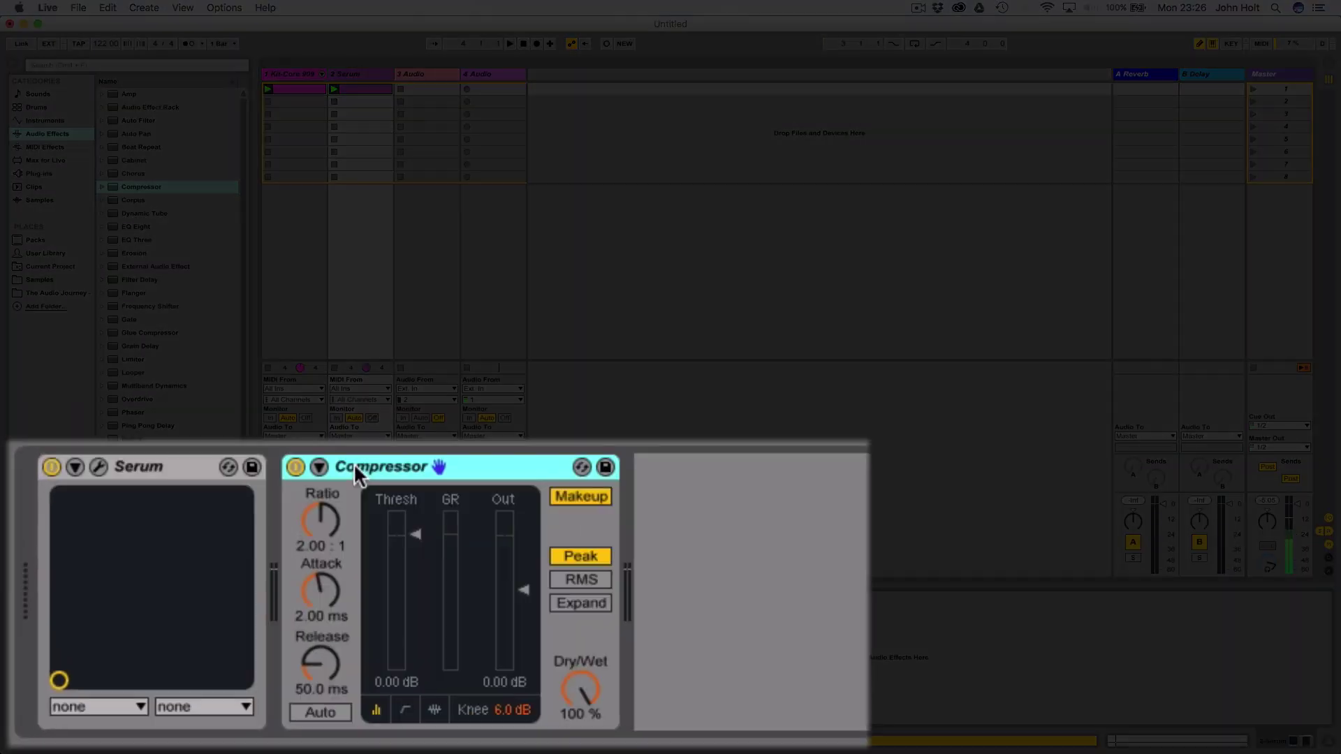
{"action": "left_click", "coordinate": [296, 597]}
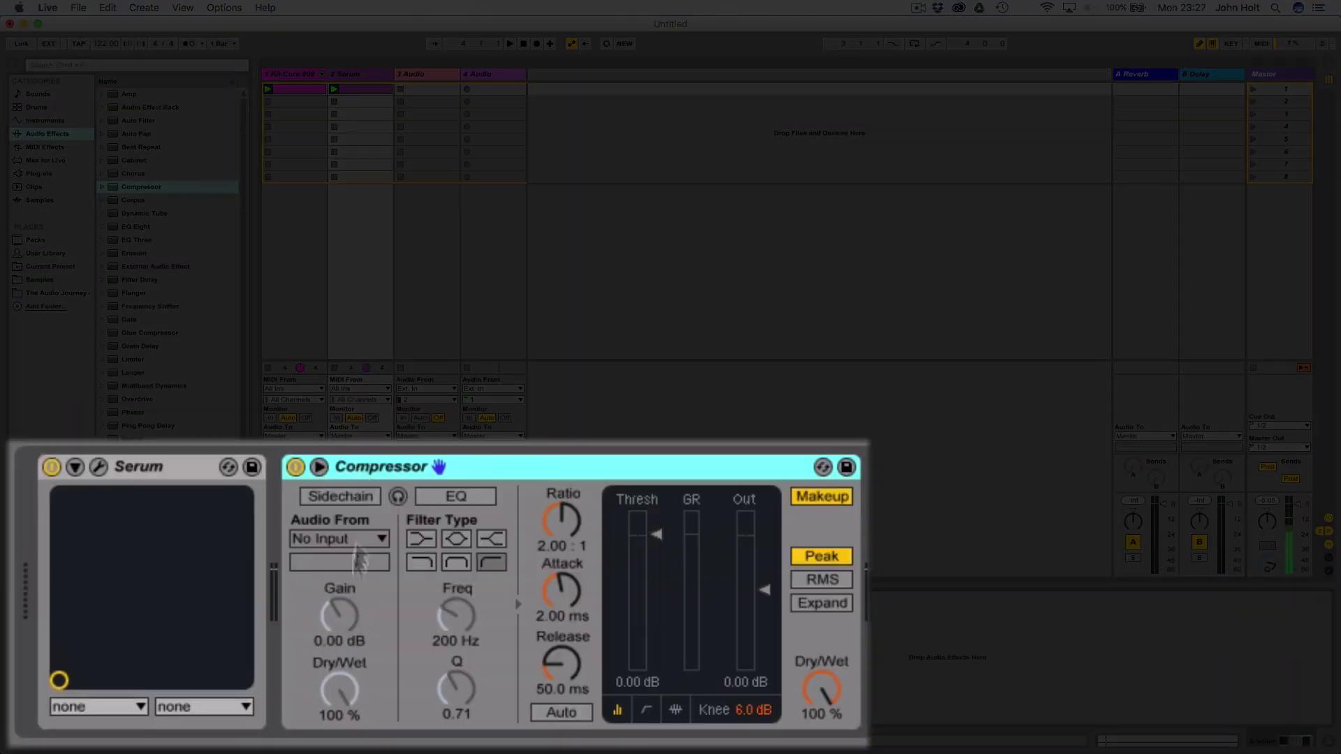
{"action": "left_click", "coordinate": [338, 496]}
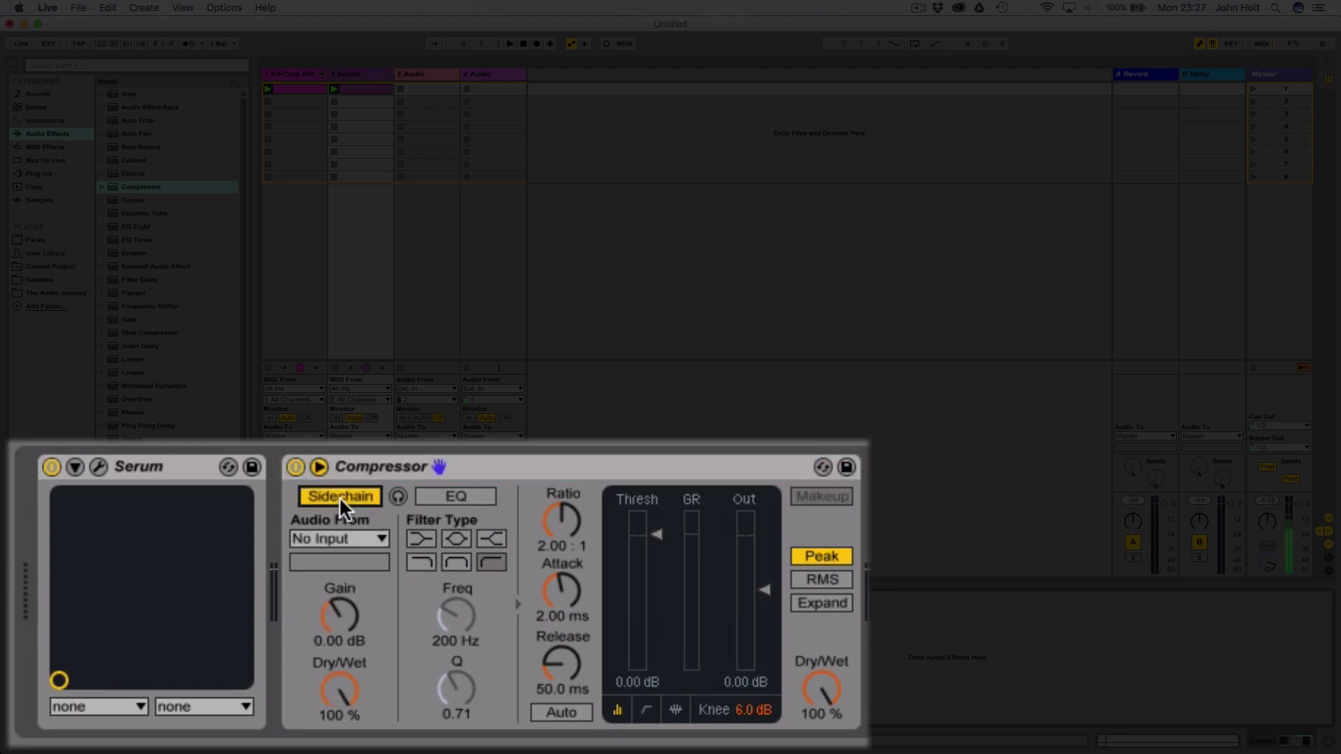
{"action": "left_click", "coordinate": [354, 540]}
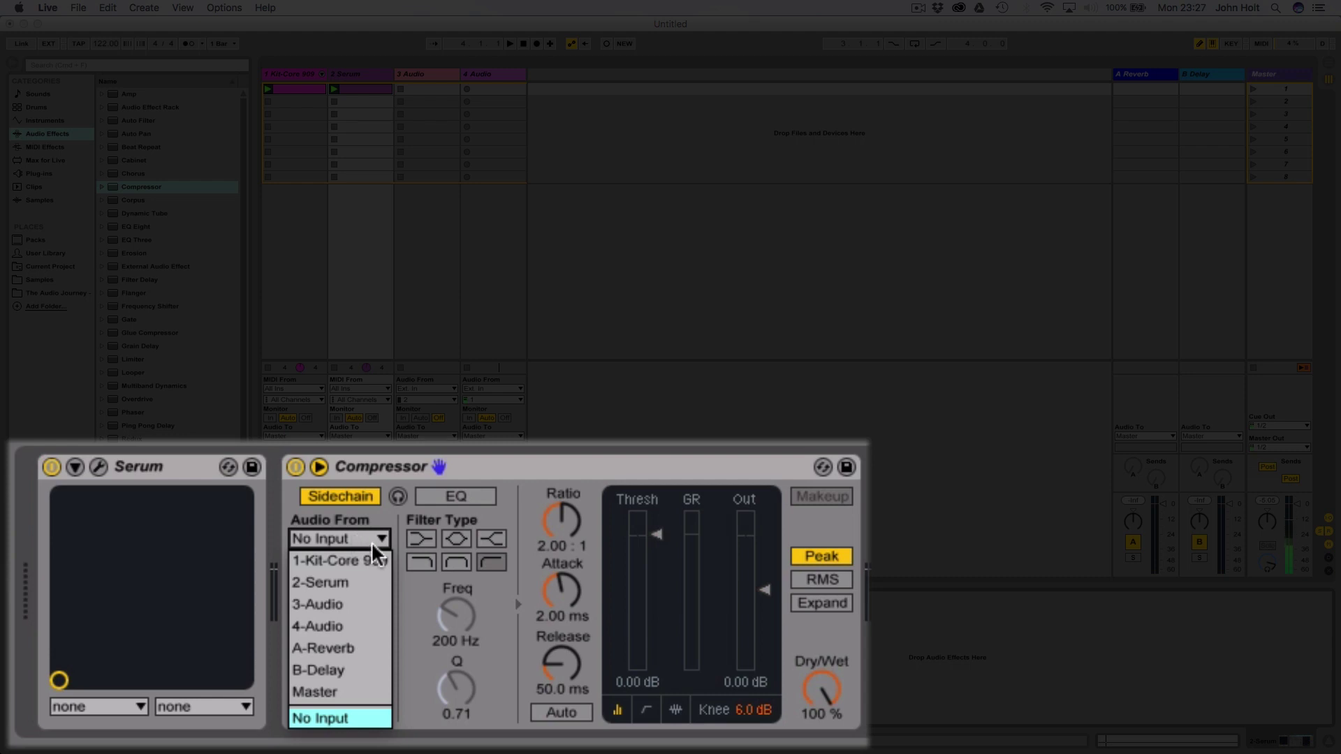
{"action": "left_click", "coordinate": [354, 557]}
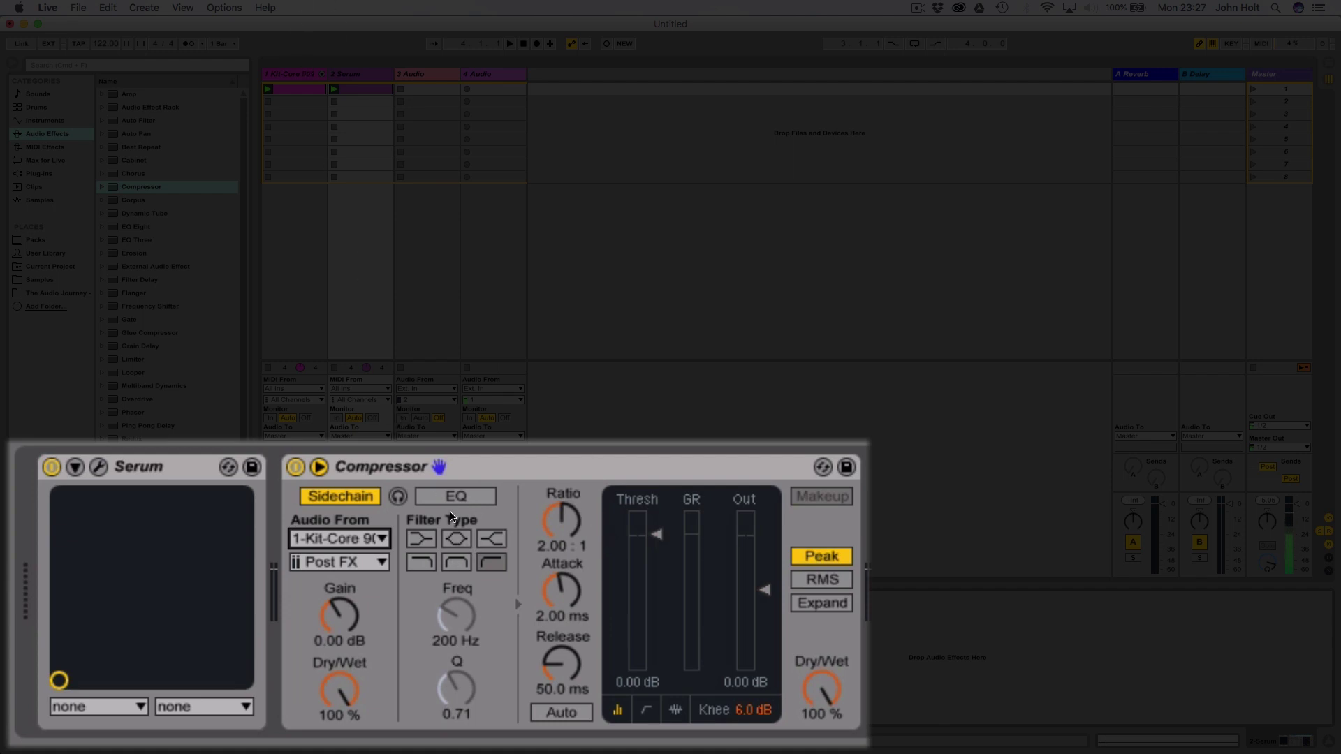
{"action": "mouse_move", "coordinate": [663, 541]}
{"action": "left_mouse_down"}
{"action": "mouse_move", "coordinate": [663, 650]}
{"action": "mouse_move", "coordinate": [663, 521]}
{"action": "mouse_move", "coordinate": [662, 558]}
{"action": "left_mouse_up"}
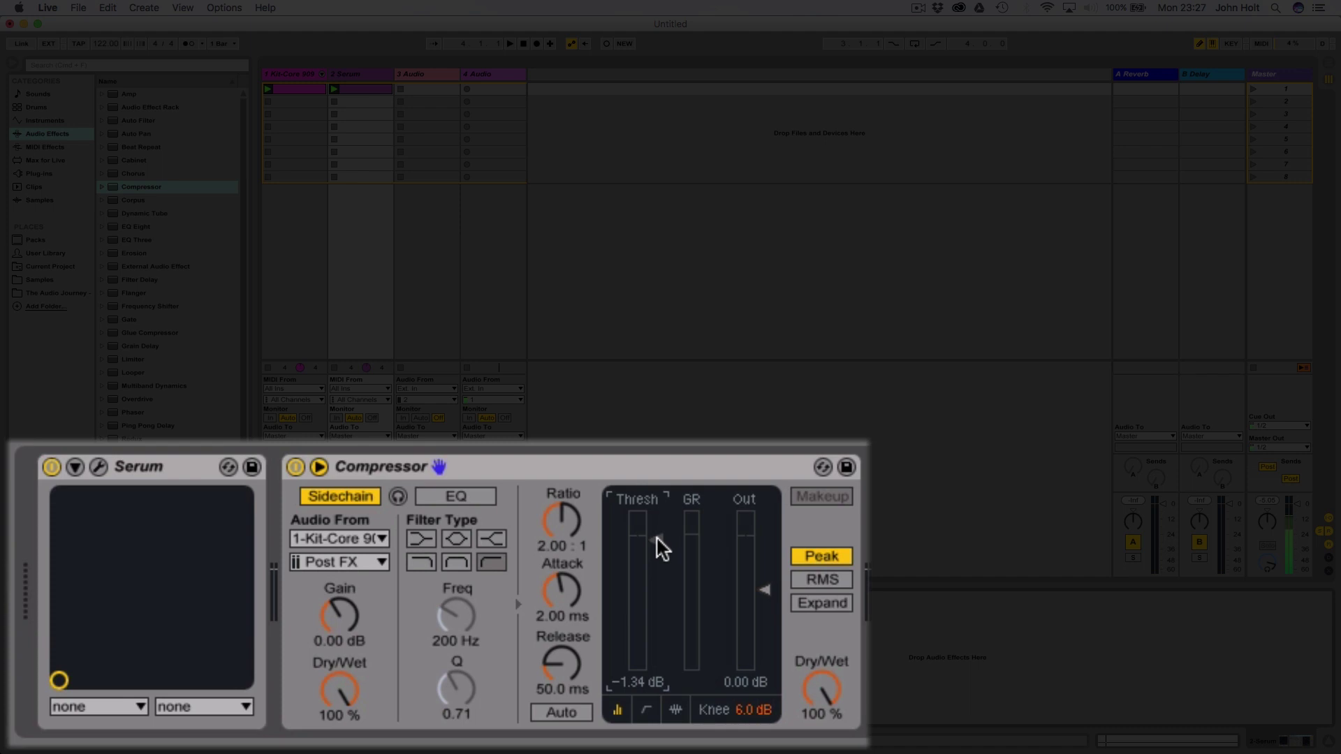
While playing, set the Compressor threshold to -40.1 dB, then nudge it toward -36.5 dB.
{"action": "key", "text": "space"}
{"action": "left_click_drag", "start_coordinate": [658, 548], "coordinate": [659, 657]}
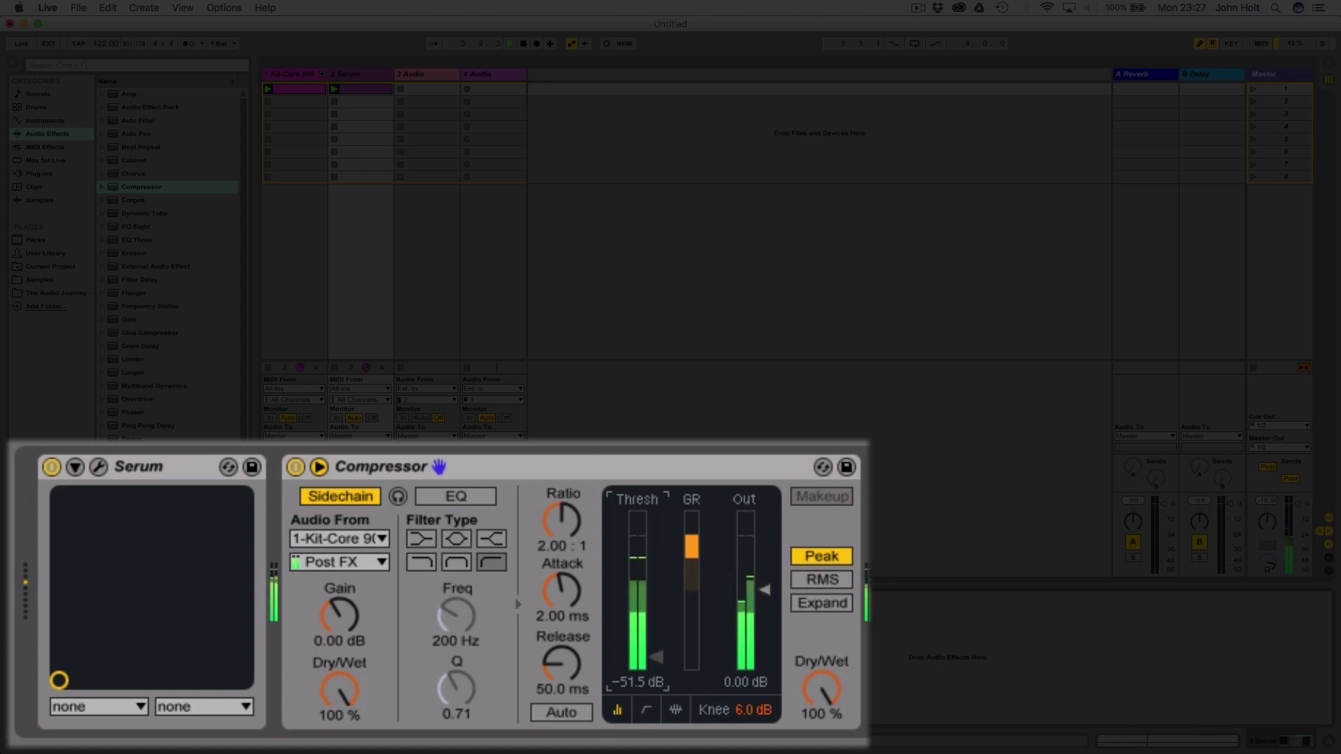
{"action": "left_click_drag", "start_coordinate": [659, 657], "coordinate": [659, 642]}
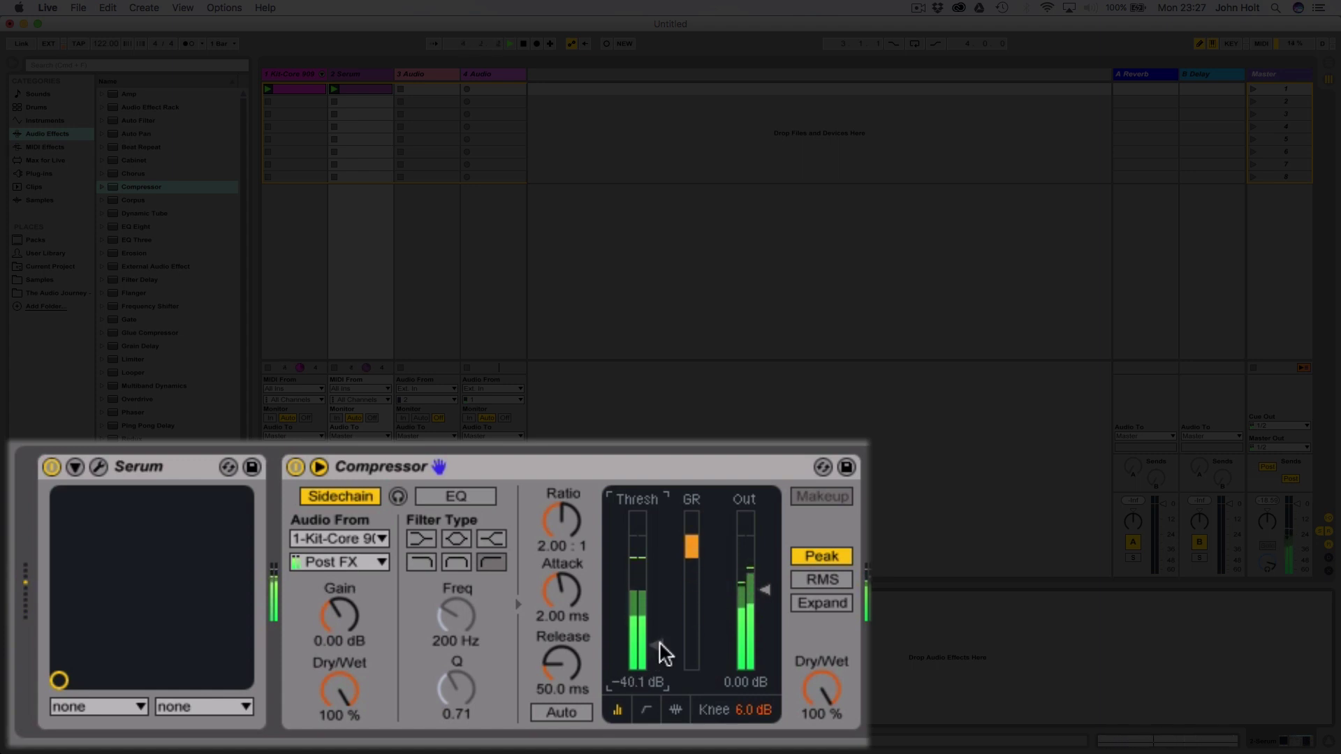
{"action": "key", "text": "space"}
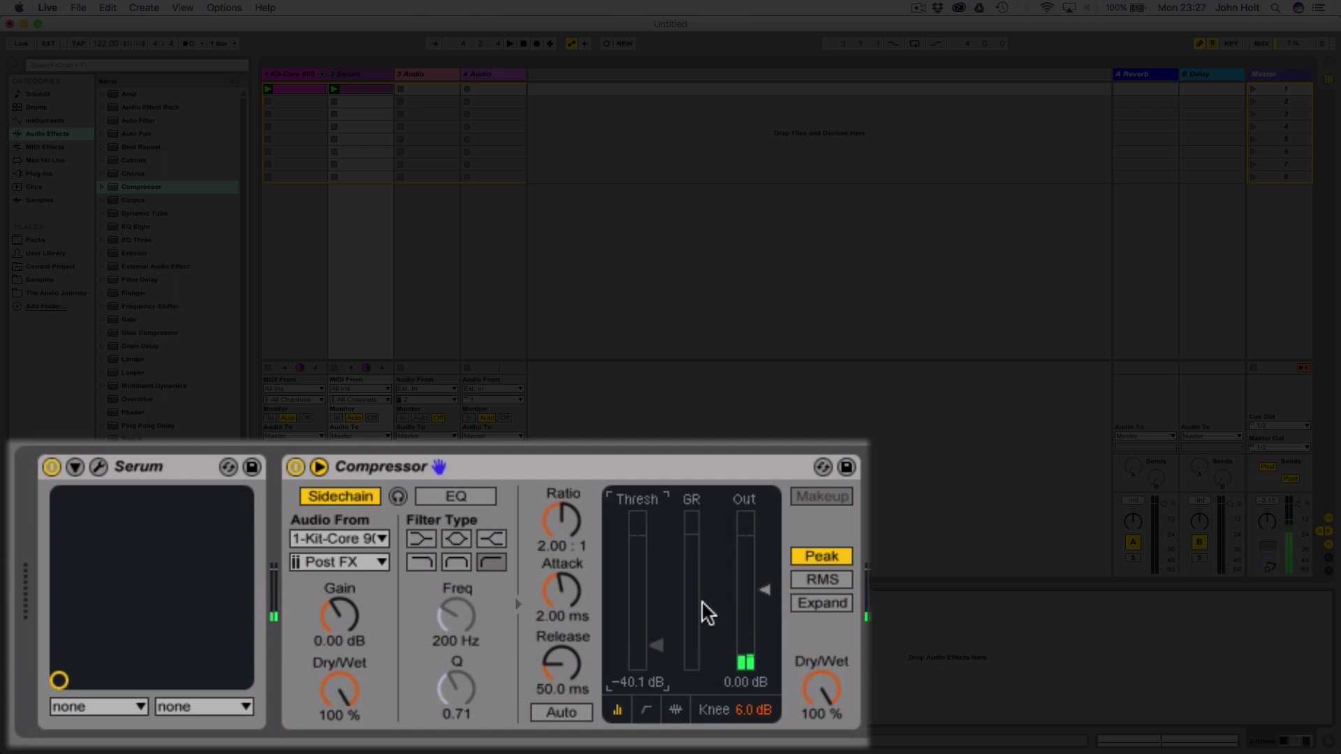
{"action": "left_click_drag", "start_coordinate": [656, 644], "coordinate": [656, 645]}
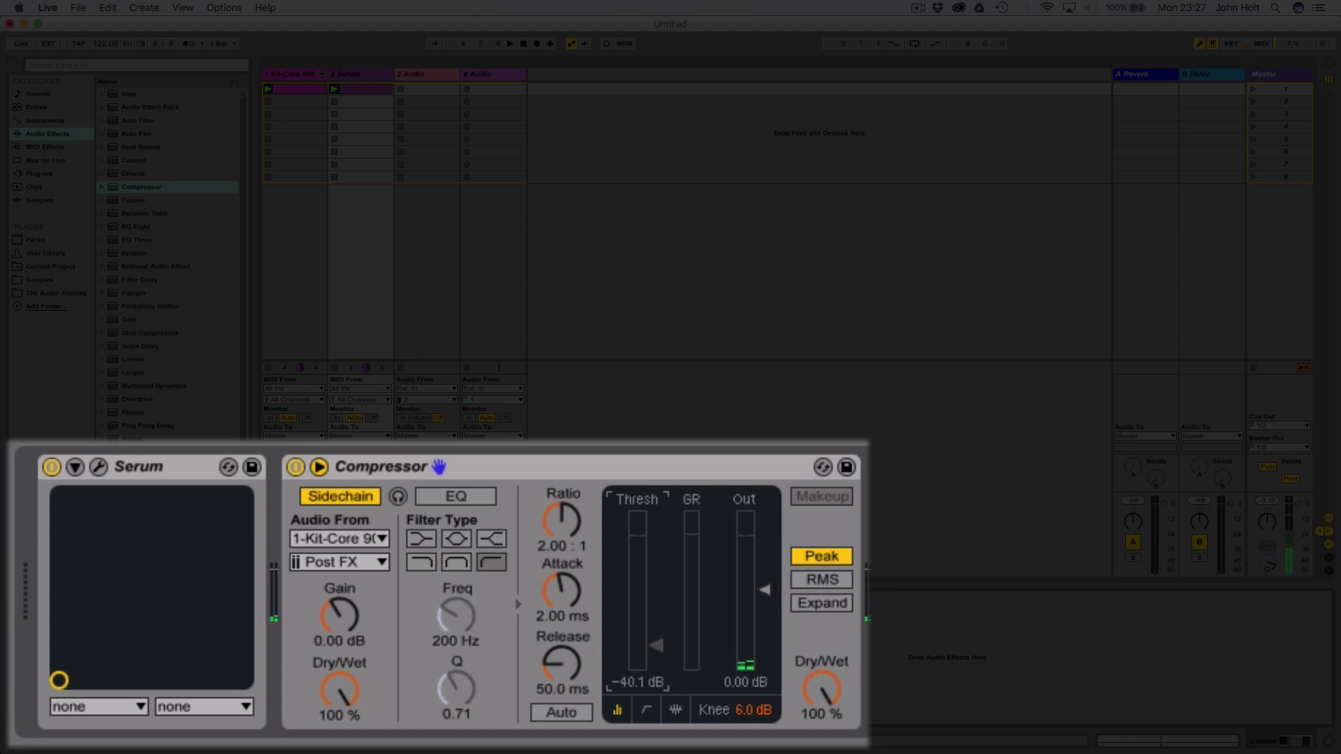
Browse the Kit-Core 909 sidechain tap points and pad sources, then set threshold -48.4 dB and play.
{"action": "left_click", "coordinate": [346, 555]}
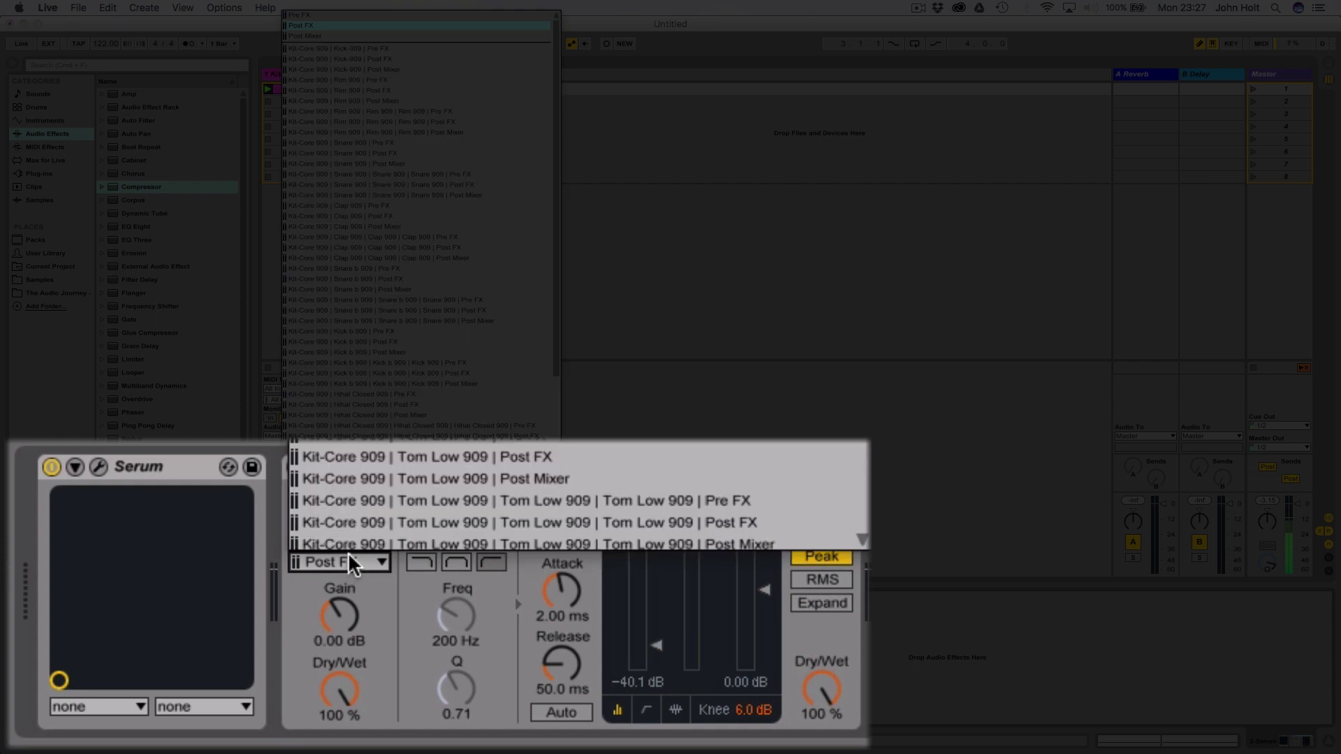
{"action": "left_click", "coordinate": [349, 560]}
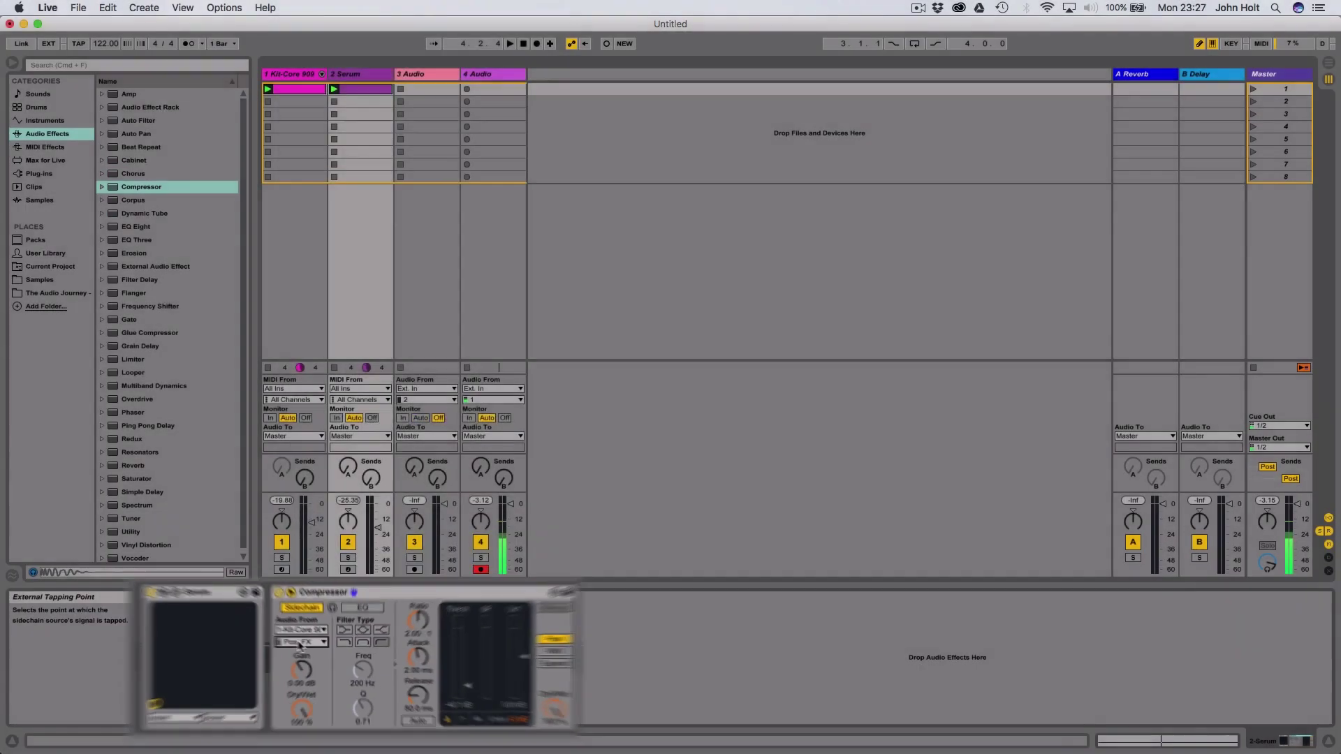
{"action": "left_click", "coordinate": [334, 560]}
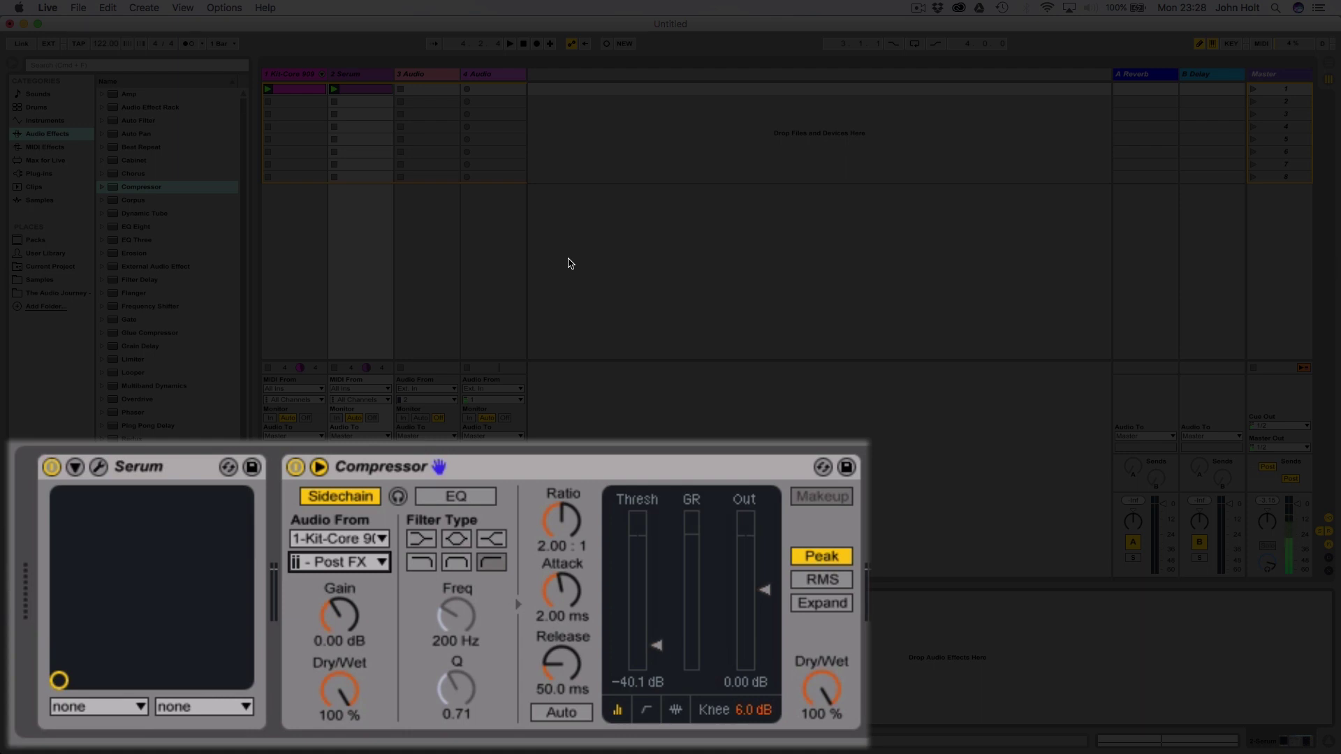
{"action": "left_click_drag", "start_coordinate": [652, 685], "coordinate": [664, 634]}
{"action": "key", "text": "space"}
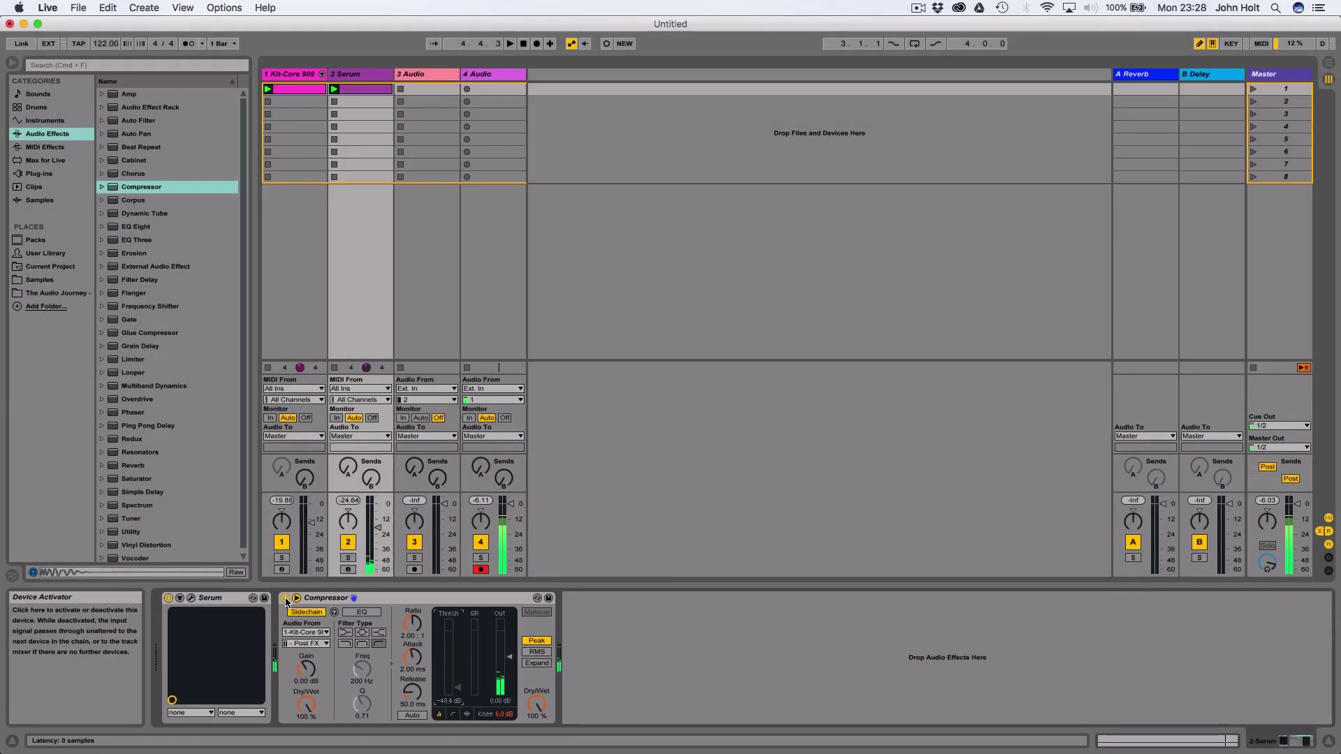
Bypass the Compressor to hear the pad dry, then re-enable it to restore the ducking.
{"action": "left_click", "coordinate": [296, 466]}
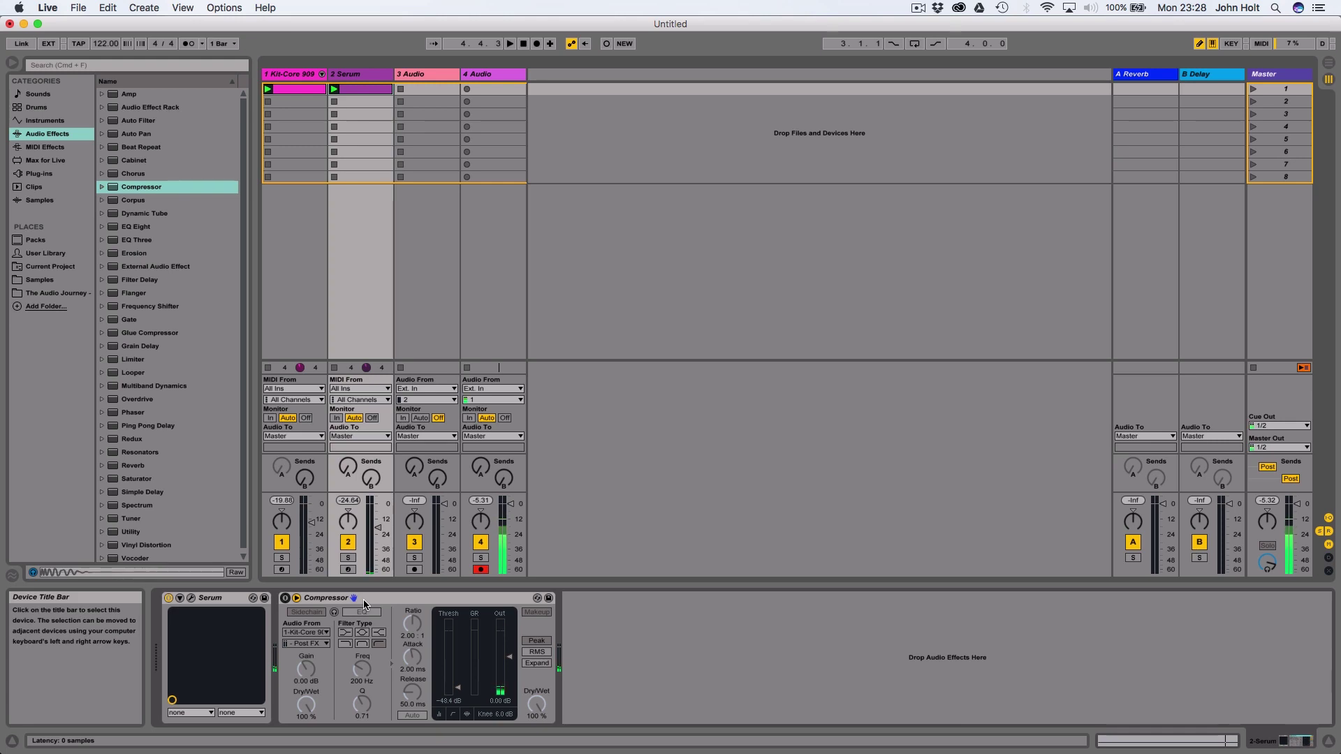
{"action": "key", "text": "space"}
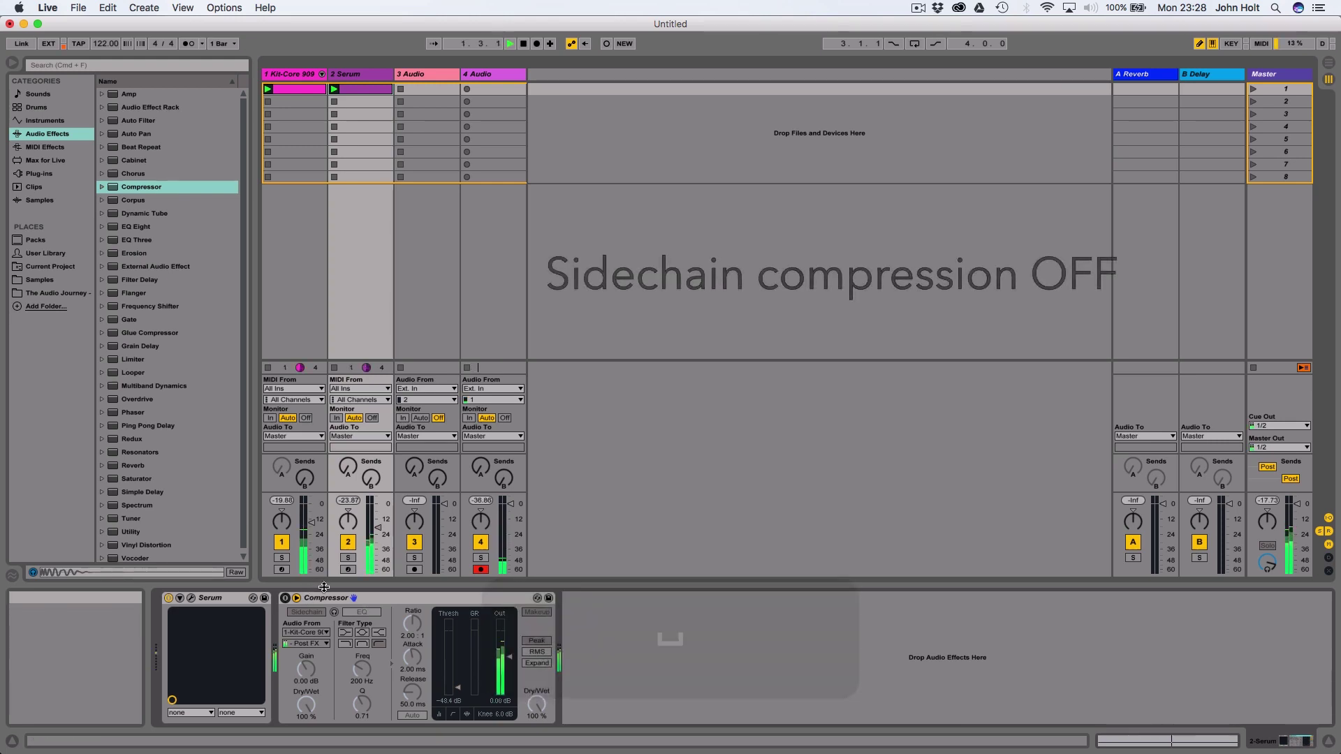
{"action": "left_click", "coordinate": [284, 599]}
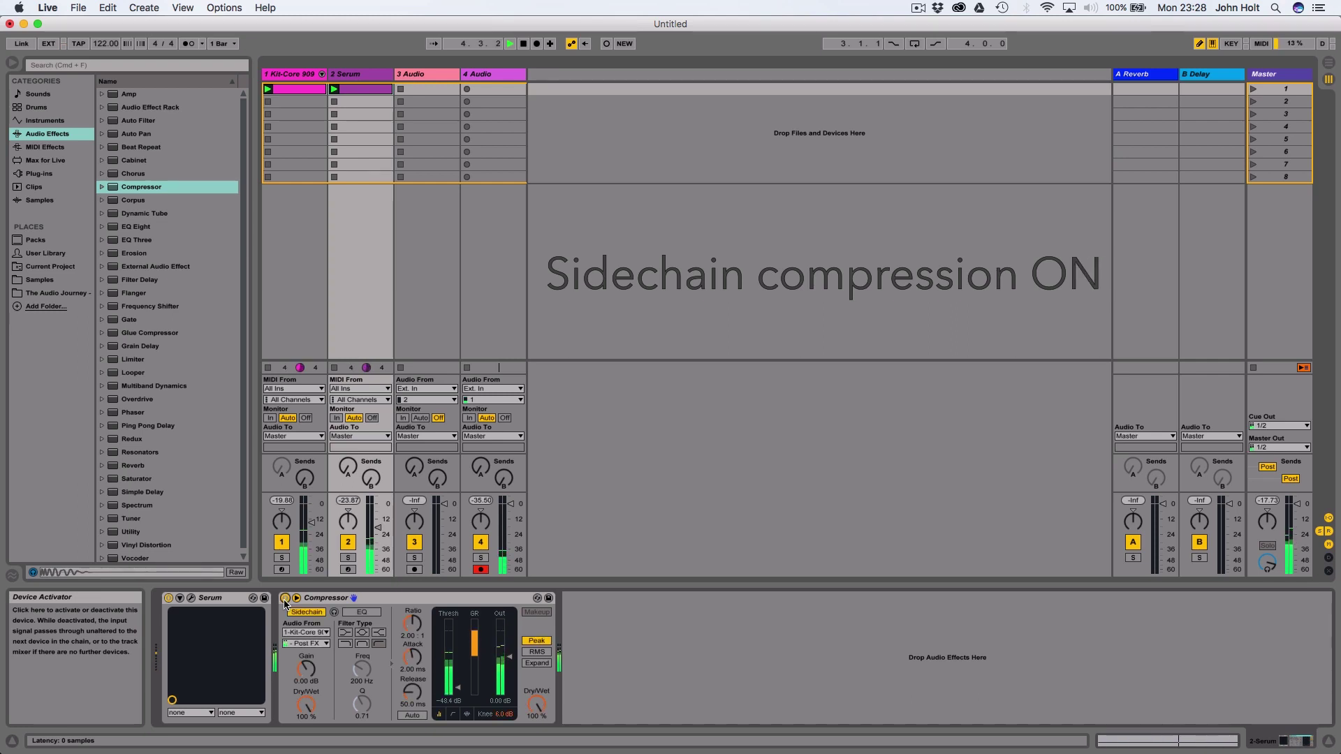
Stop playback, leaving the sidechain Compressor active at -48.4 dB threshold.
{"action": "key", "text": "space"}
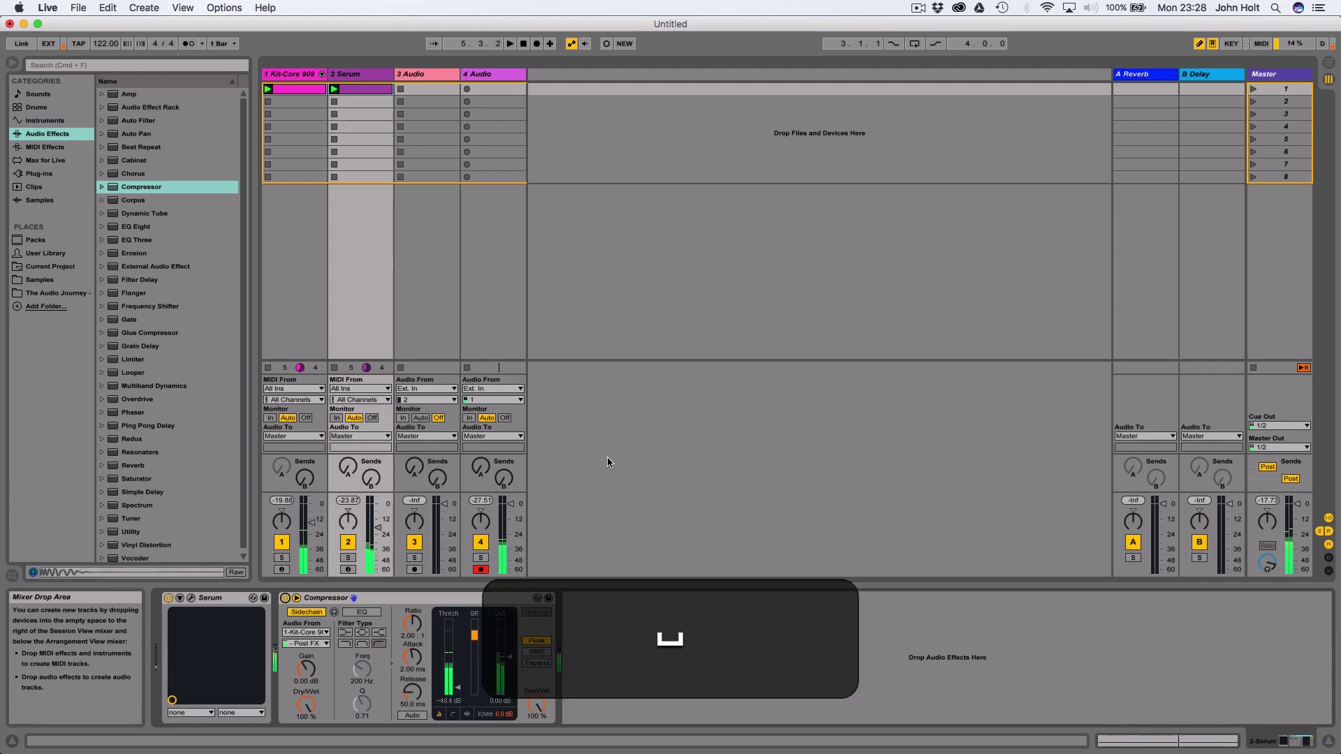